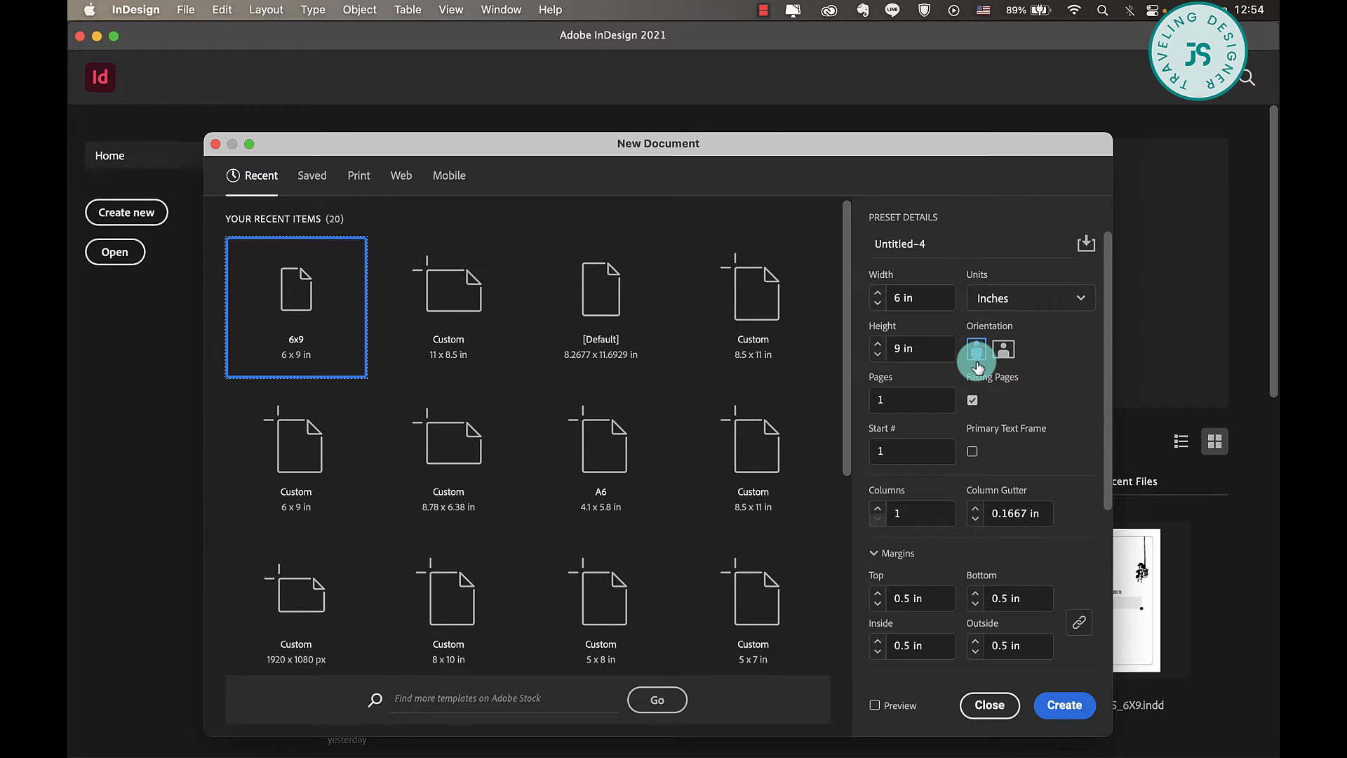
- Create a new portrait document from the 6x9 preset with 0.5 in margins and no bleed
{"action": "scroll", "coordinate": [978, 366], "scroll_direction": "down", "scroll_amount": 5}
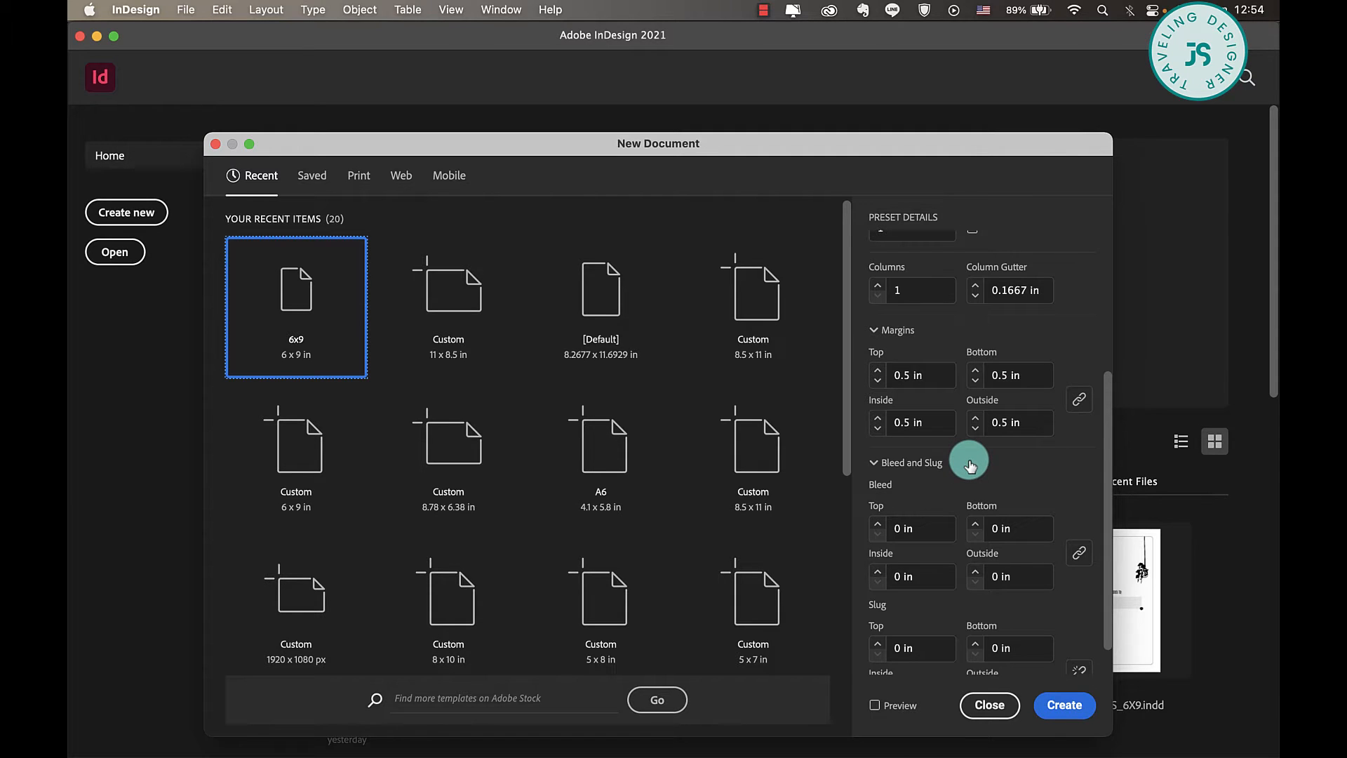
{"action": "left_click", "coordinate": [1065, 706]}
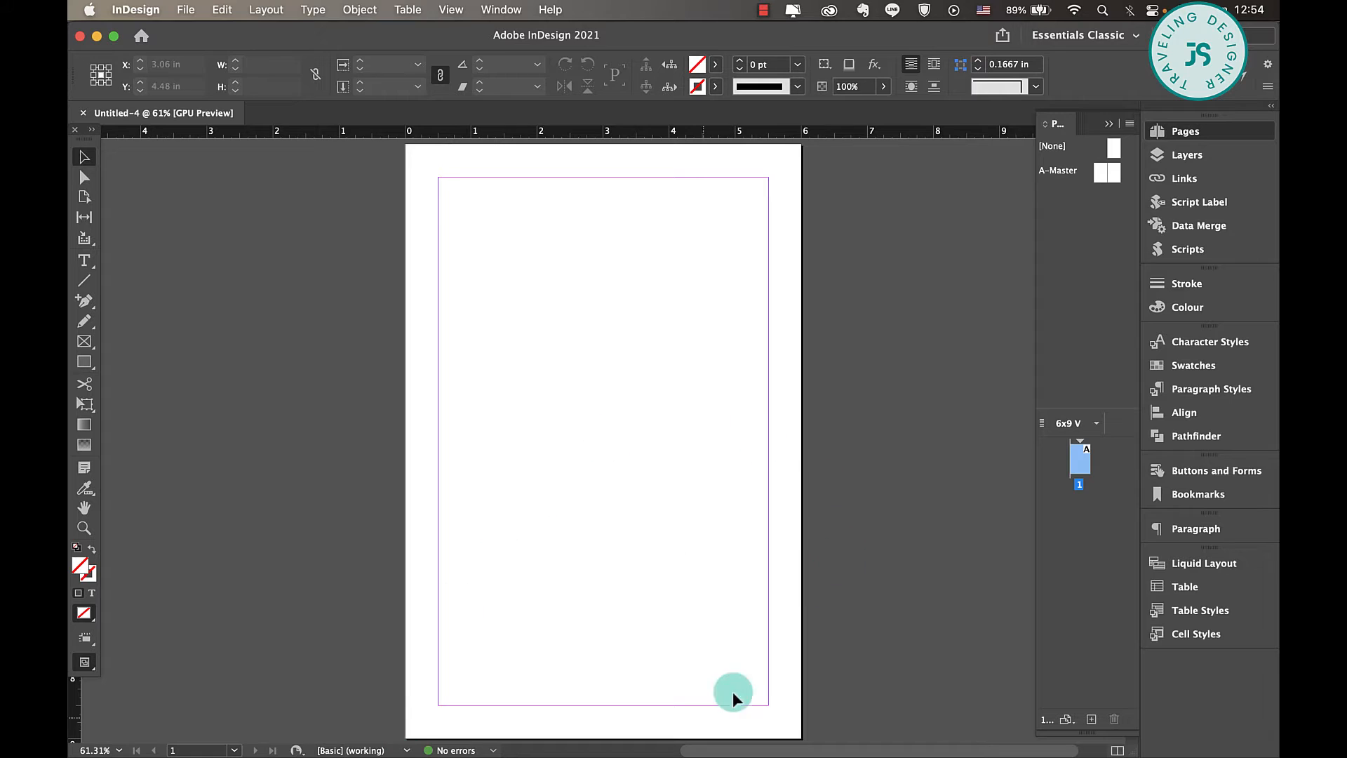
- Load the BrownTan swatch file from the APPS folder into the document's colour swatches
{"action": "left_click", "coordinate": [720, 70]}
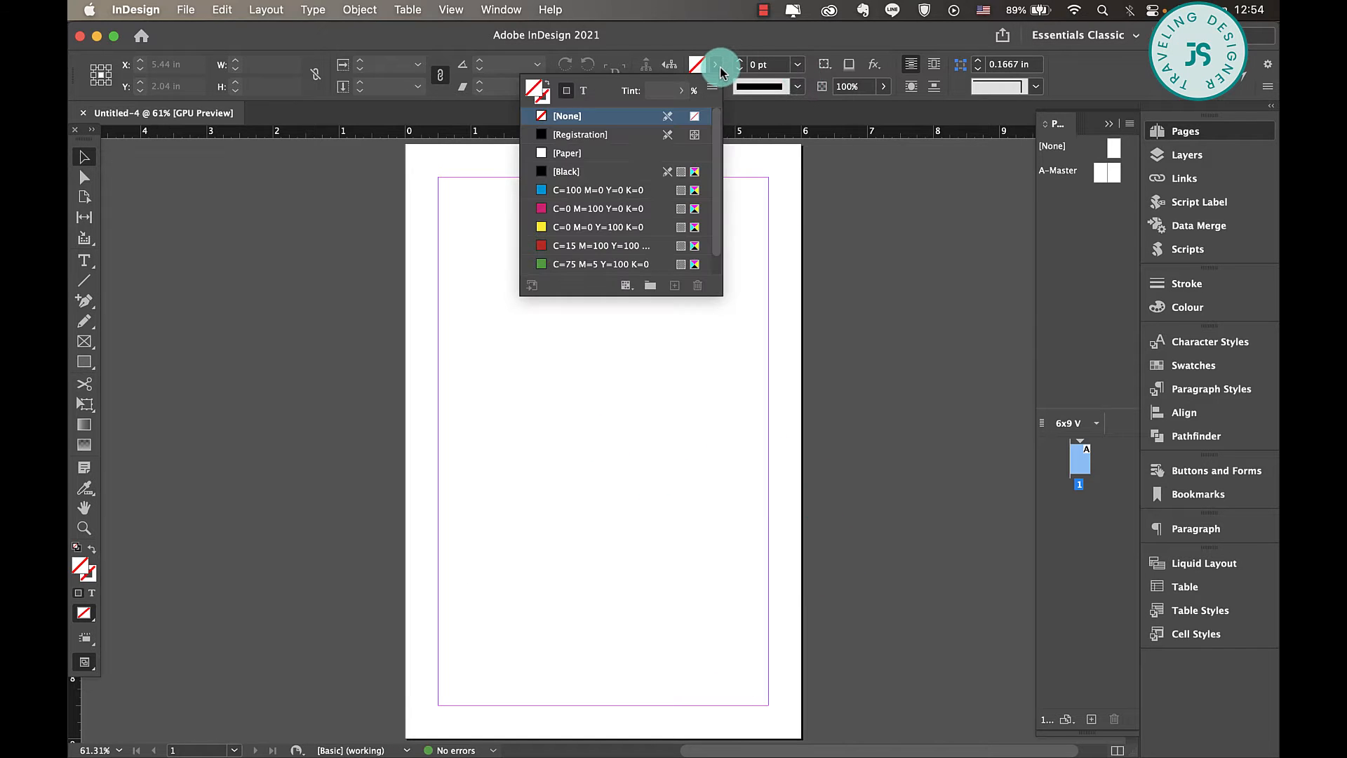
{"action": "left_click", "coordinate": [712, 86]}
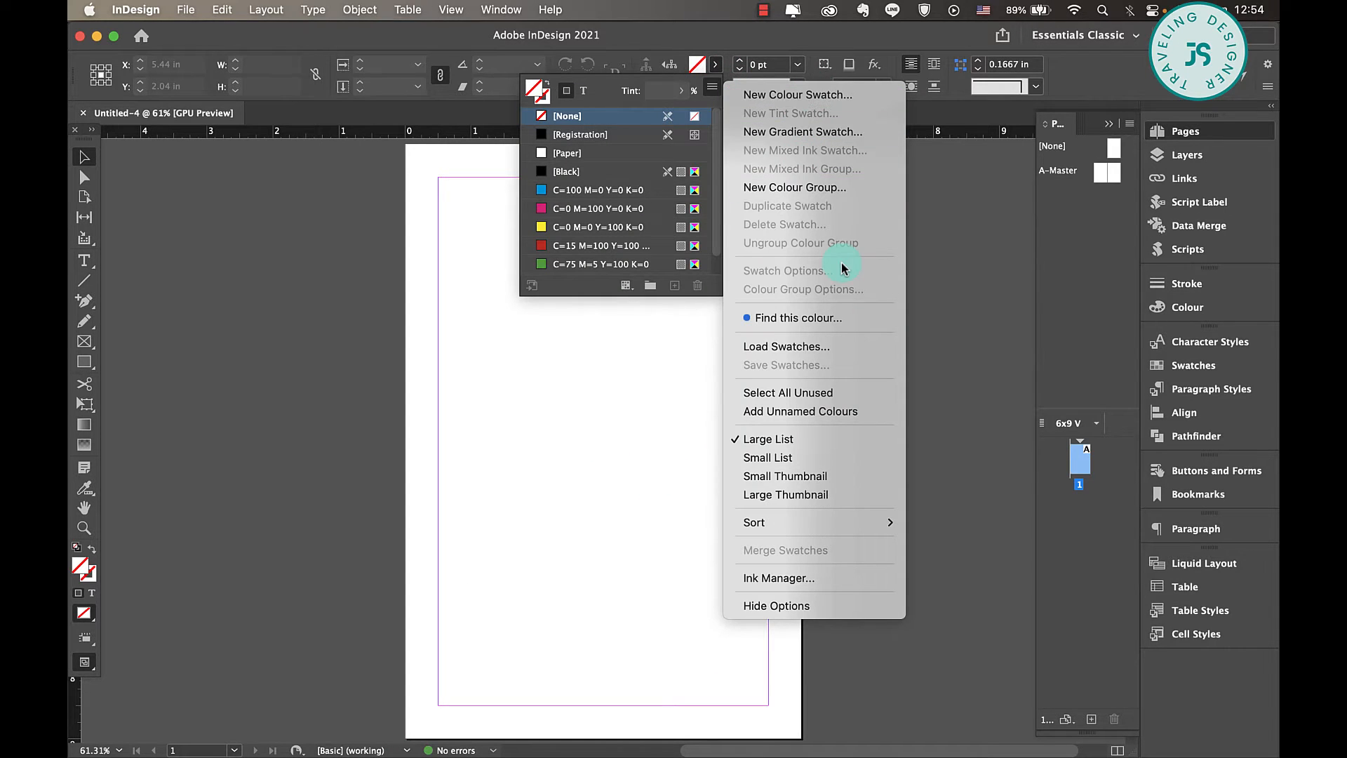
{"action": "left_click", "coordinate": [813, 346]}
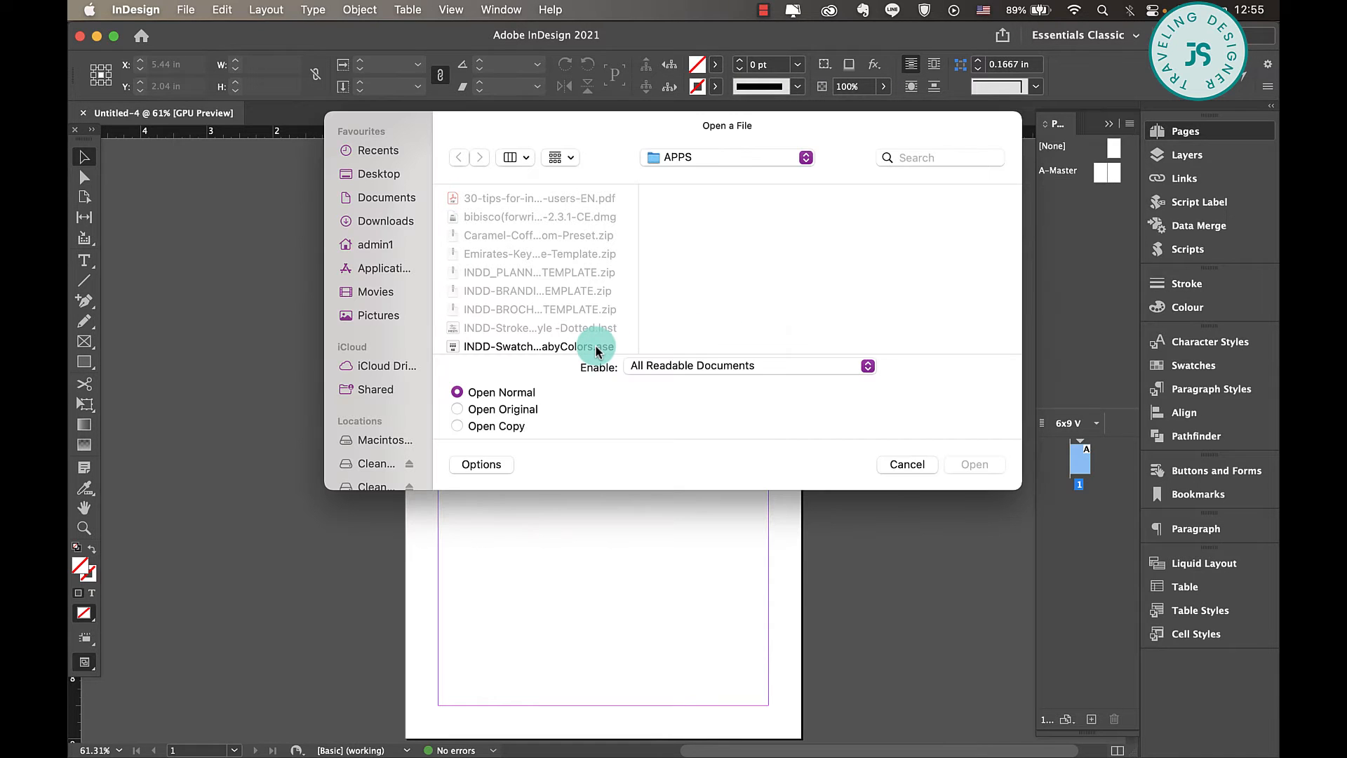
{"action": "scroll", "coordinate": [597, 351], "scroll_direction": "down", "scroll_amount": 5}
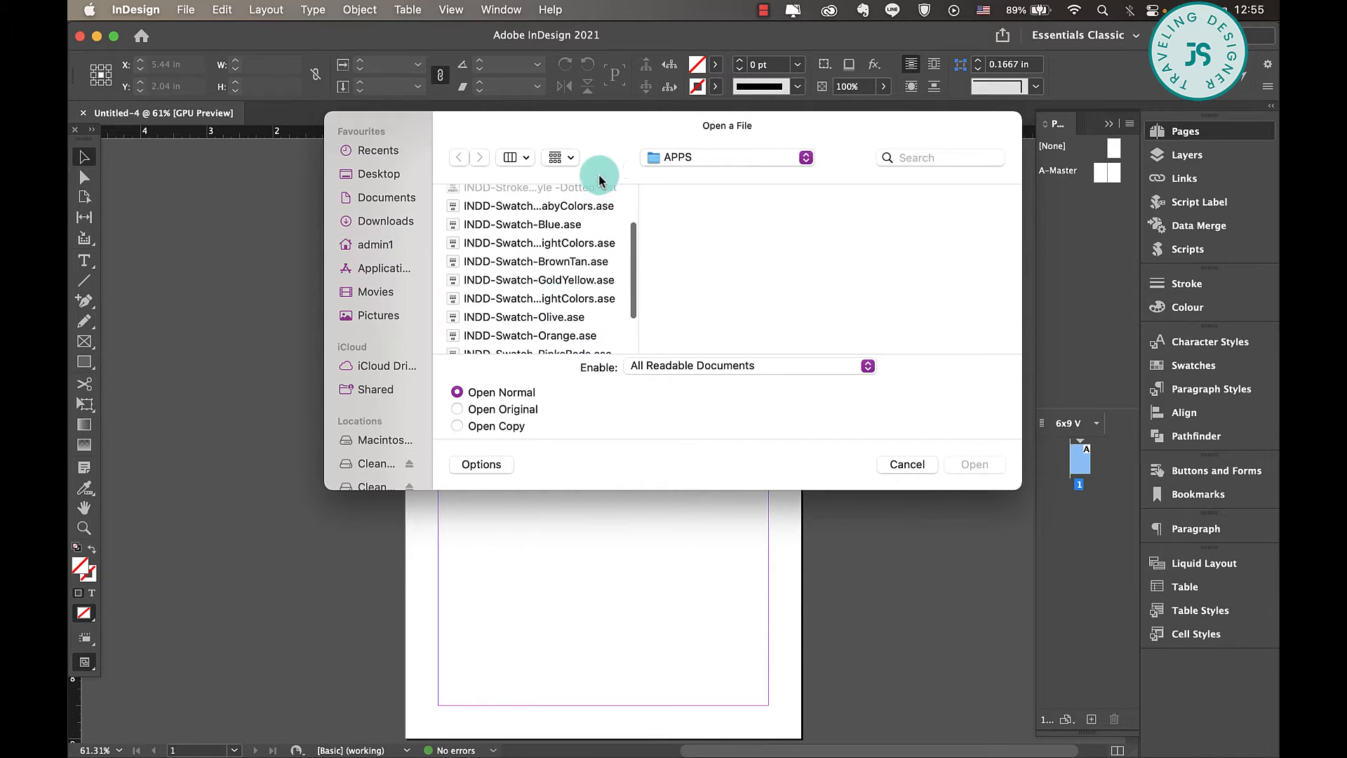
{"action": "double_click", "coordinate": [592, 219]}
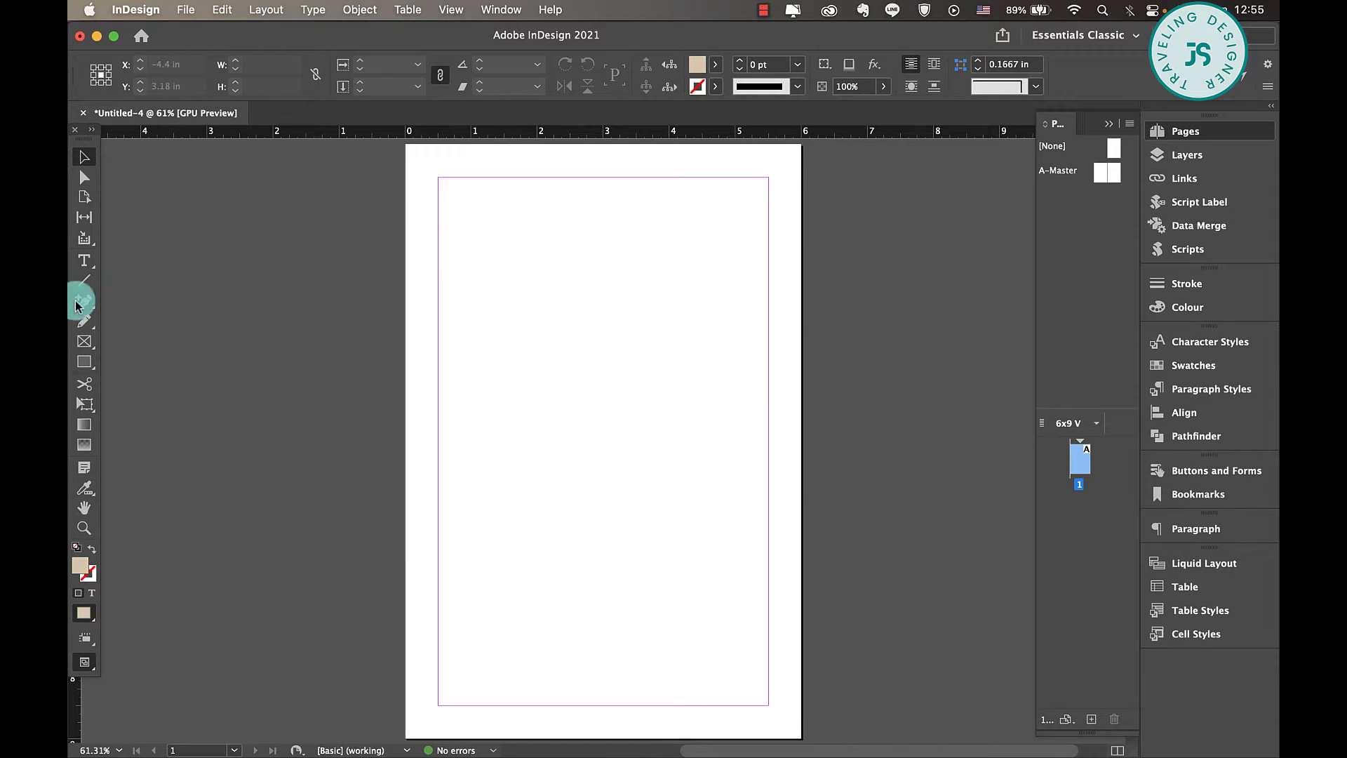
- Draw a header rectangle about 6 by 1.34 in across the page's upper edge and fill it with the Pale Taupe swatch
{"action": "left_click", "coordinate": [85, 362]}
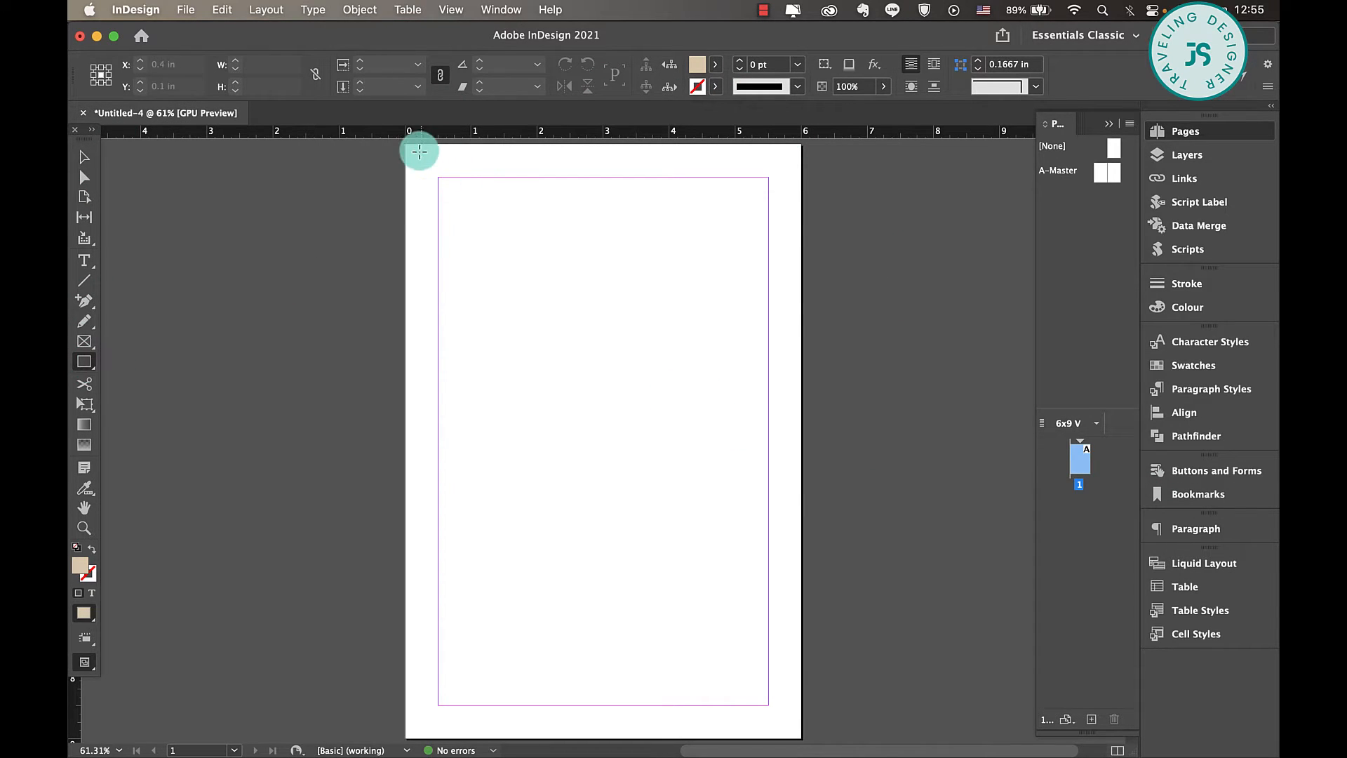
{"action": "left_click_drag", "start_coordinate": [406, 144], "coordinate": [804, 231]}
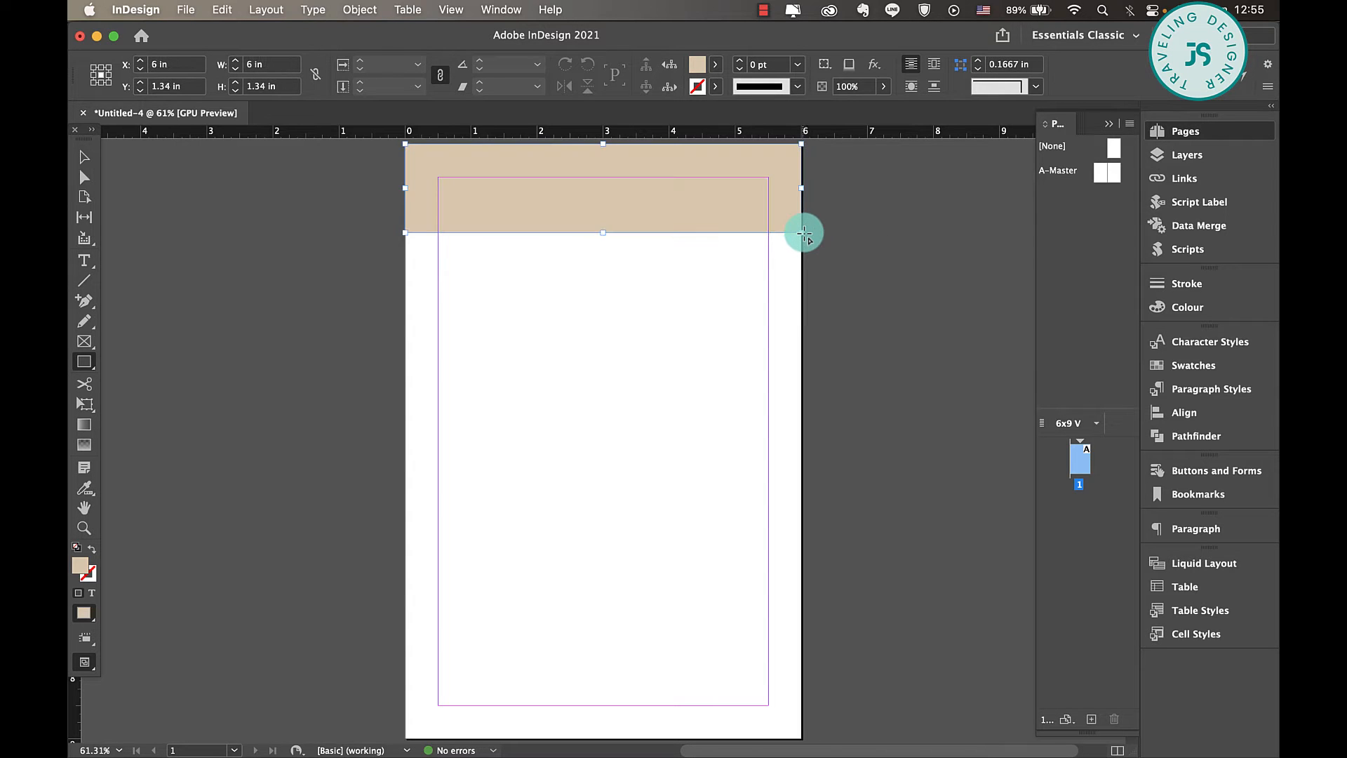
{"action": "left_click", "coordinate": [715, 64]}
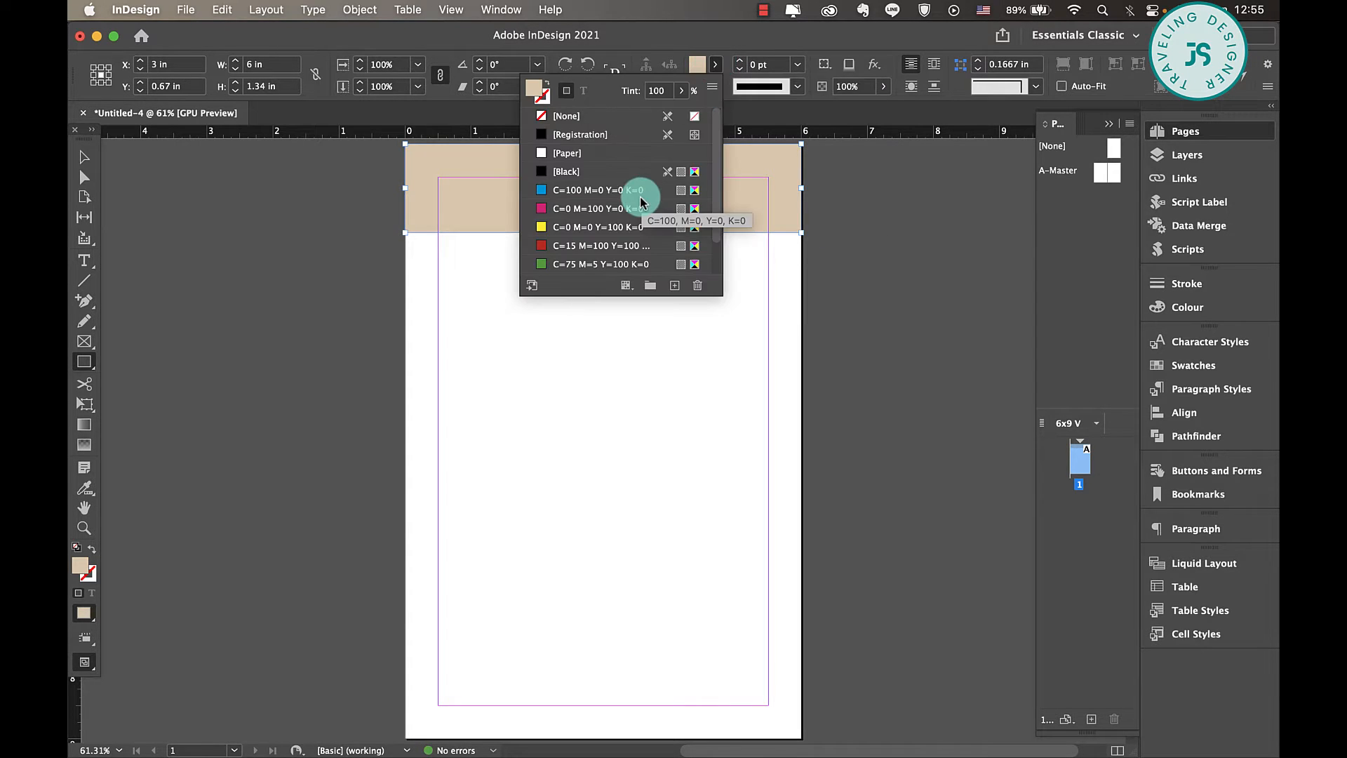
{"action": "left_click", "coordinate": [527, 264]}
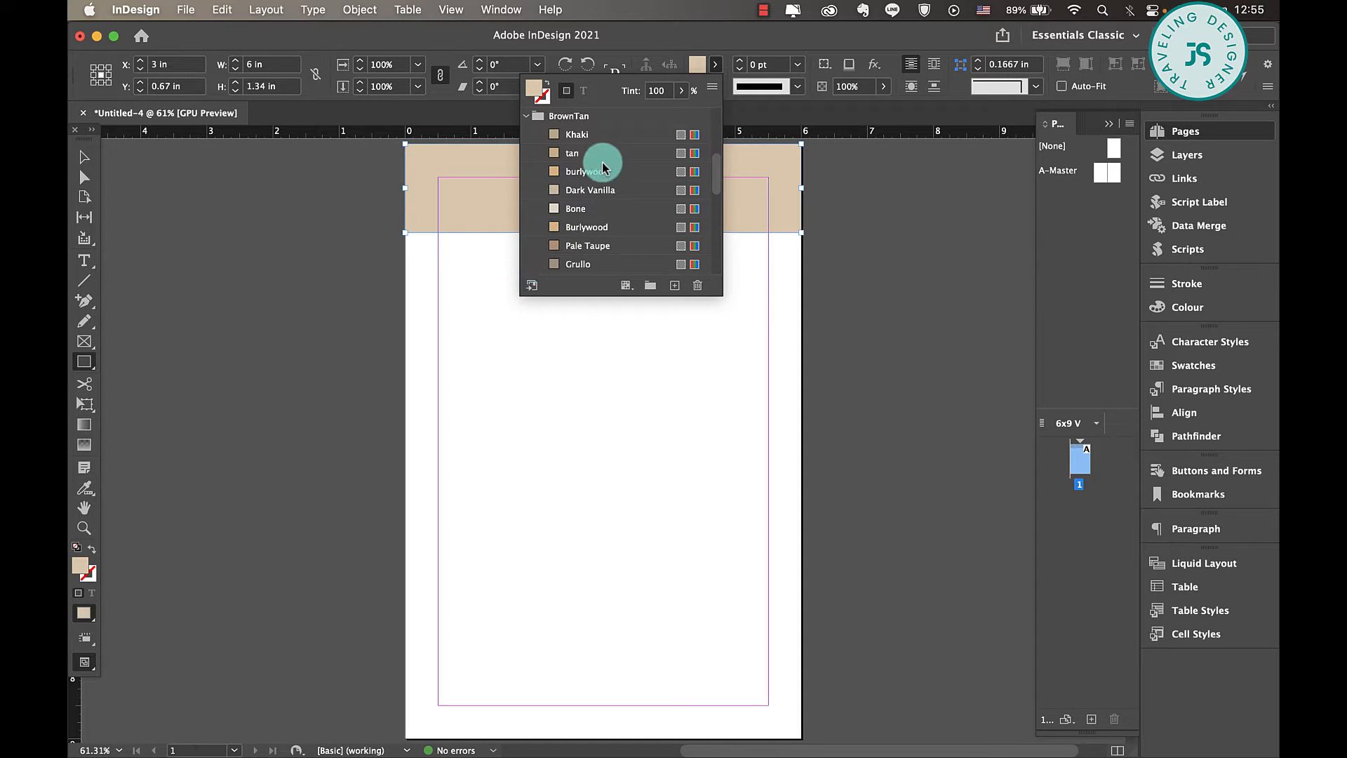
{"action": "left_click", "coordinate": [596, 246]}
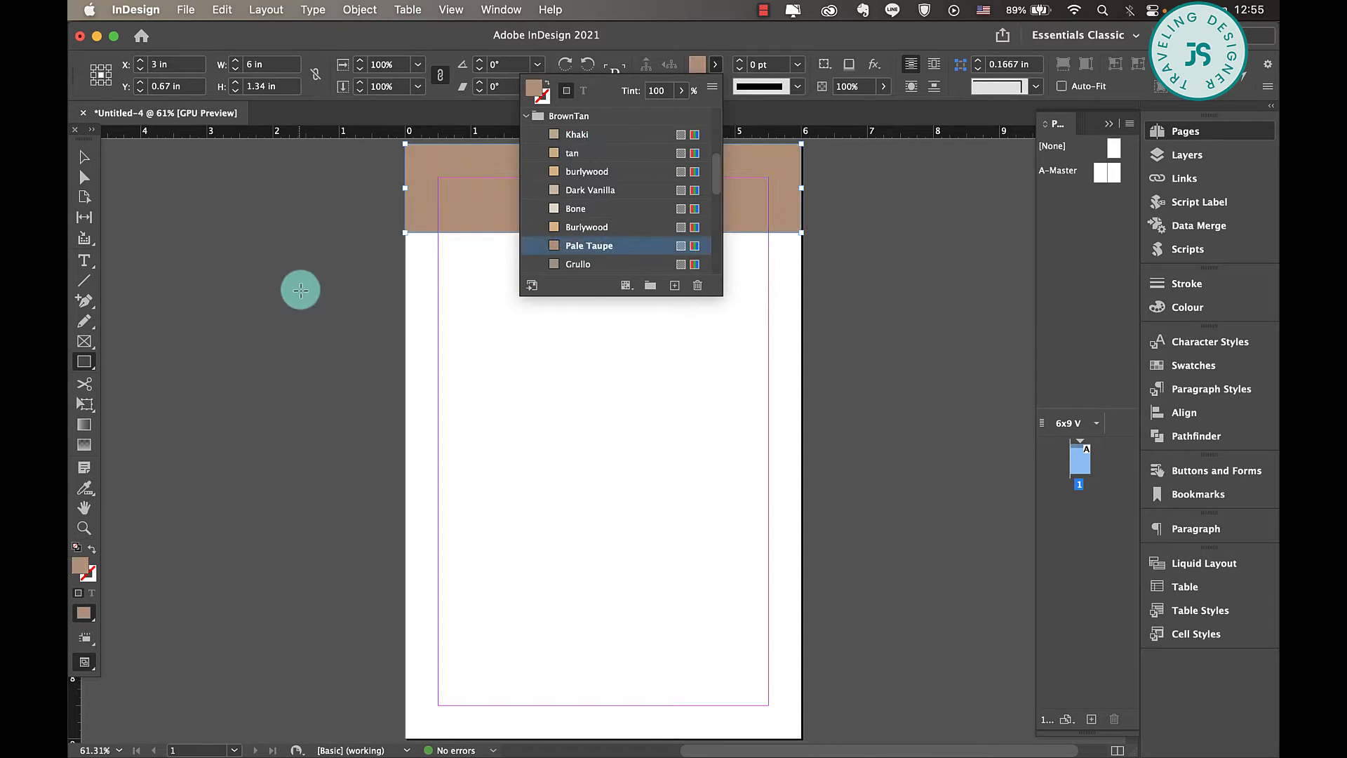
{"action": "left_click", "coordinate": [83, 157]}
{"action": "left_click", "coordinate": [483, 396]}
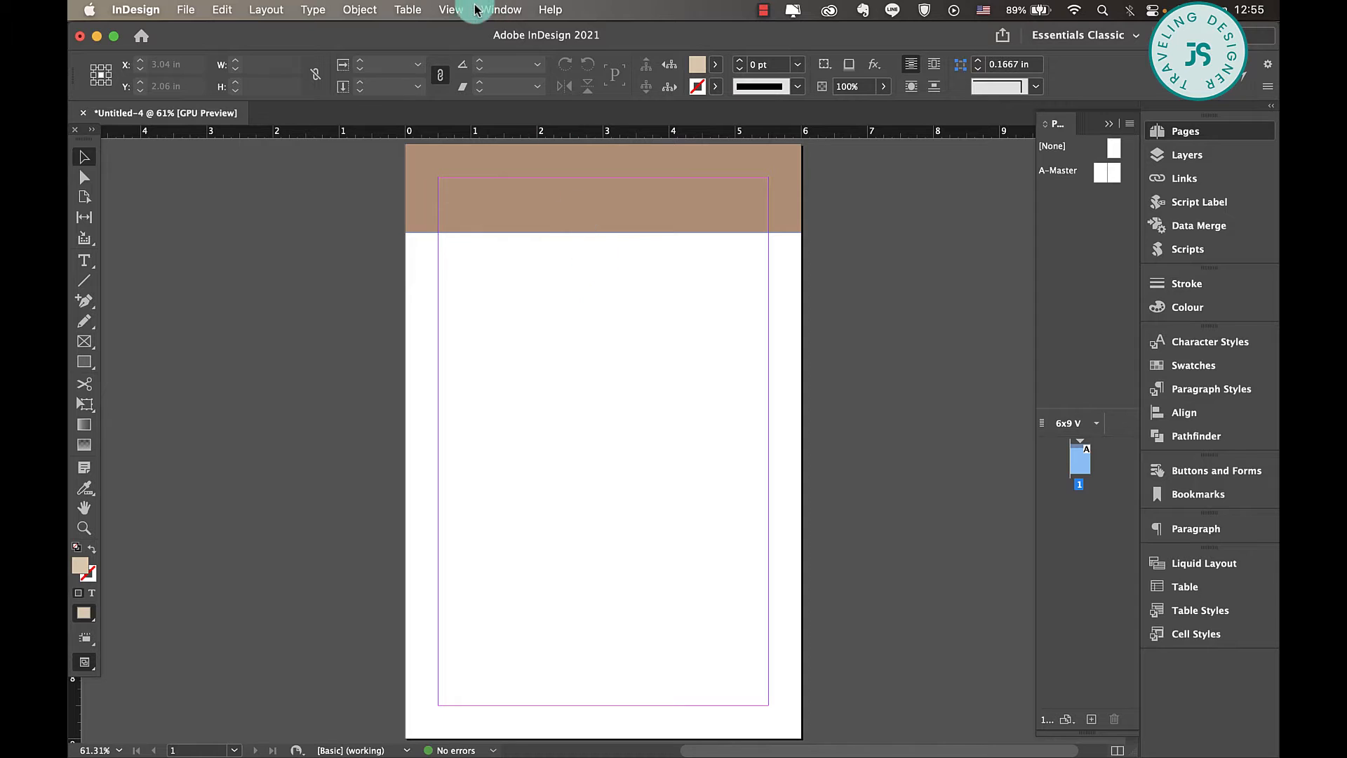
- Turn on Overprint Preview for the document
{"action": "left_click", "coordinate": [450, 9]}
{"action": "left_click", "coordinate": [466, 51]}
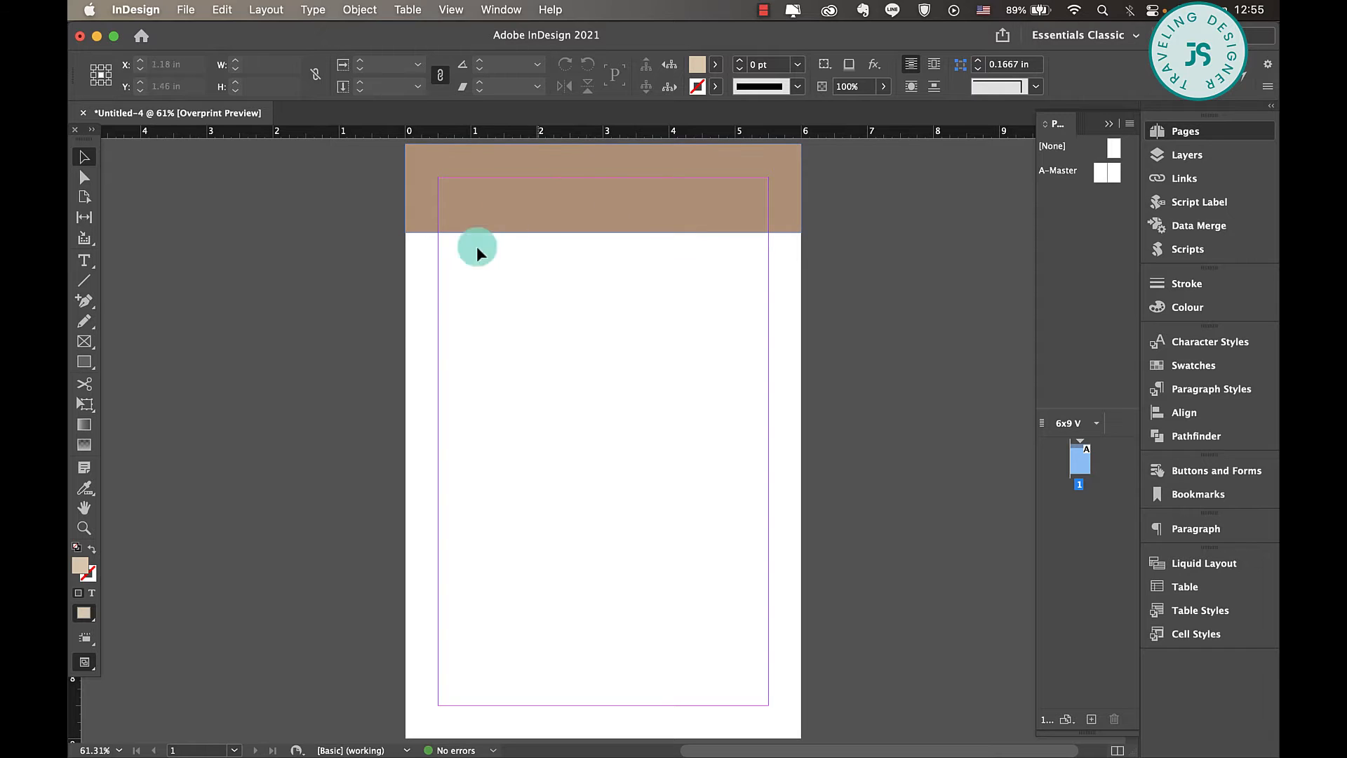
- Add the text "Booking" in Autography, scaled to 38.5 pt on the header band, and colour it with the Paper swatch
{"action": "left_click", "coordinate": [83, 261]}
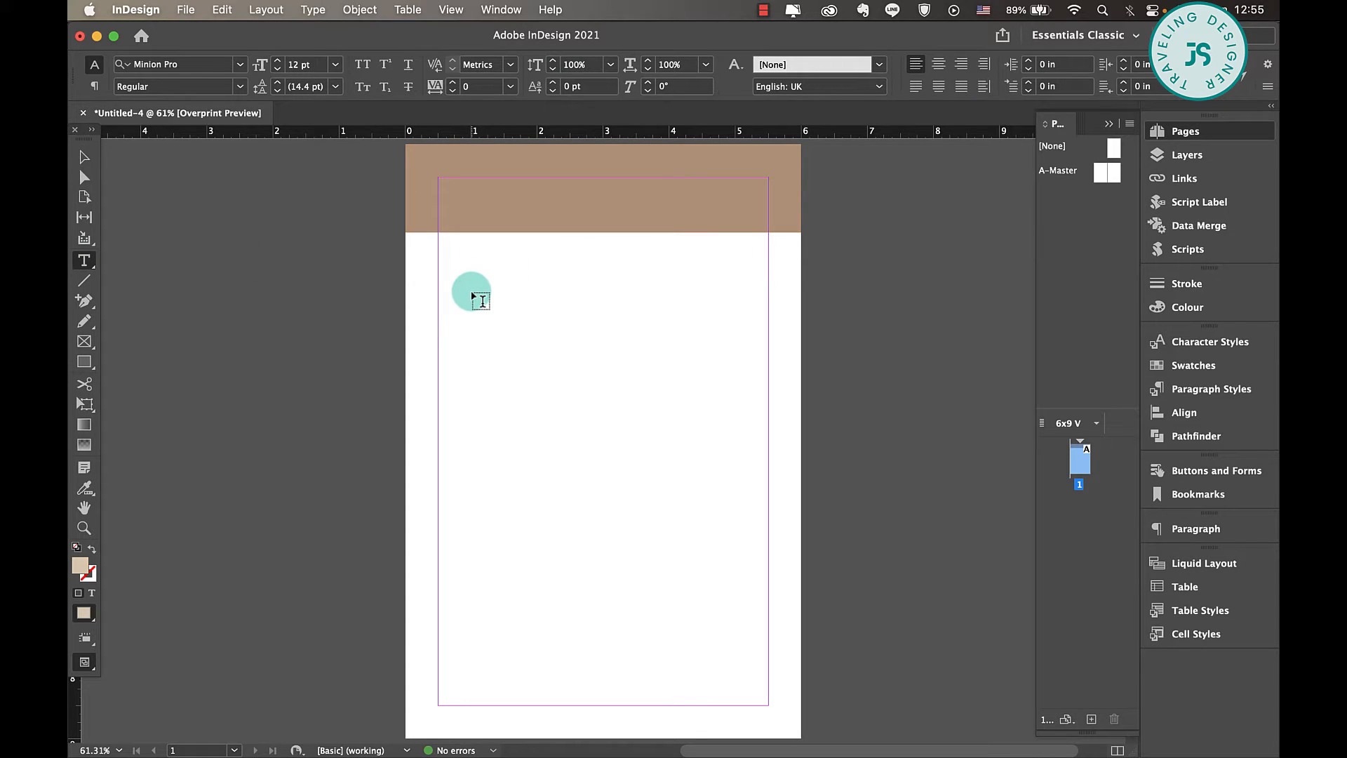
{"action": "left_click_drag", "start_coordinate": [440, 247], "coordinate": [638, 299]}
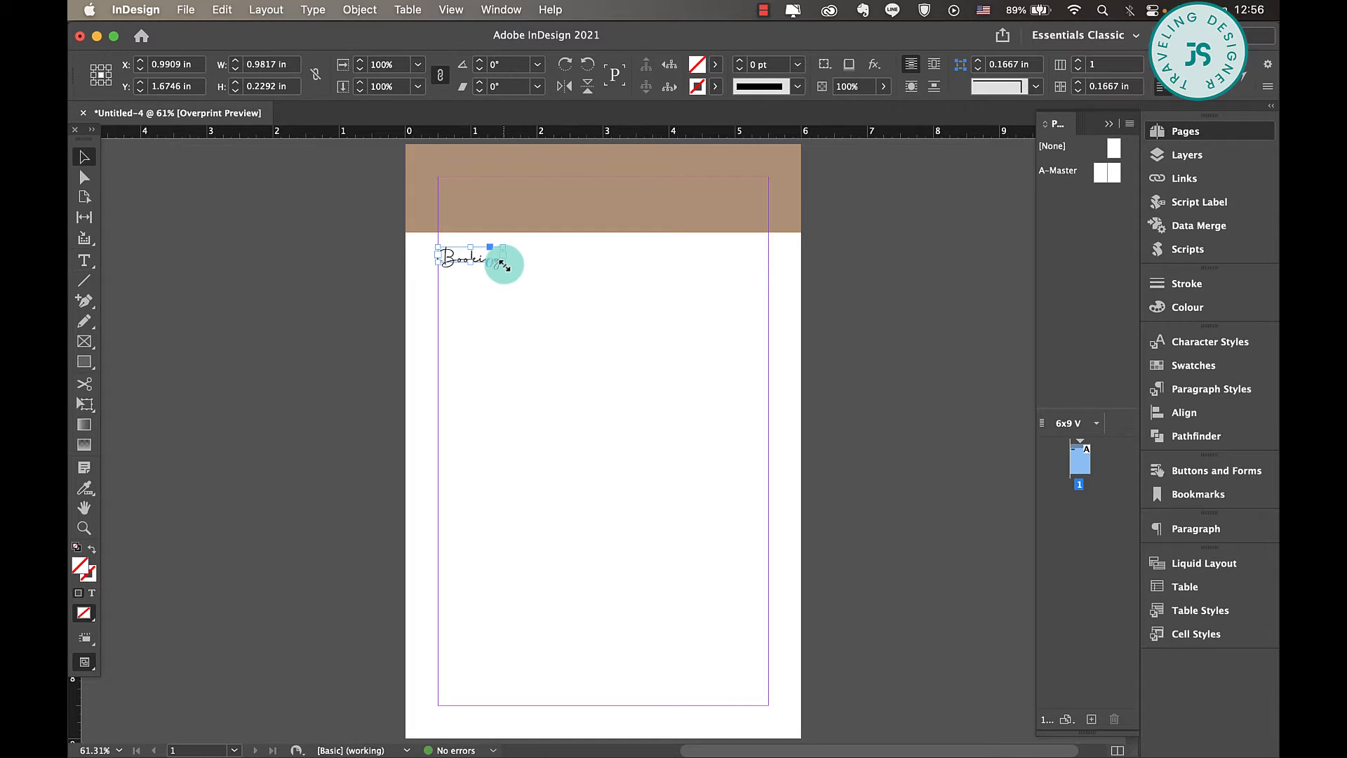
{"action": "left_click_drag", "start_coordinate": [501, 263], "coordinate": [607, 204]}
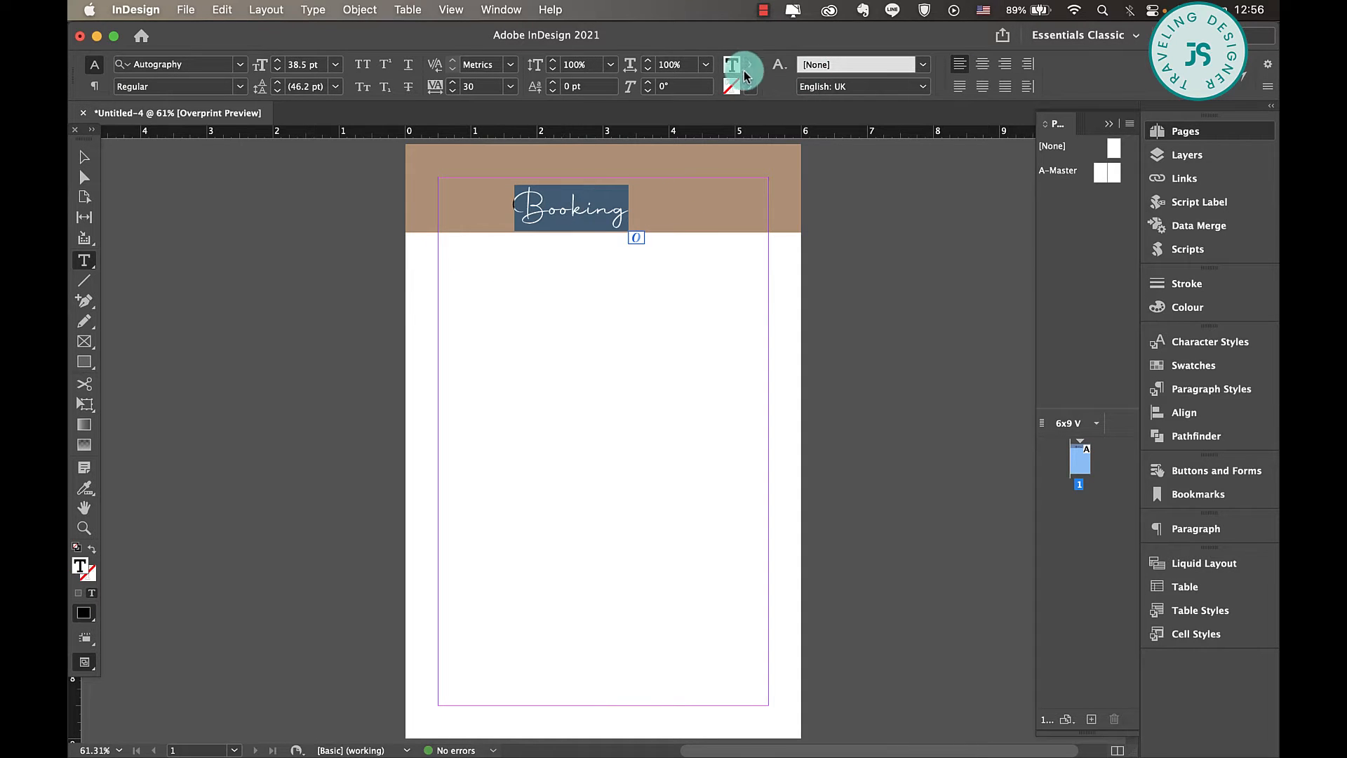
{"action": "left_click", "coordinate": [749, 68]}
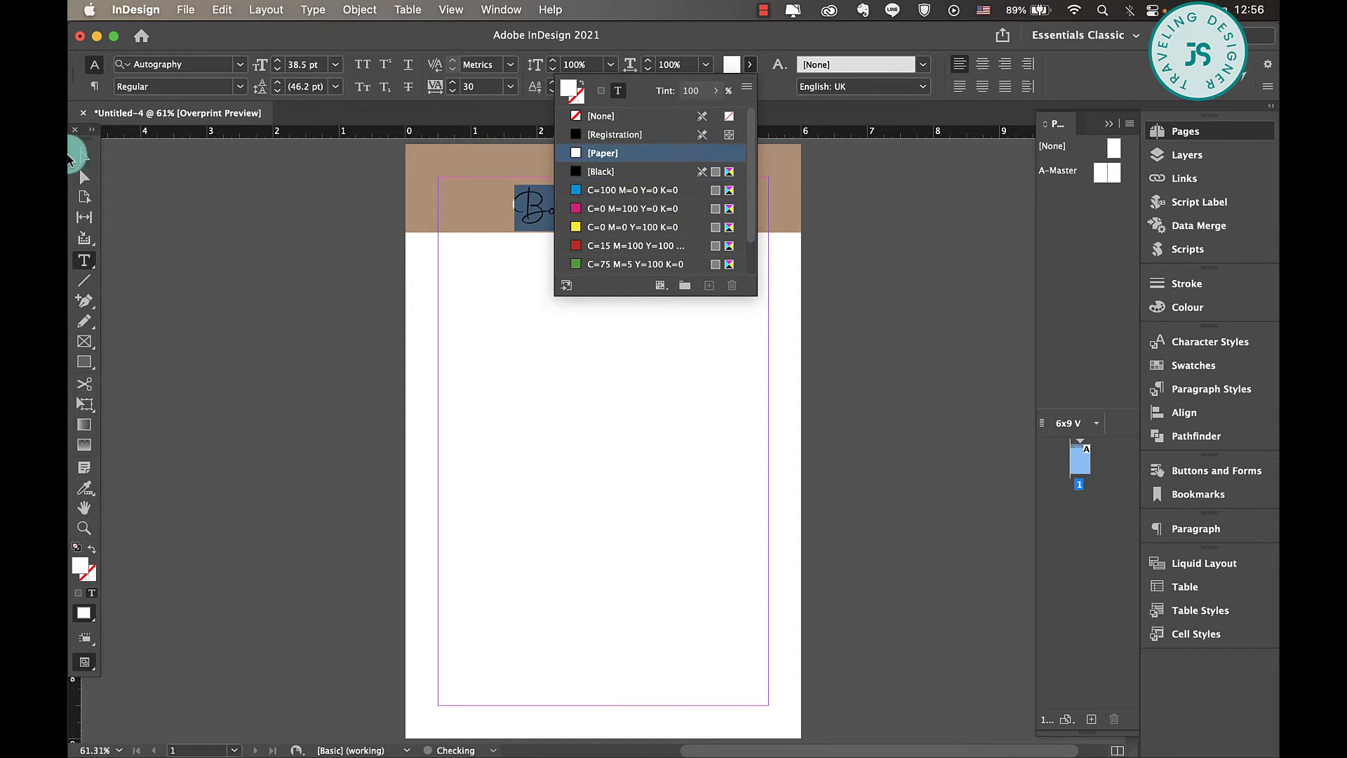
{"action": "left_click", "coordinate": [634, 155]}
- Add the text "FORM" in a new frame below the header band and set its font to Poppins SemiBold
{"action": "left_click", "coordinate": [565, 291]}
{"action": "left_click_drag", "start_coordinate": [571, 277], "coordinate": [706, 304]}
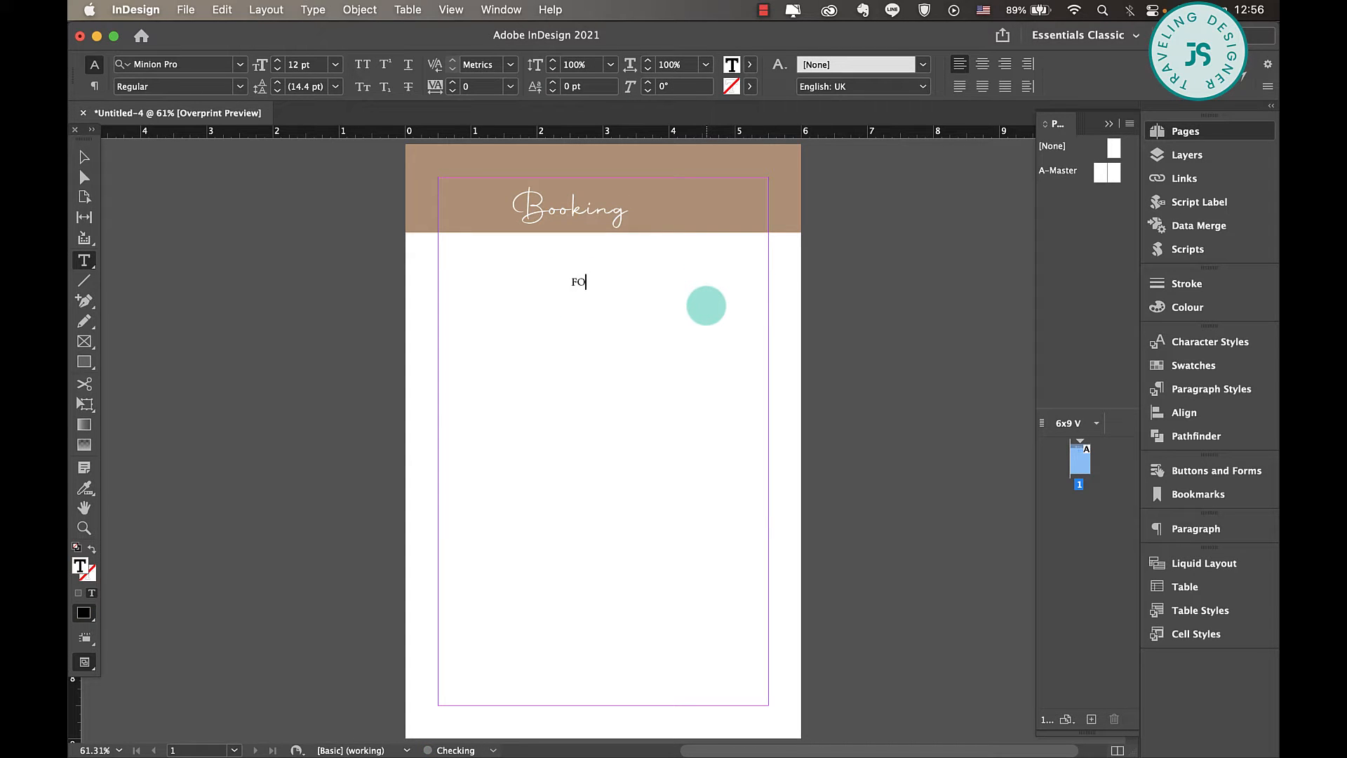
{"action": "key", "text": "super+a"}
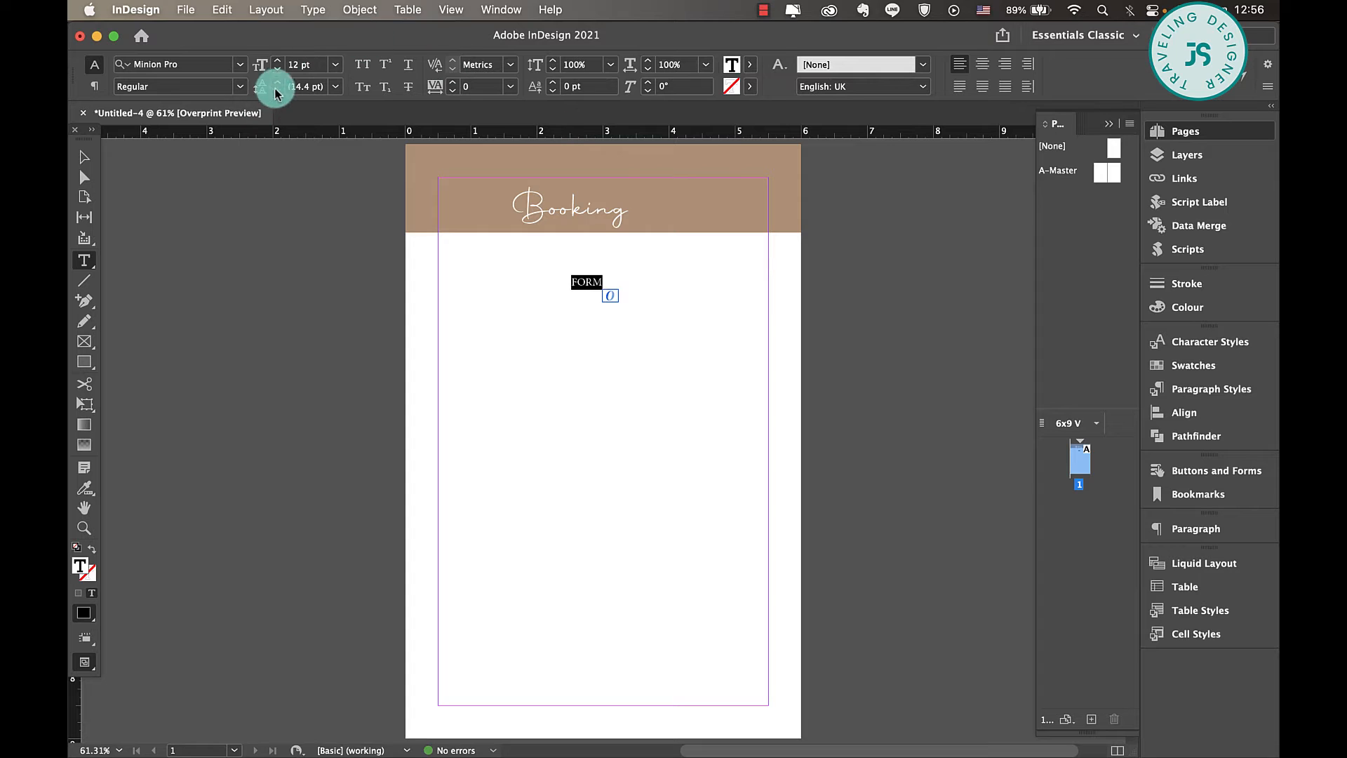
{"action": "type", "text": "popp"}
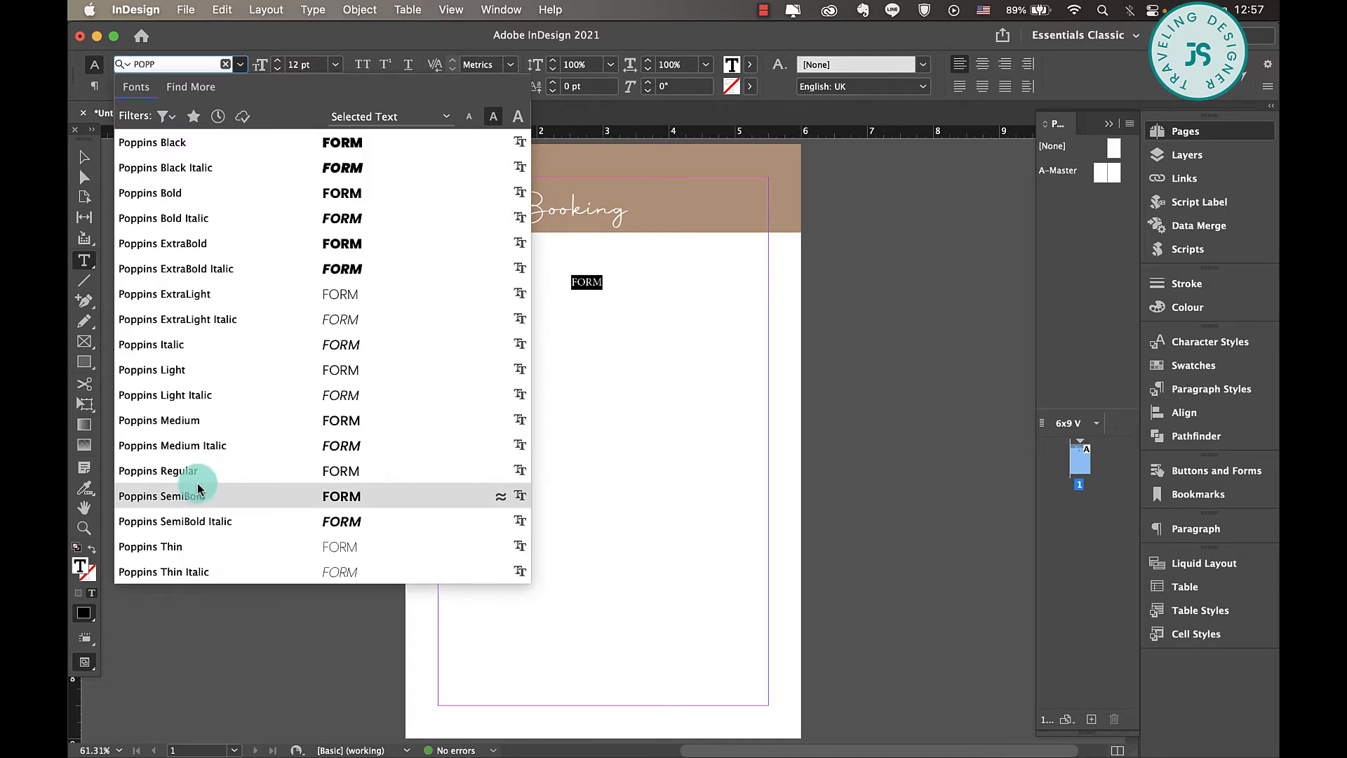
{"action": "left_click", "coordinate": [198, 491]}
- Set the tracking of "FORM" to 20, fit its frame, and scale it to 20.4 pt beside "Booking" on the header band
{"action": "left_click", "coordinate": [83, 158]}
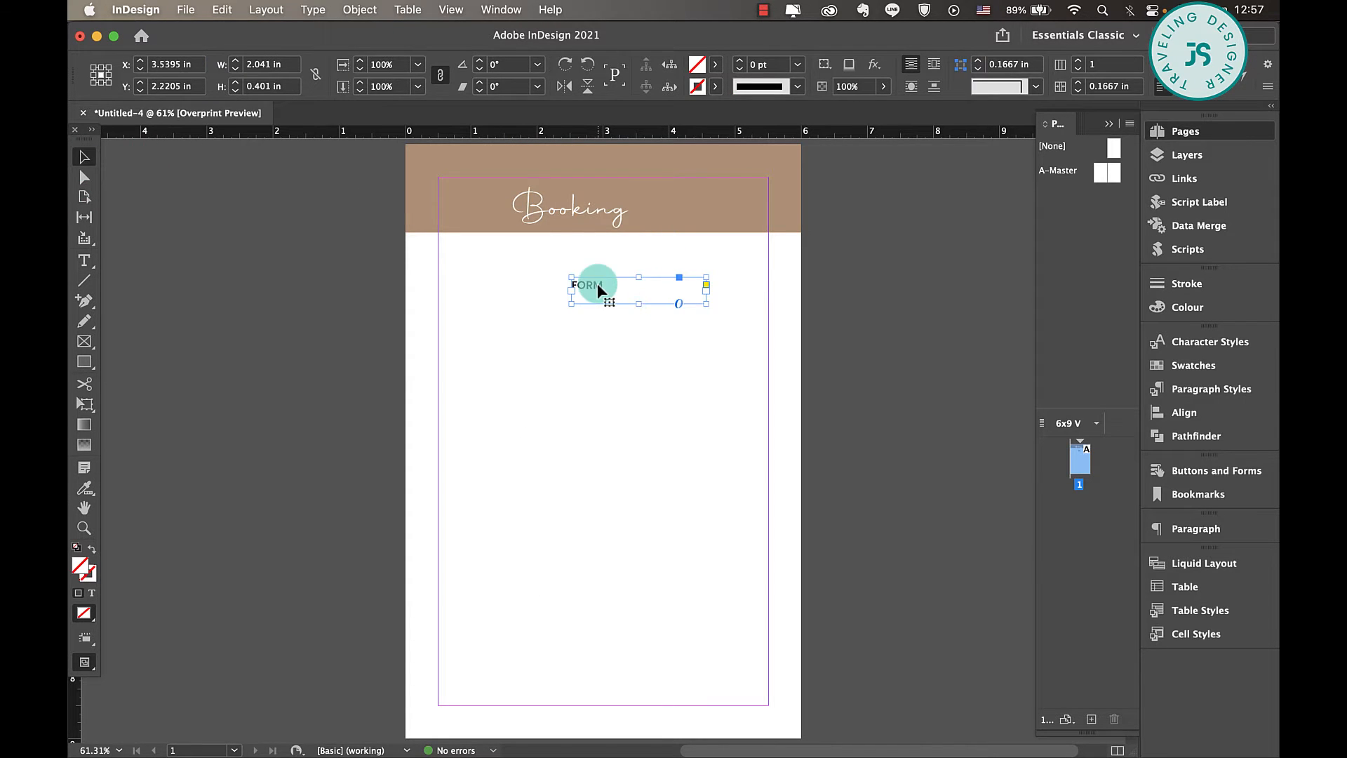
{"action": "double_click", "coordinate": [596, 284]}
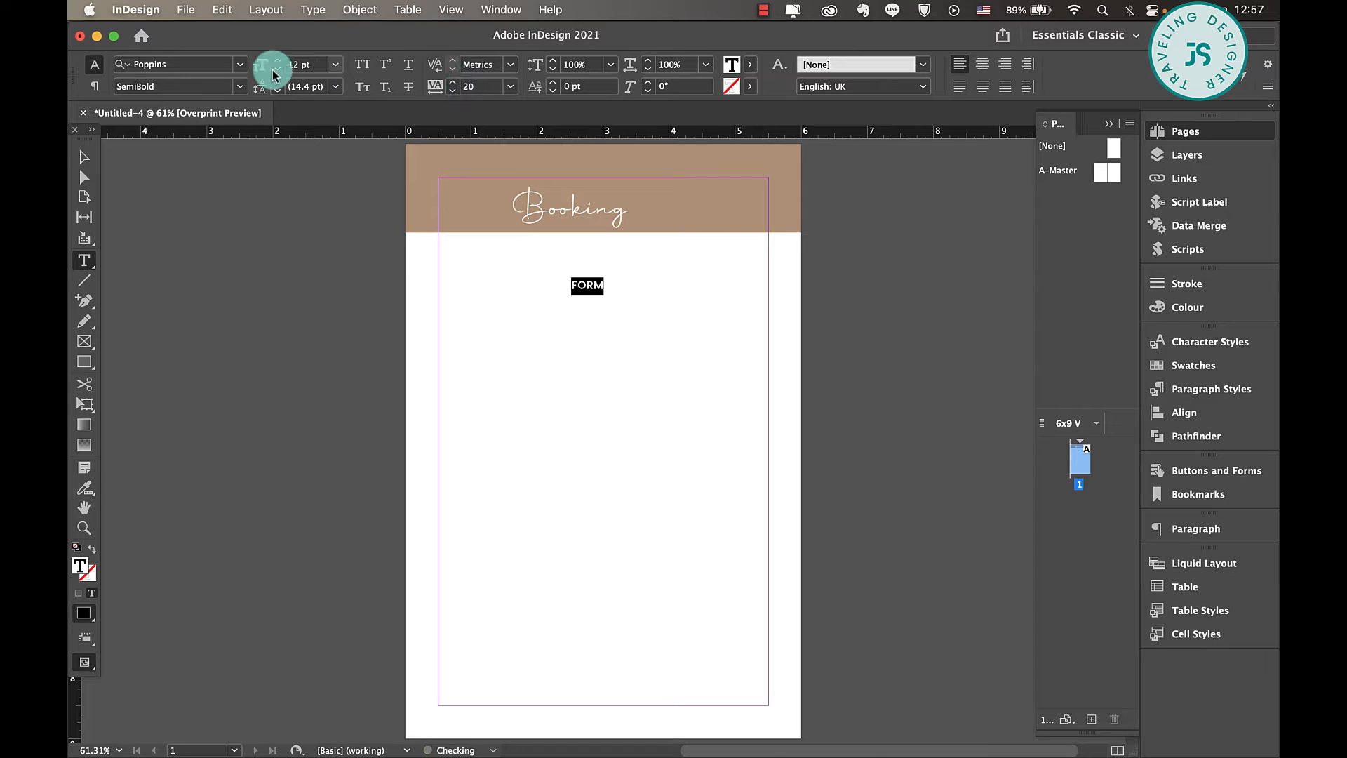
{"action": "left_click", "coordinate": [84, 157]}
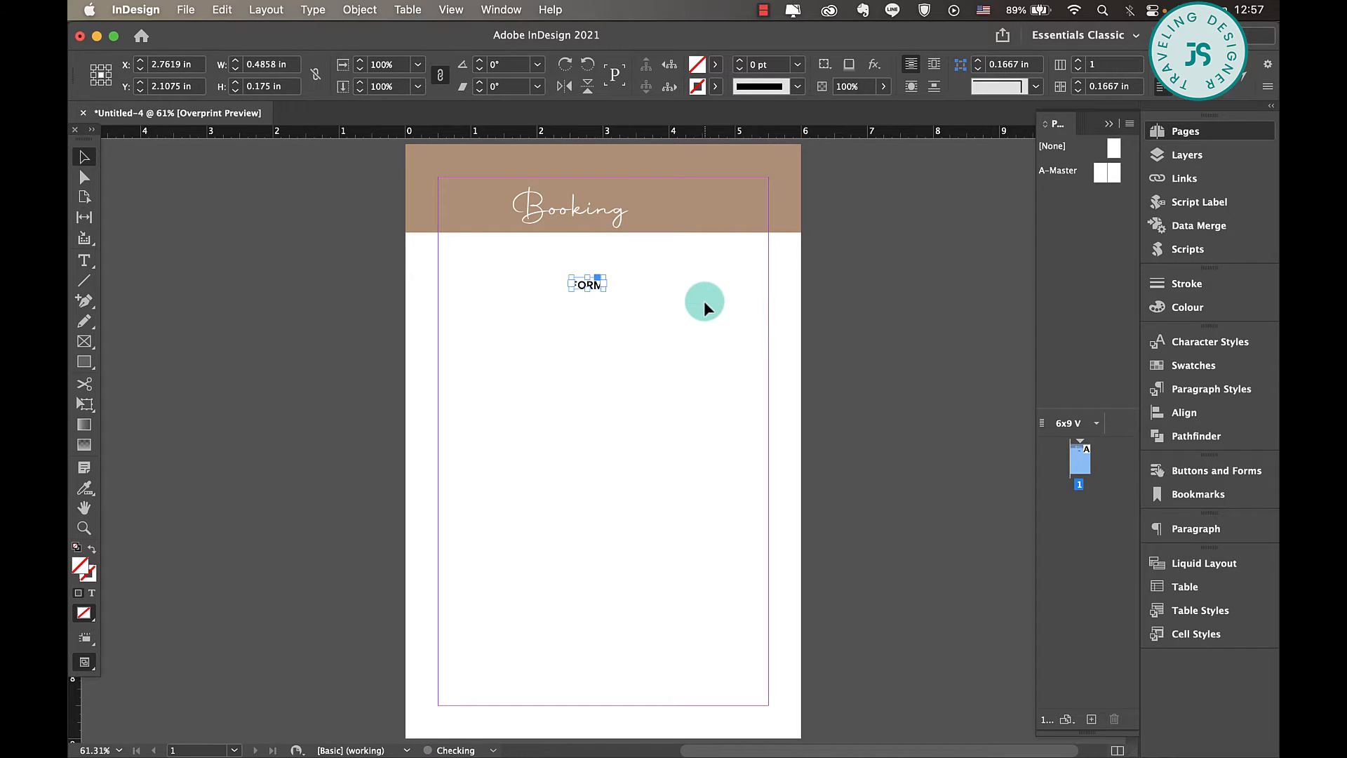
{"action": "left_click_drag", "start_coordinate": [606, 290], "coordinate": [666, 210]}
- Change the font style of "FORM" to Light and set its tracking to 100
{"action": "double_click", "coordinate": [666, 210]}
{"action": "double_click", "coordinate": [666, 209]}
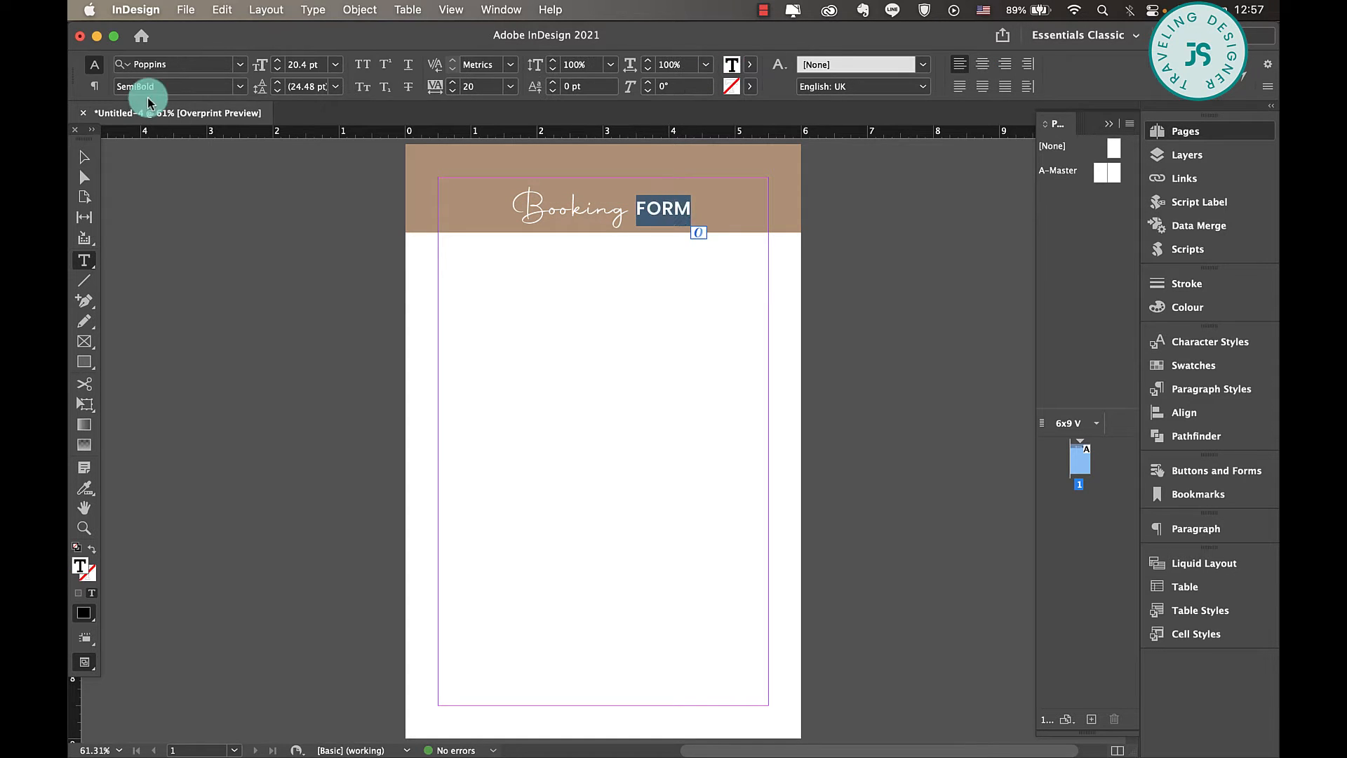
{"action": "left_click", "coordinate": [240, 87]}
{"action": "left_click", "coordinate": [177, 175]}
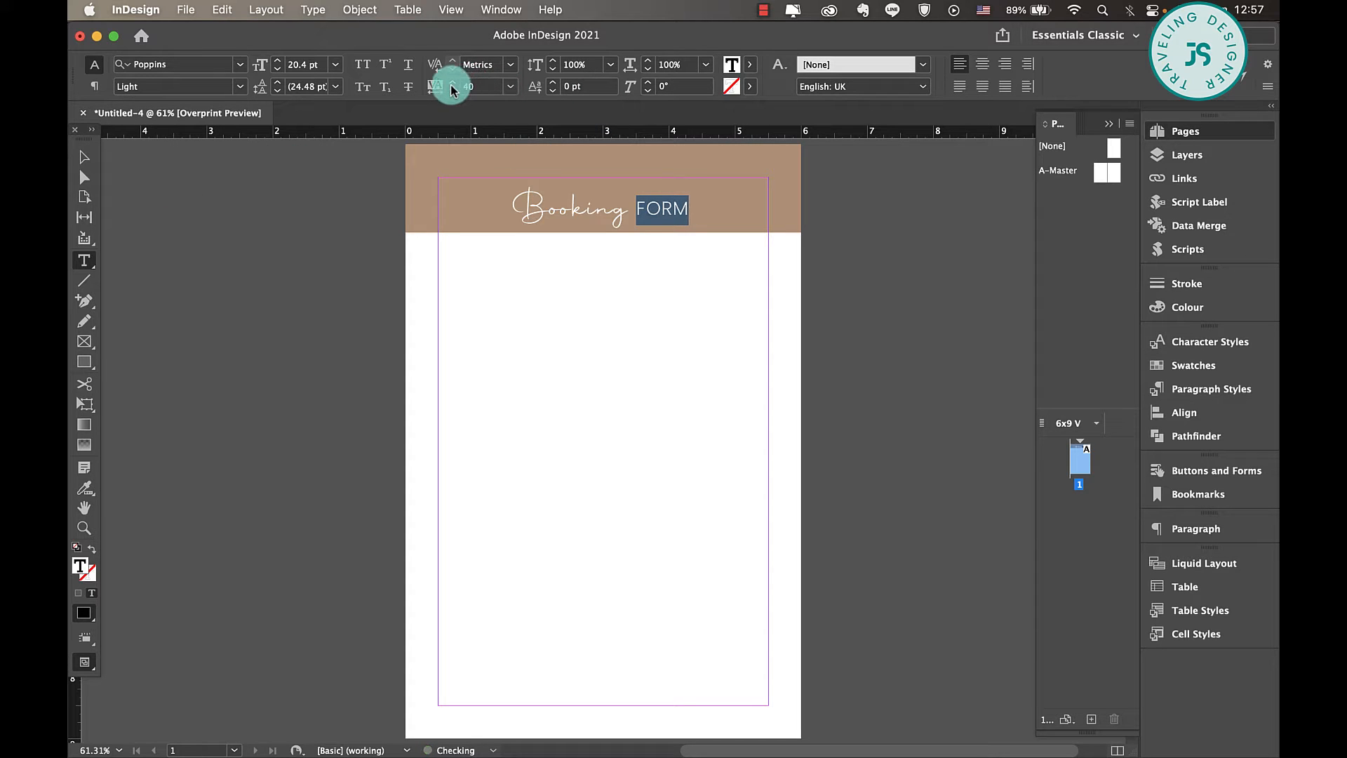
{"action": "left_click", "coordinate": [452, 84]}
{"action": "left_click", "coordinate": [451, 84]}
- Widen the "FORM" text frame to about 1.12 in so the whole word fits
{"action": "left_click", "coordinate": [84, 156]}
{"action": "left_click", "coordinate": [670, 203]}
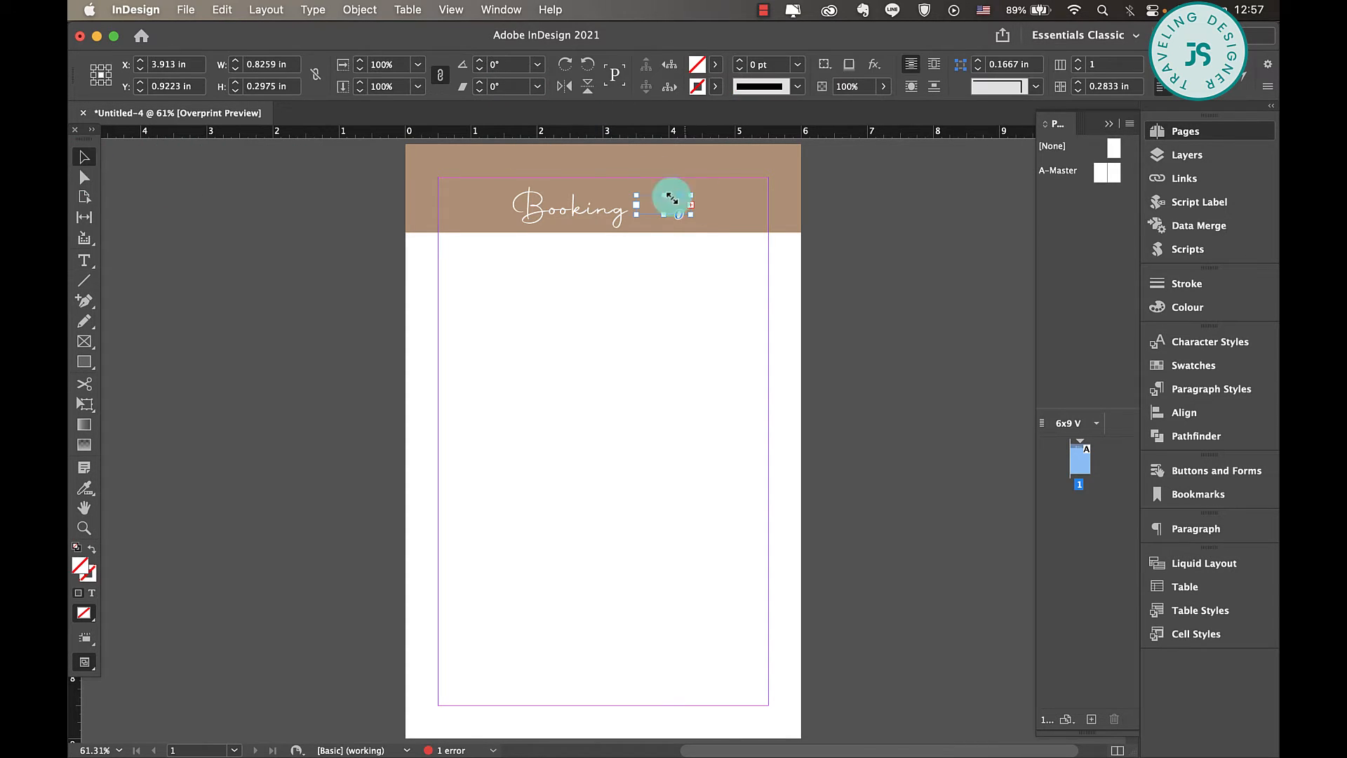
{"action": "mouse_move", "coordinate": [693, 218]}
{"action": "left_mouse_down"}
{"action": "mouse_move", "coordinate": [709, 216]}
{"action": "mouse_move", "coordinate": [688, 211]}
{"action": "left_mouse_up"}
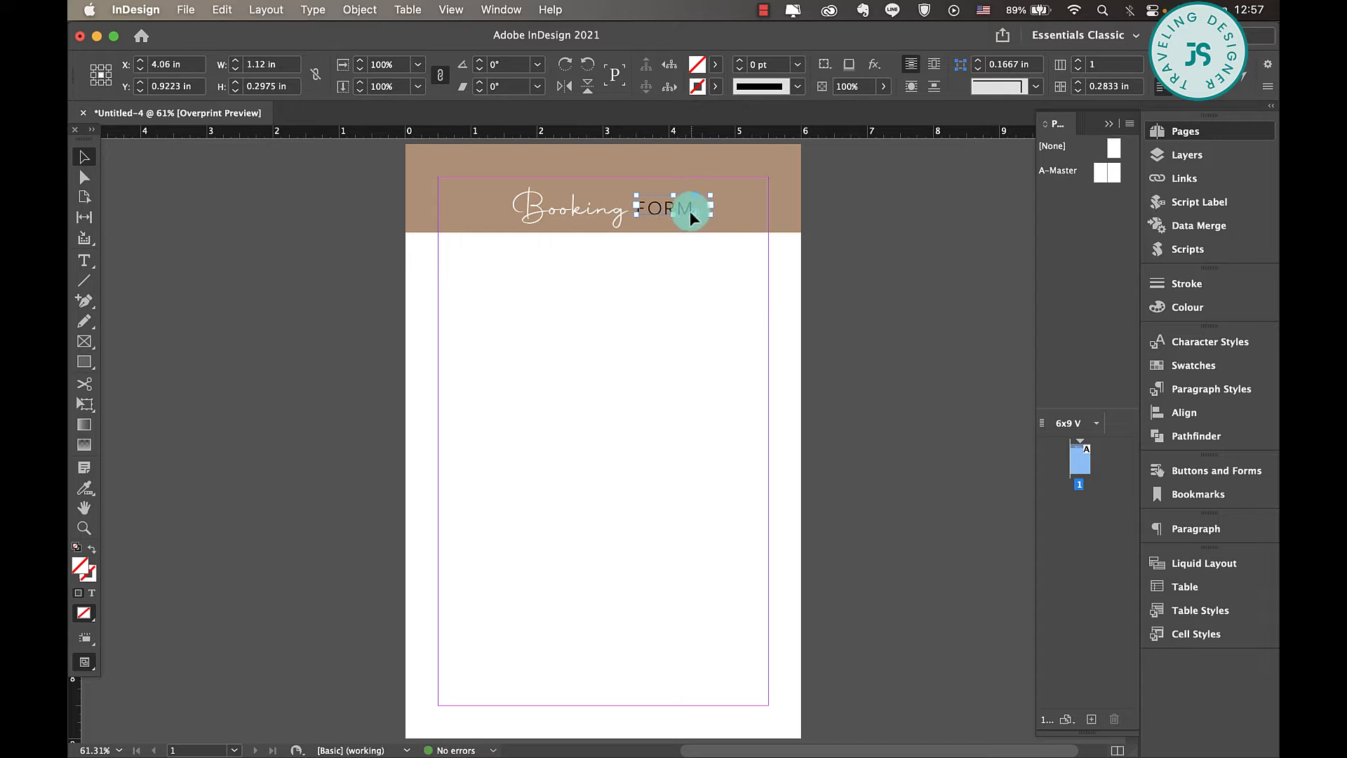
- Colour the "FORM" text with the Paper swatch and deselect it
{"action": "double_click", "coordinate": [683, 201]}
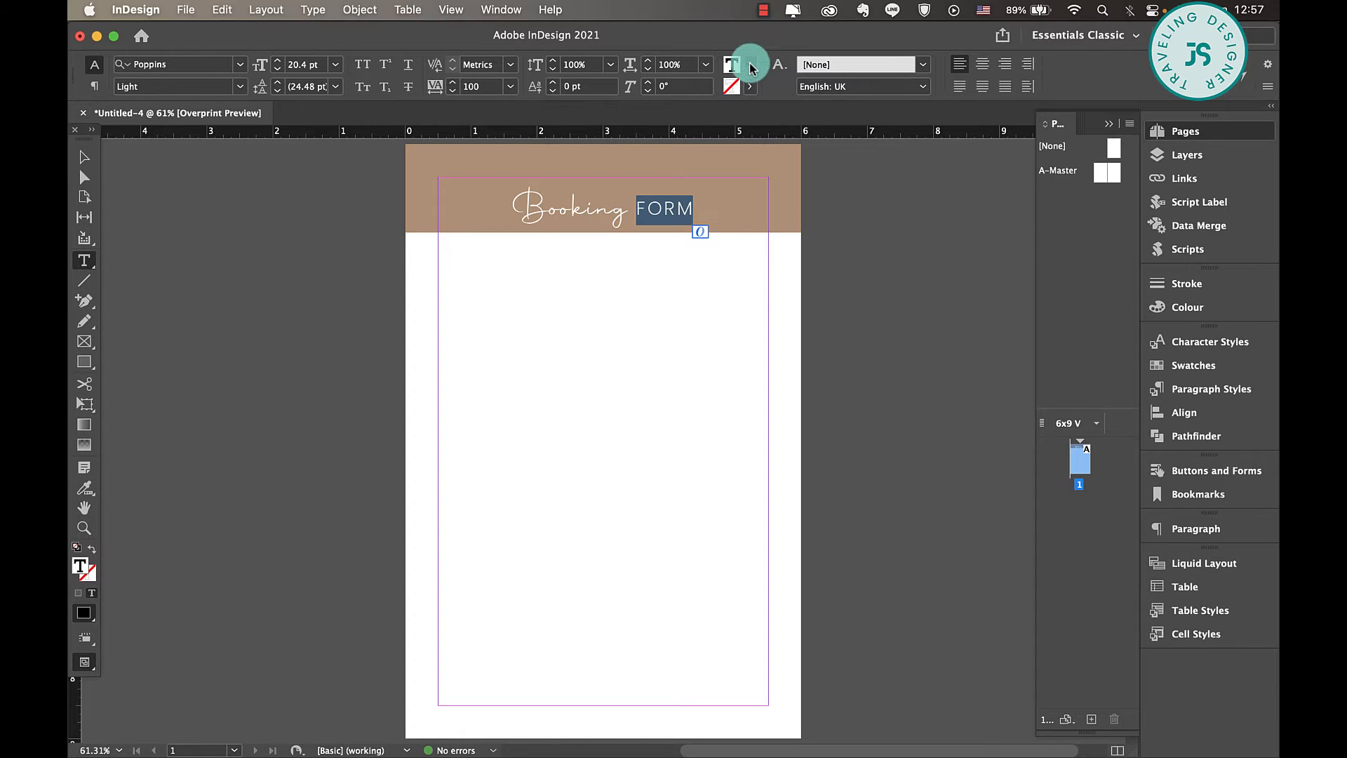
{"action": "left_click", "coordinate": [750, 64]}
{"action": "left_click", "coordinate": [608, 153]}
{"action": "left_click", "coordinate": [84, 156]}
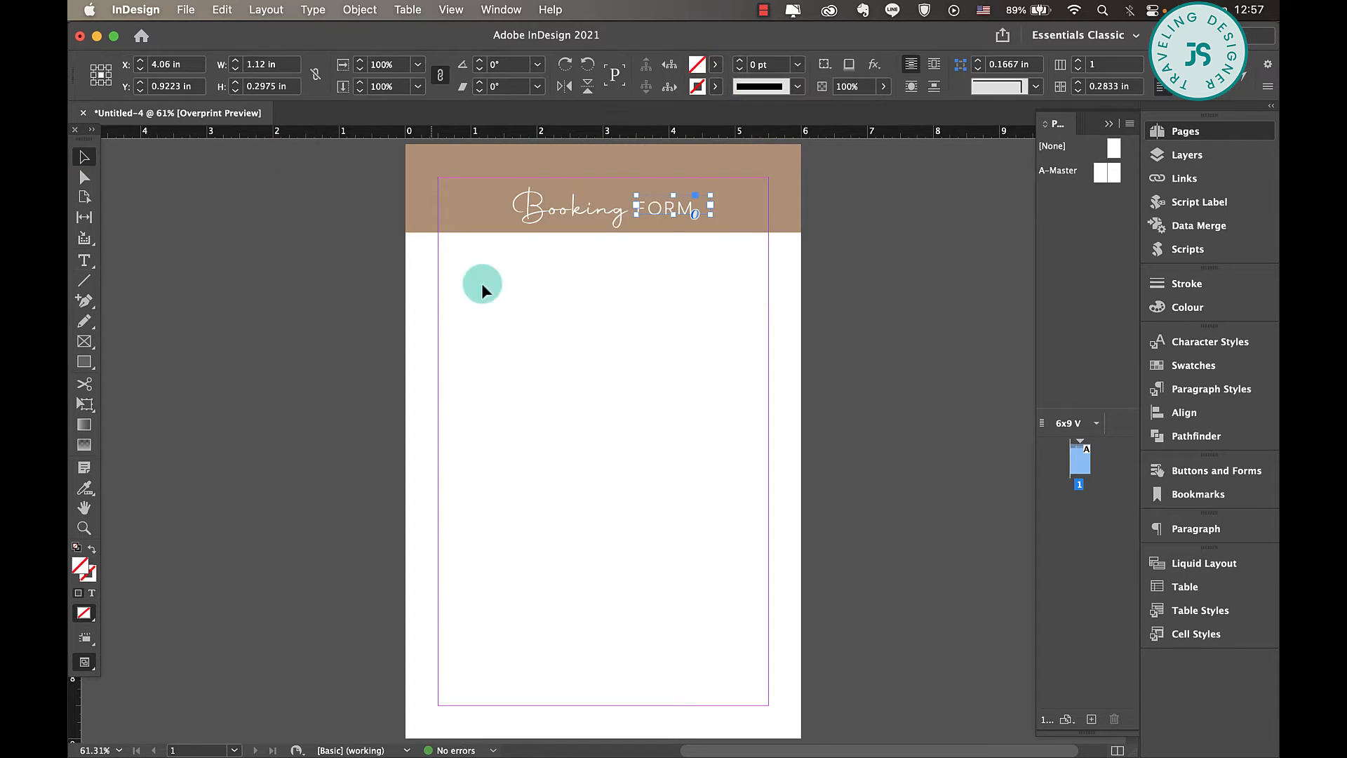
{"action": "left_click", "coordinate": [481, 284]}
- Select the "Booking" and "FORM" texts together and move them slightly up and to the left within the header band
{"action": "left_click", "coordinate": [609, 222]}
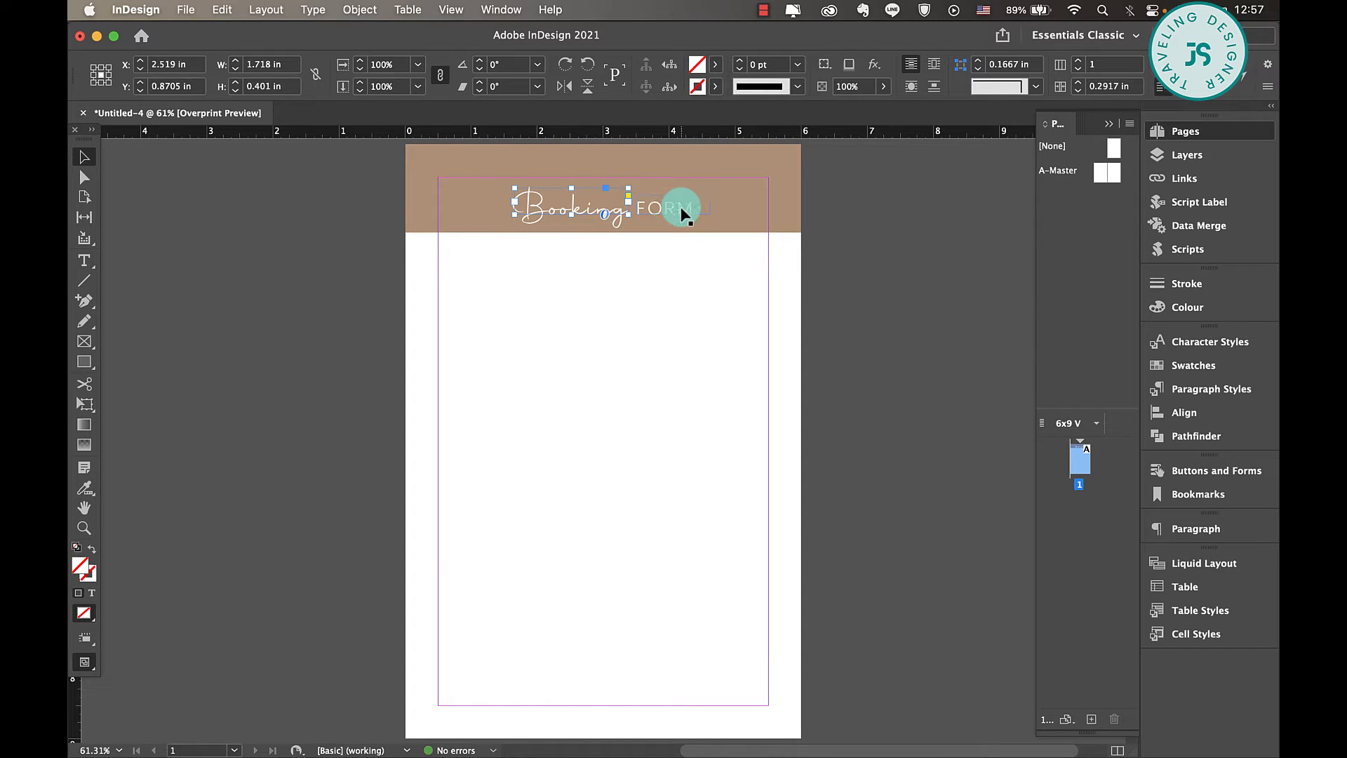
{"action": "left_click_drag", "start_coordinate": [681, 207], "coordinate": [667, 197]}
{"action": "left_click", "coordinate": [655, 202]}
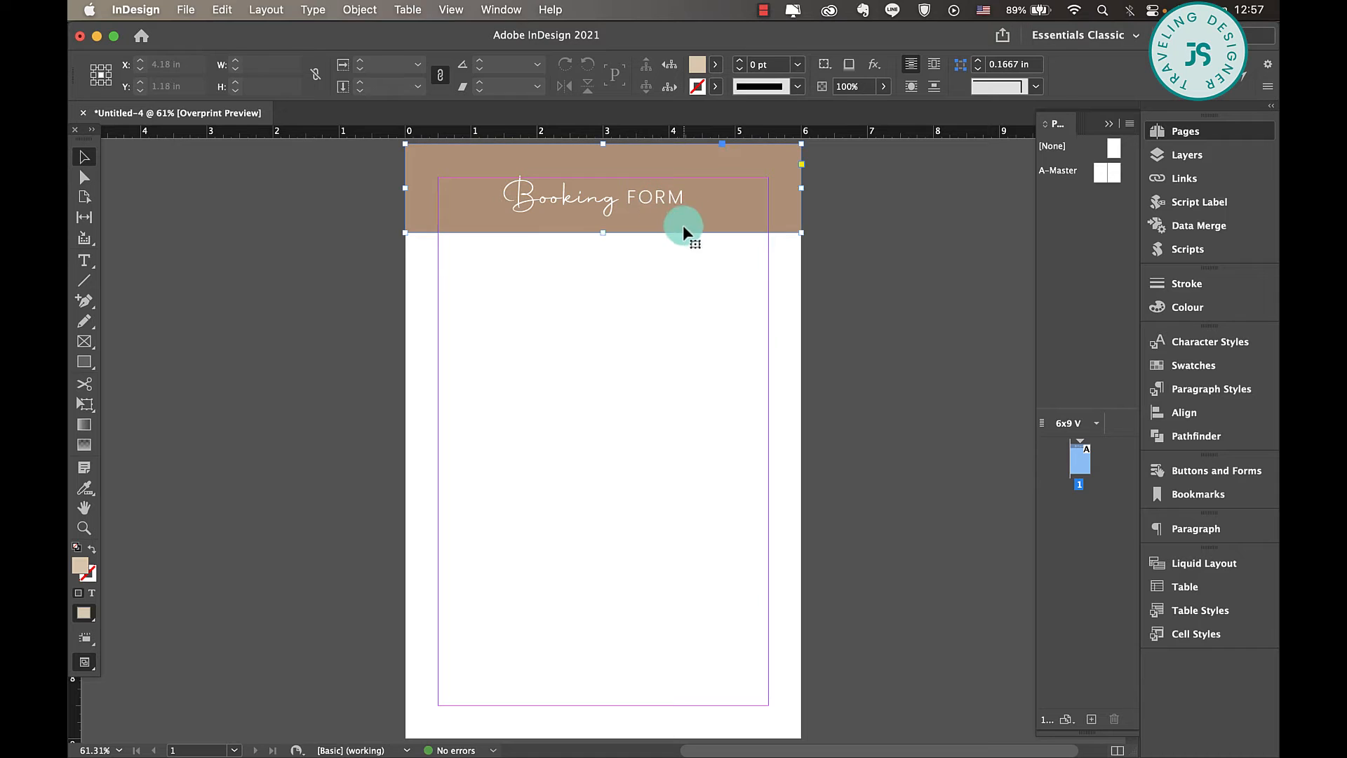
- Shorten the header rectangle to a height of about 1.22 in and check the page briefly in preview mode
{"action": "left_click_drag", "start_coordinate": [606, 233], "coordinate": [606, 225]}
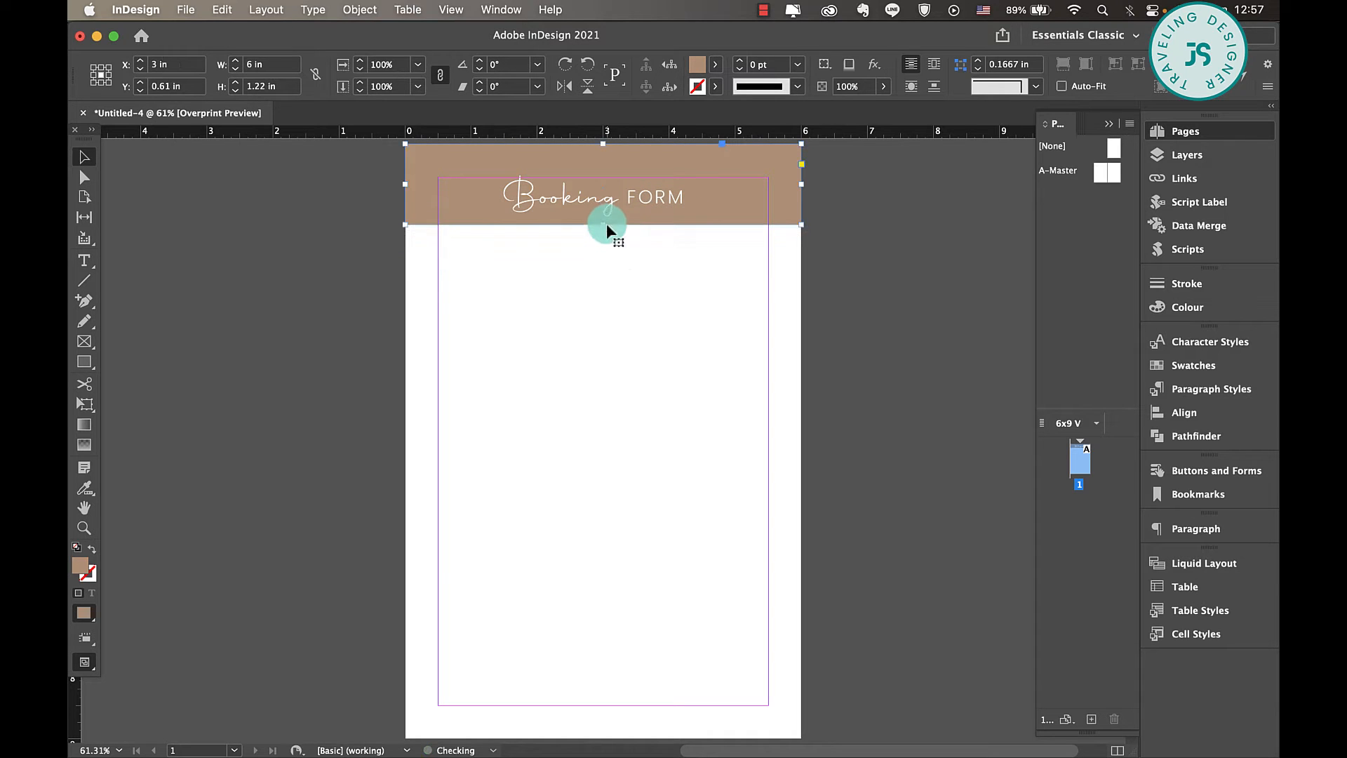
{"action": "left_click", "coordinate": [667, 317]}
{"action": "key", "text": "w"}
{"action": "key", "text": "w"}
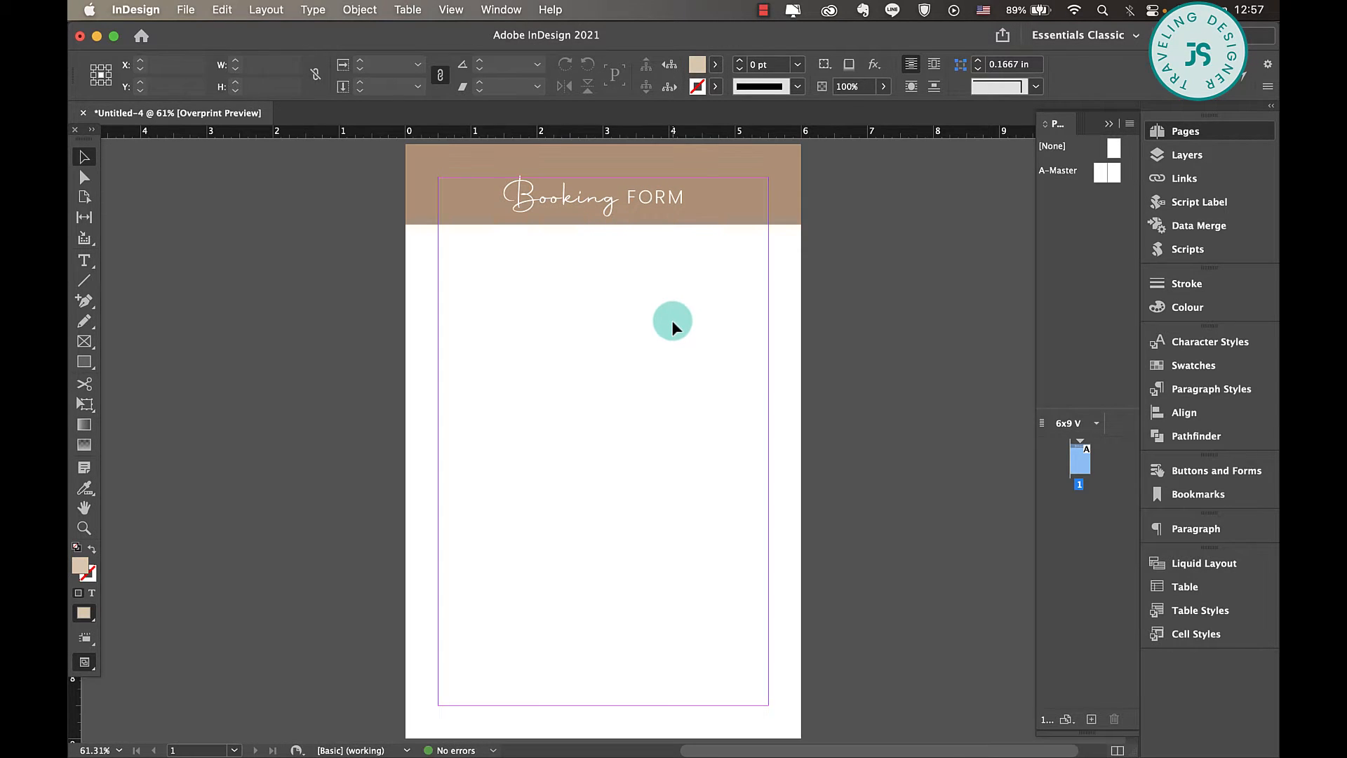
- Create a table with 4 body rows and 2 columns, about 5 by 1.62 in, spanning the margins directly beneath the header band
{"action": "left_click", "coordinate": [409, 10]}
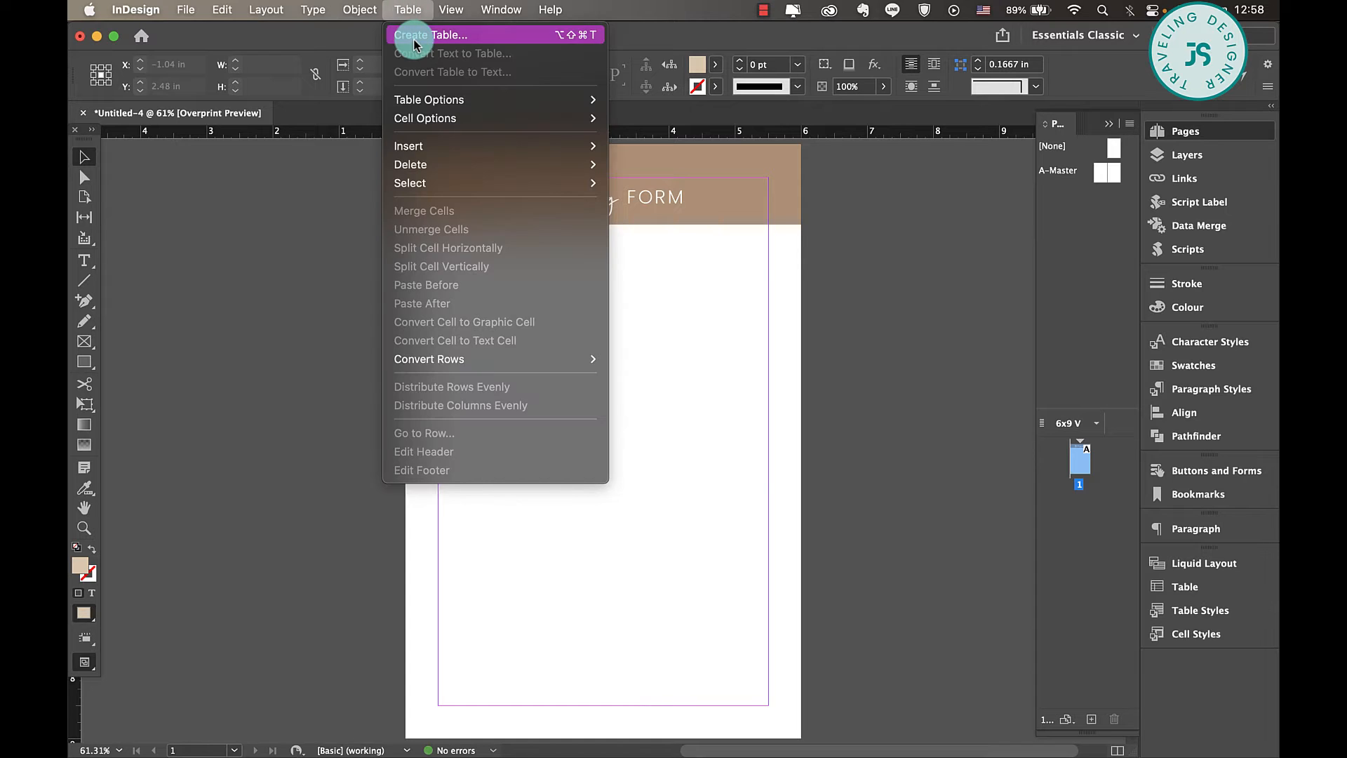
{"action": "left_click", "coordinate": [417, 34]}
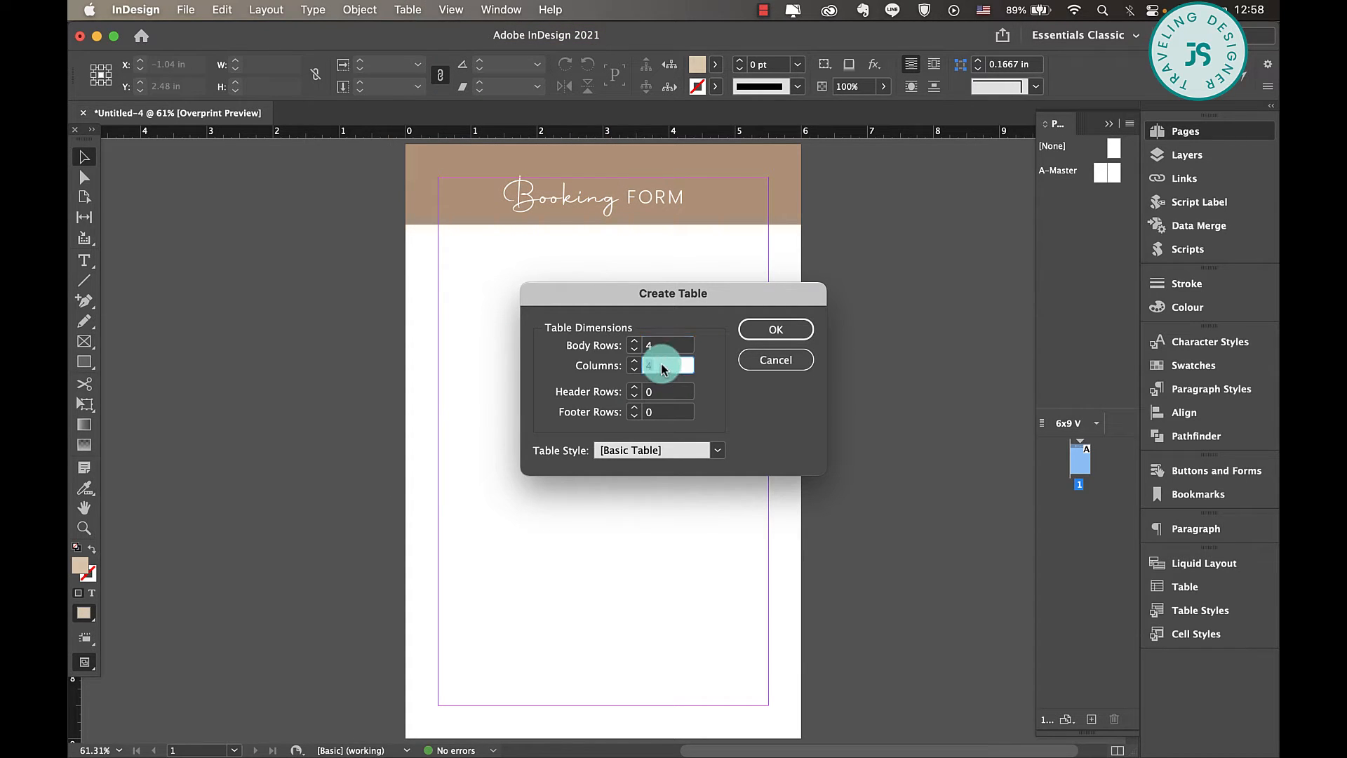
{"action": "left_click", "coordinate": [663, 365]}
{"action": "left_click", "coordinate": [772, 329]}
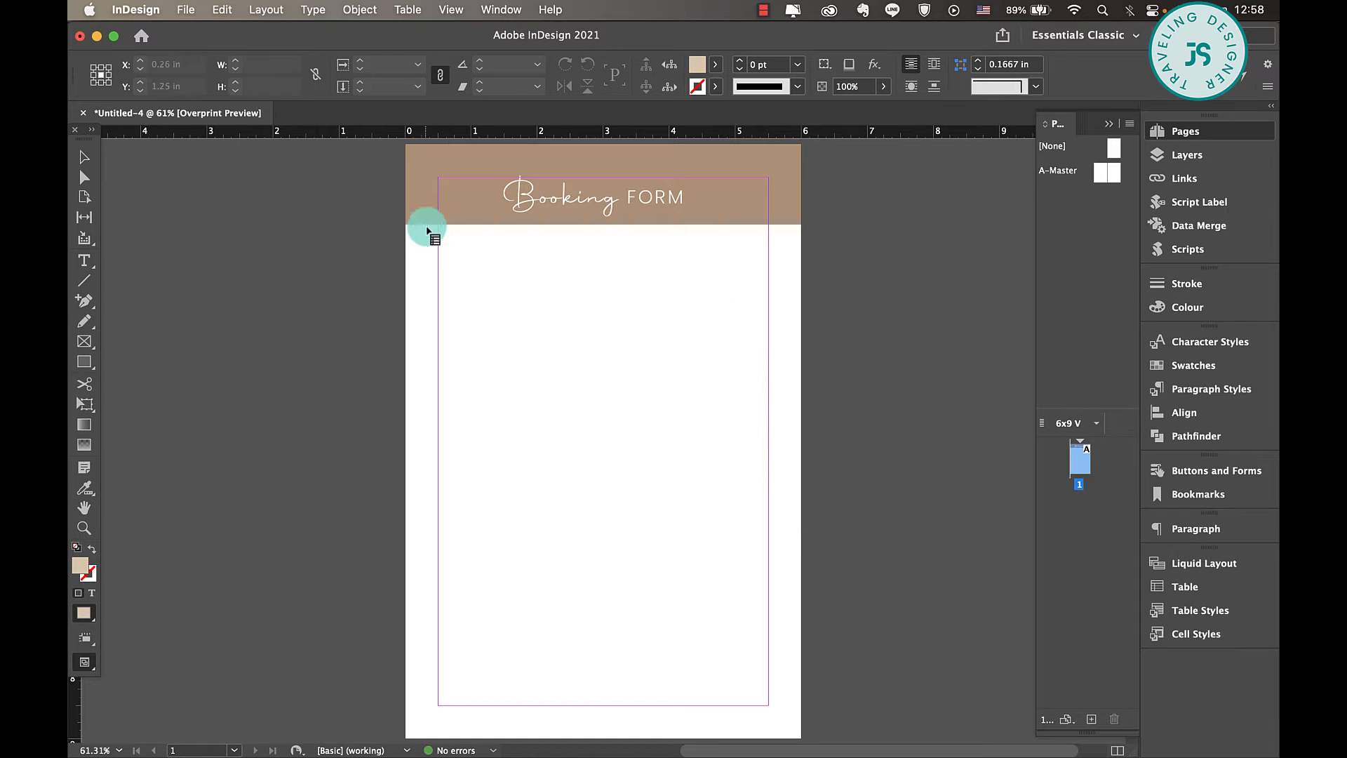
{"action": "left_click_drag", "start_coordinate": [440, 232], "coordinate": [769, 335]}
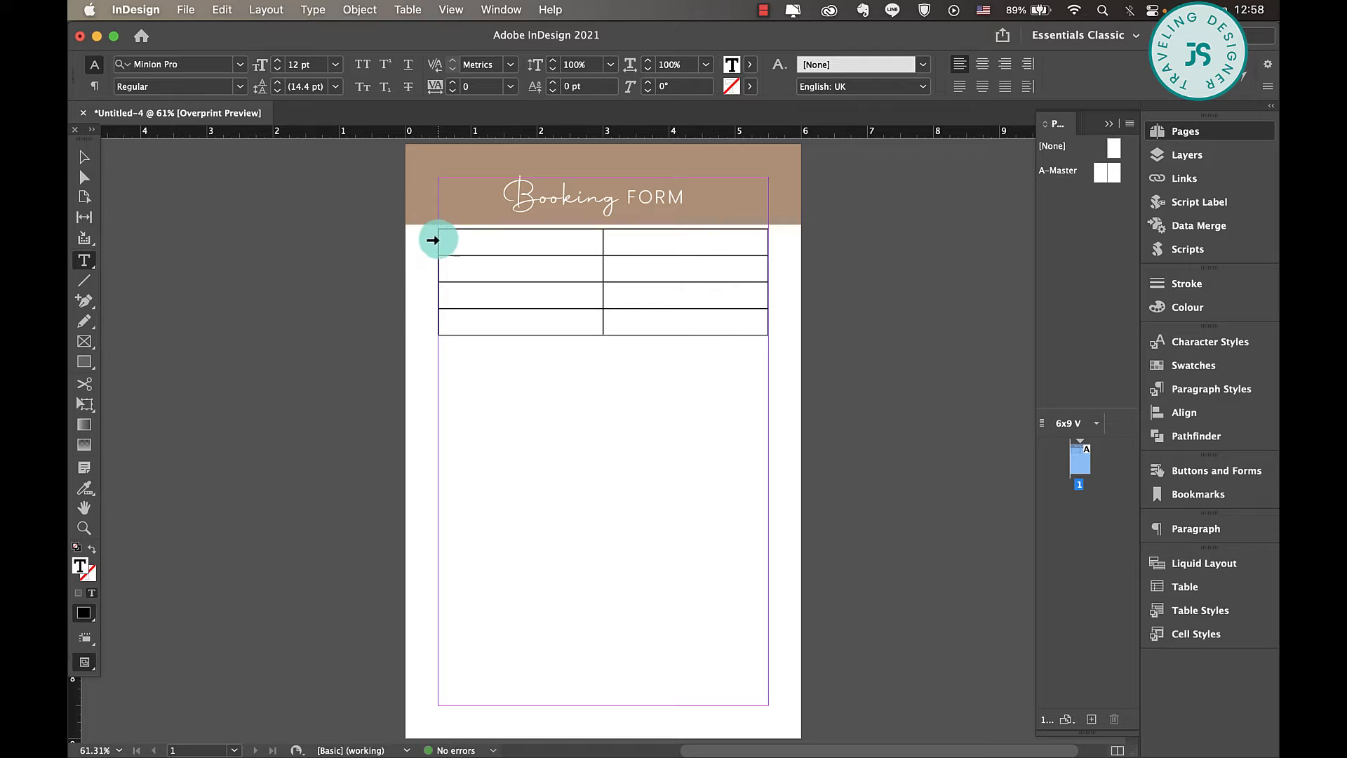
- Set the stroke weight of all the table's cell borders to 0.5 pt and deselect the table
{"action": "left_click_drag", "start_coordinate": [432, 240], "coordinate": [457, 336]}
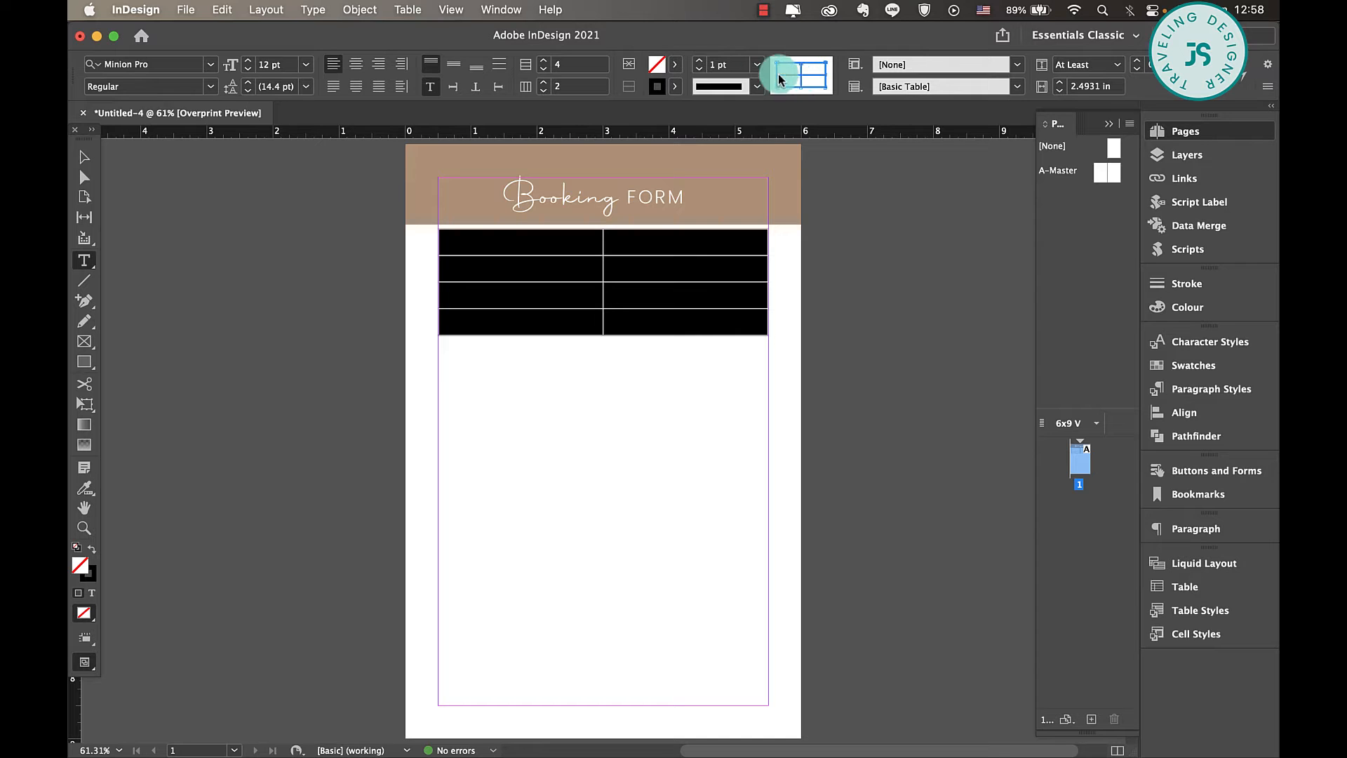
{"action": "left_click", "coordinate": [755, 72]}
{"action": "left_click", "coordinate": [757, 112]}
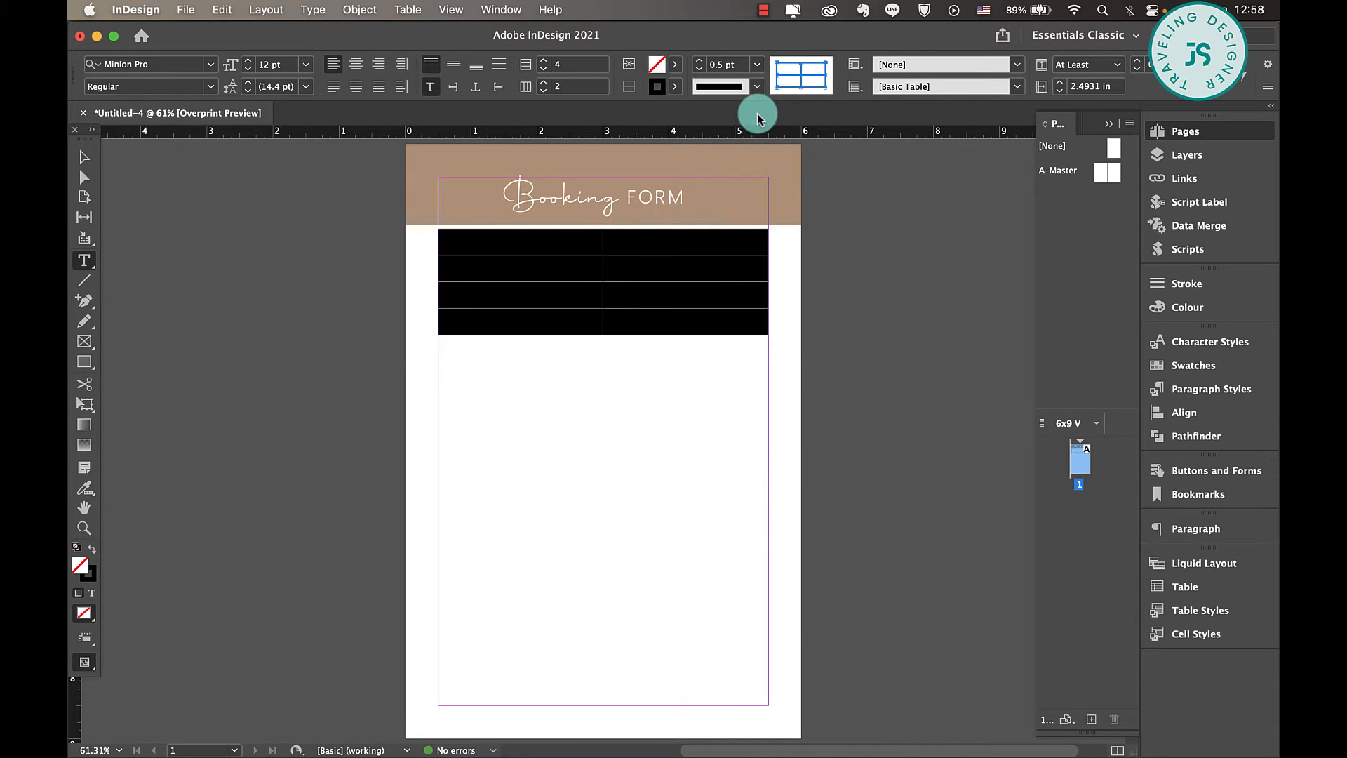
{"action": "left_click", "coordinate": [84, 157]}
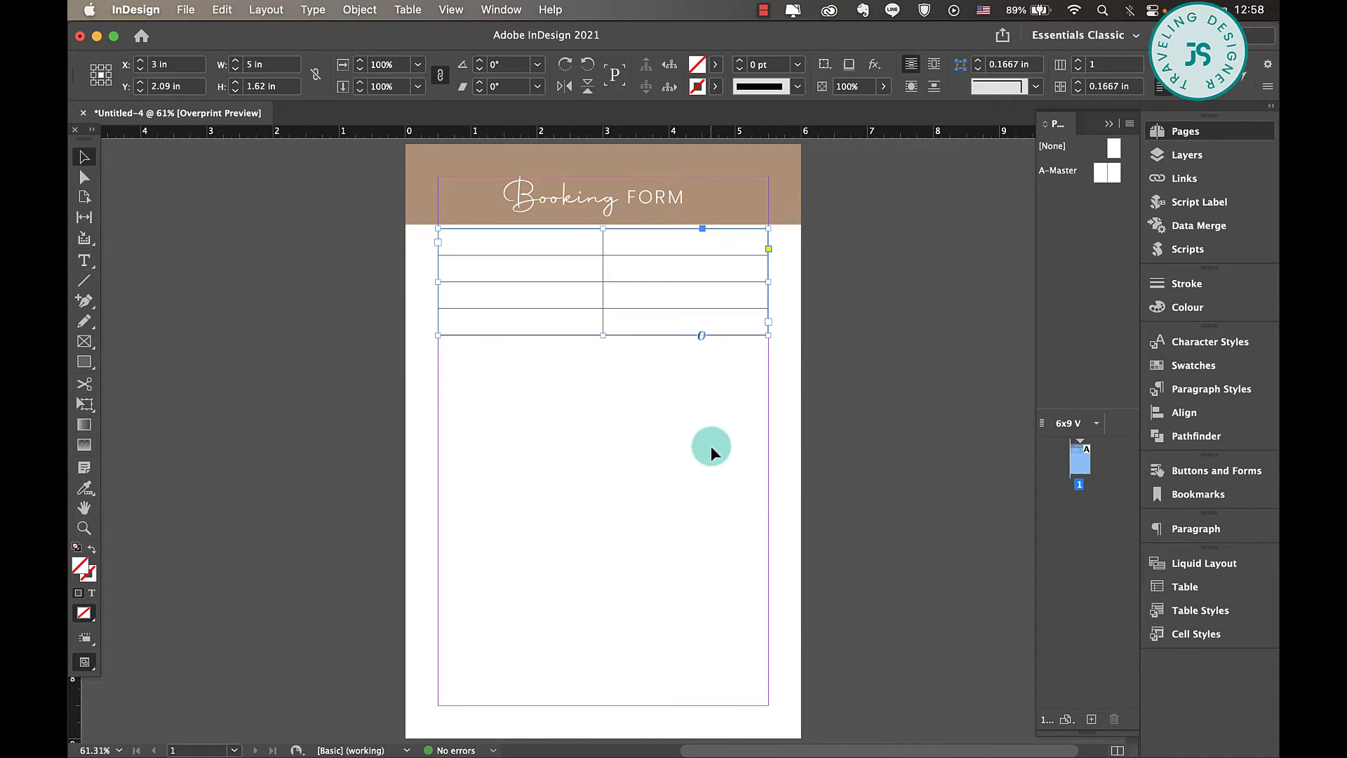
{"action": "left_click", "coordinate": [709, 445]}
- Merge the two cells of the table's first row, and likewise the two cells of its second row
{"action": "left_click", "coordinate": [586, 246]}
{"action": "double_click", "coordinate": [586, 247]}
{"action": "left_click_drag", "start_coordinate": [587, 247], "coordinate": [648, 268]}
{"action": "right_click", "coordinate": [634, 249]}
{"action": "left_click", "coordinate": [749, 378]}
{"action": "right_click", "coordinate": [648, 269]}
{"action": "left_click", "coordinate": [694, 397]}
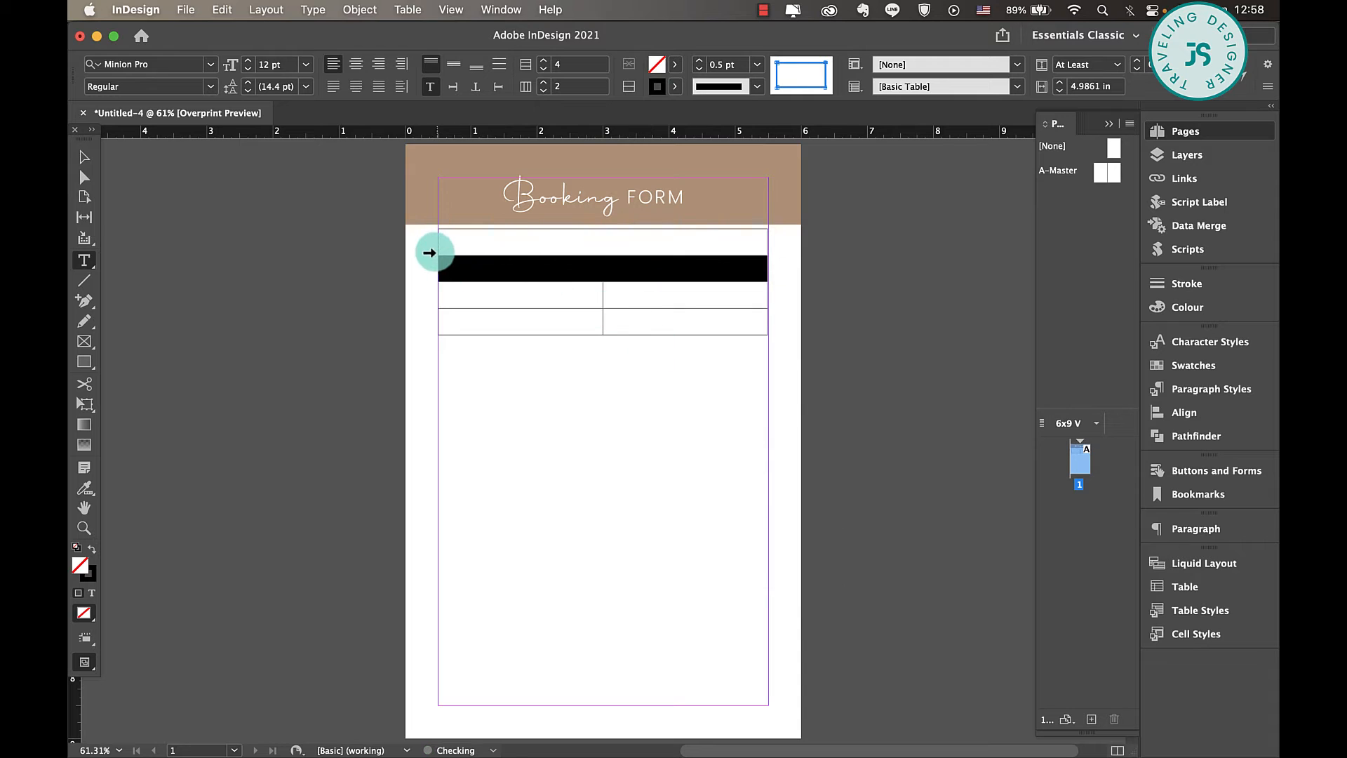
- Fill the table's first row with the Burlywood swatch from the BrownTan group and deselect the table
{"action": "left_click", "coordinate": [435, 250]}
{"action": "left_click", "coordinate": [677, 67]}
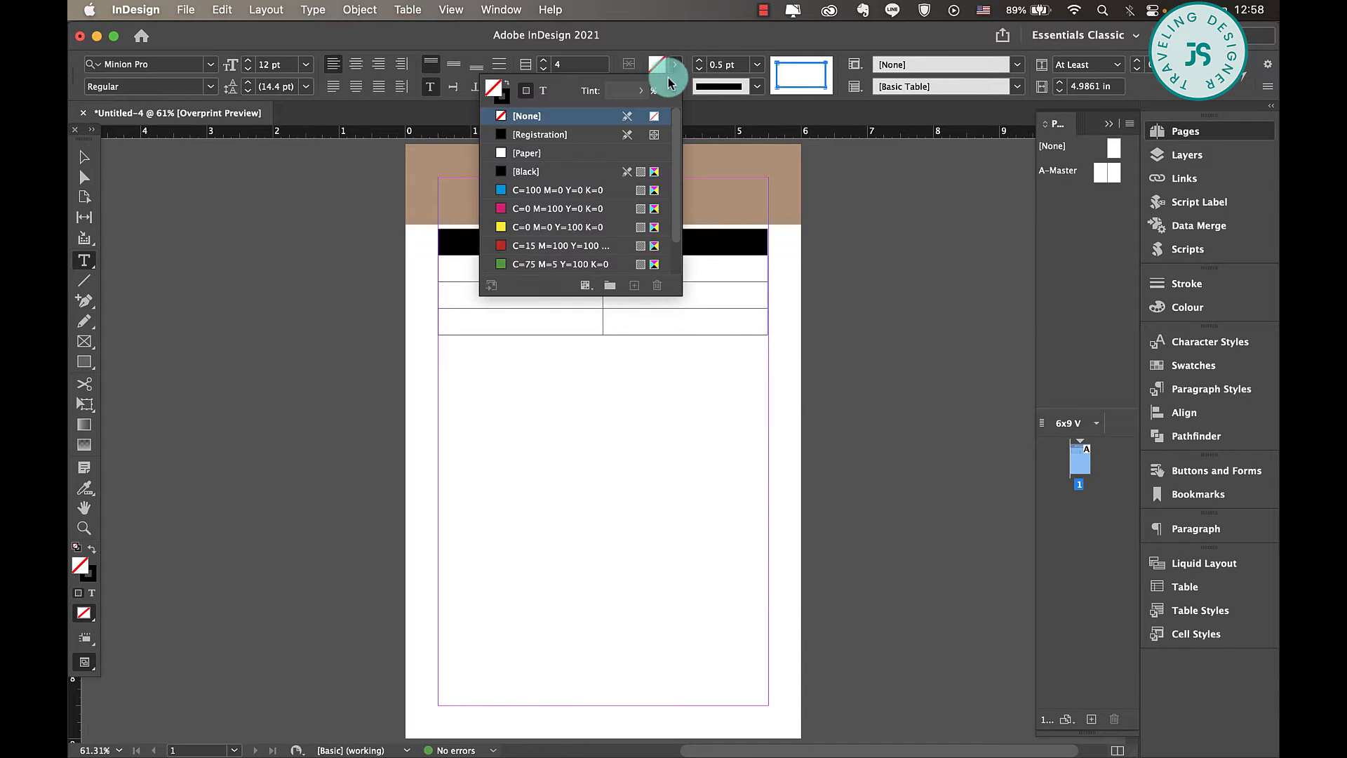
{"action": "scroll", "coordinate": [587, 115], "scroll_direction": "down", "scroll_amount": 2}
{"action": "left_click", "coordinate": [485, 267]}
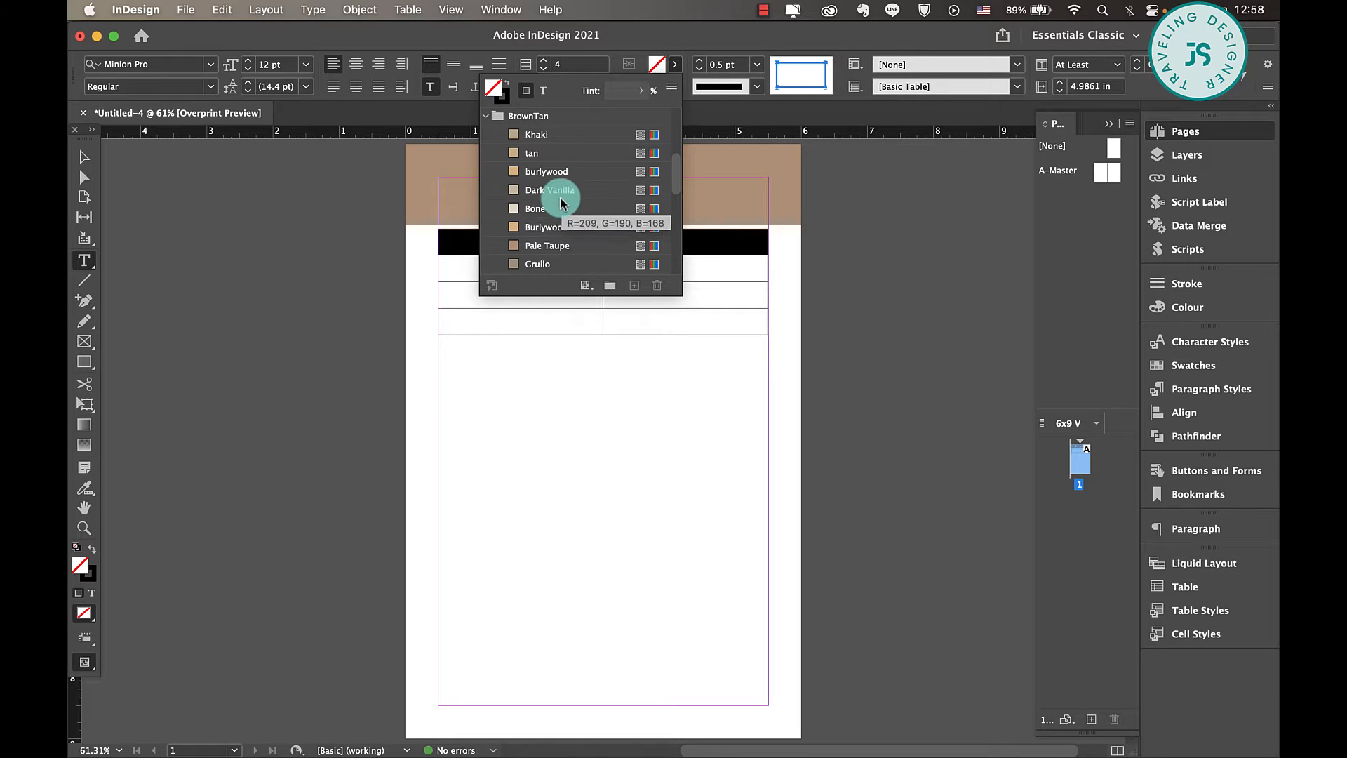
{"action": "left_click", "coordinate": [560, 234]}
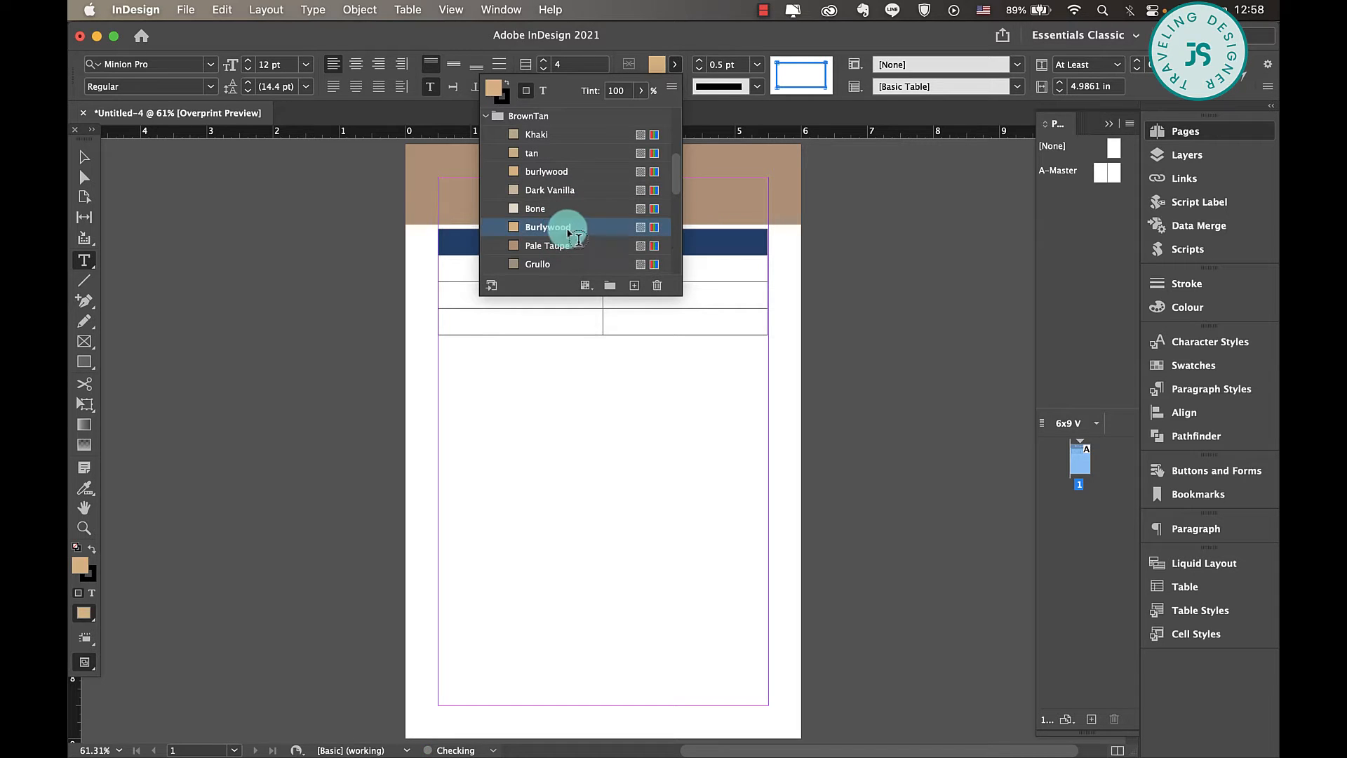
{"action": "left_click", "coordinate": [84, 157]}
{"action": "left_click", "coordinate": [562, 545]}
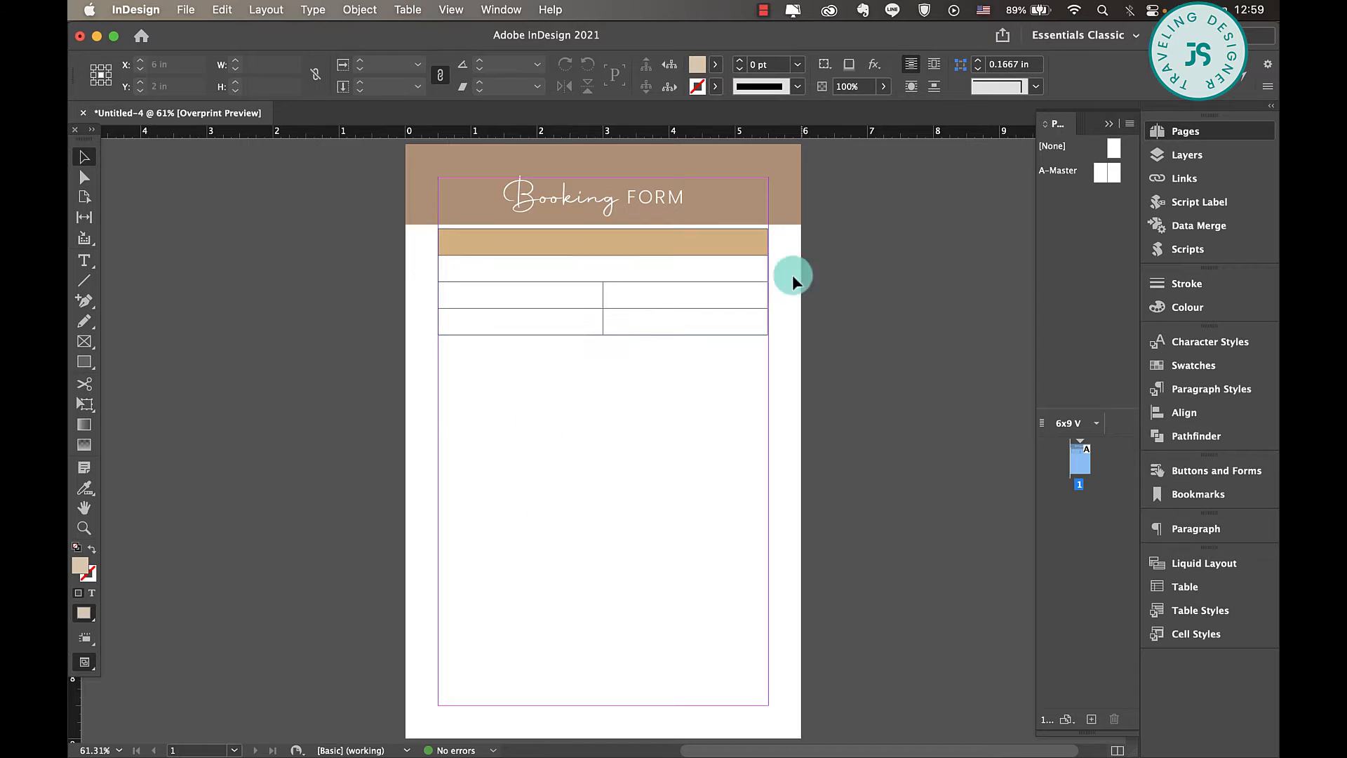
- Create Character Style 2 based on Character Style 1, with its font size set to 12 pt
{"action": "key", "text": "t"}
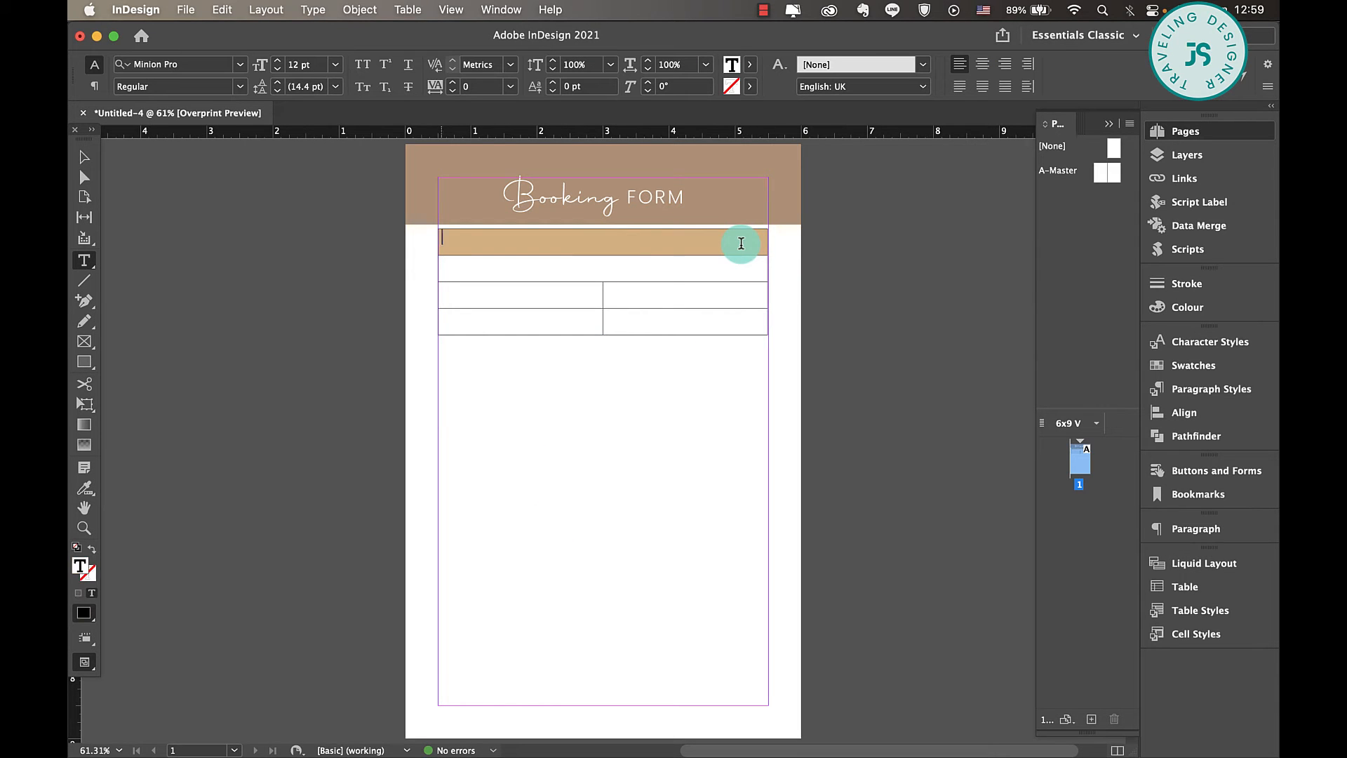
{"action": "left_click_drag", "start_coordinate": [740, 244], "coordinate": [694, 344]}
{"action": "double_click", "coordinate": [652, 197]}
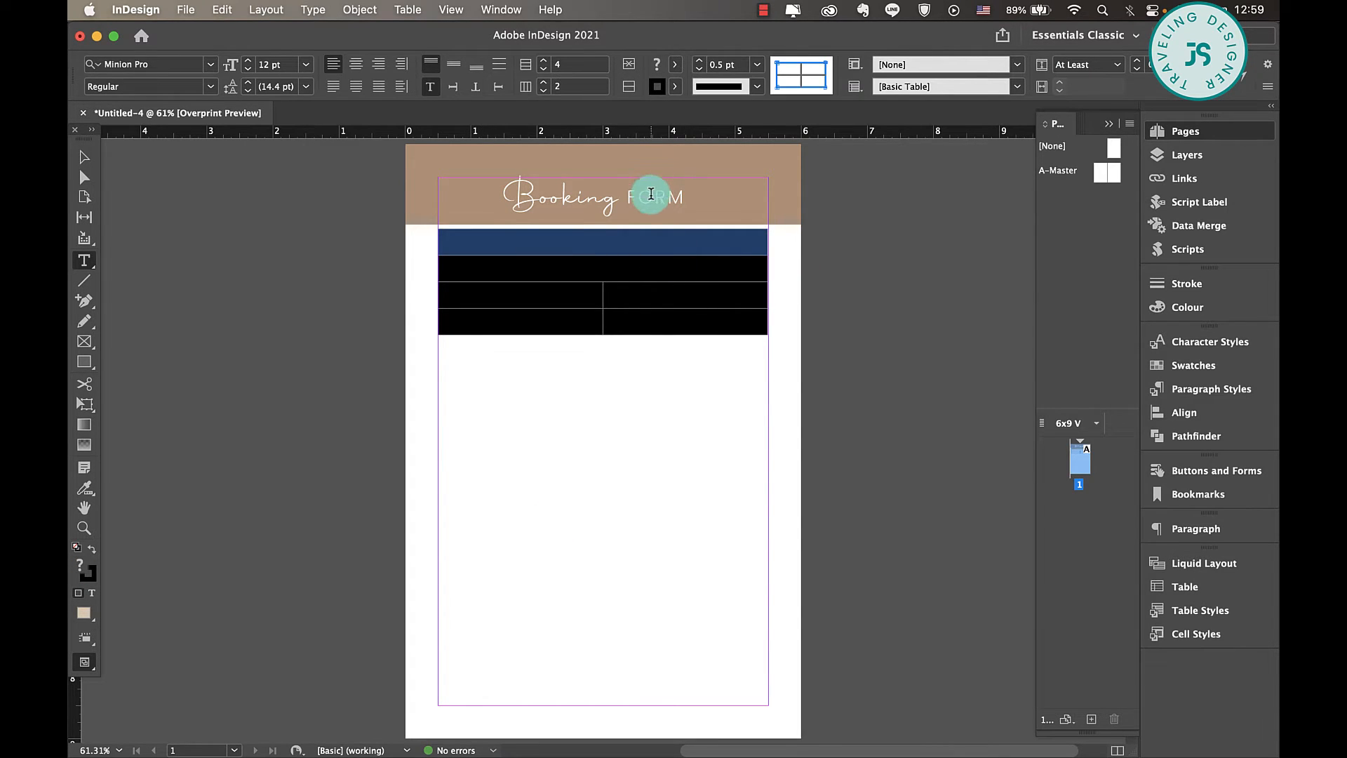
{"action": "left_click", "coordinate": [1196, 342]}
{"action": "left_click", "coordinate": [1083, 565]}
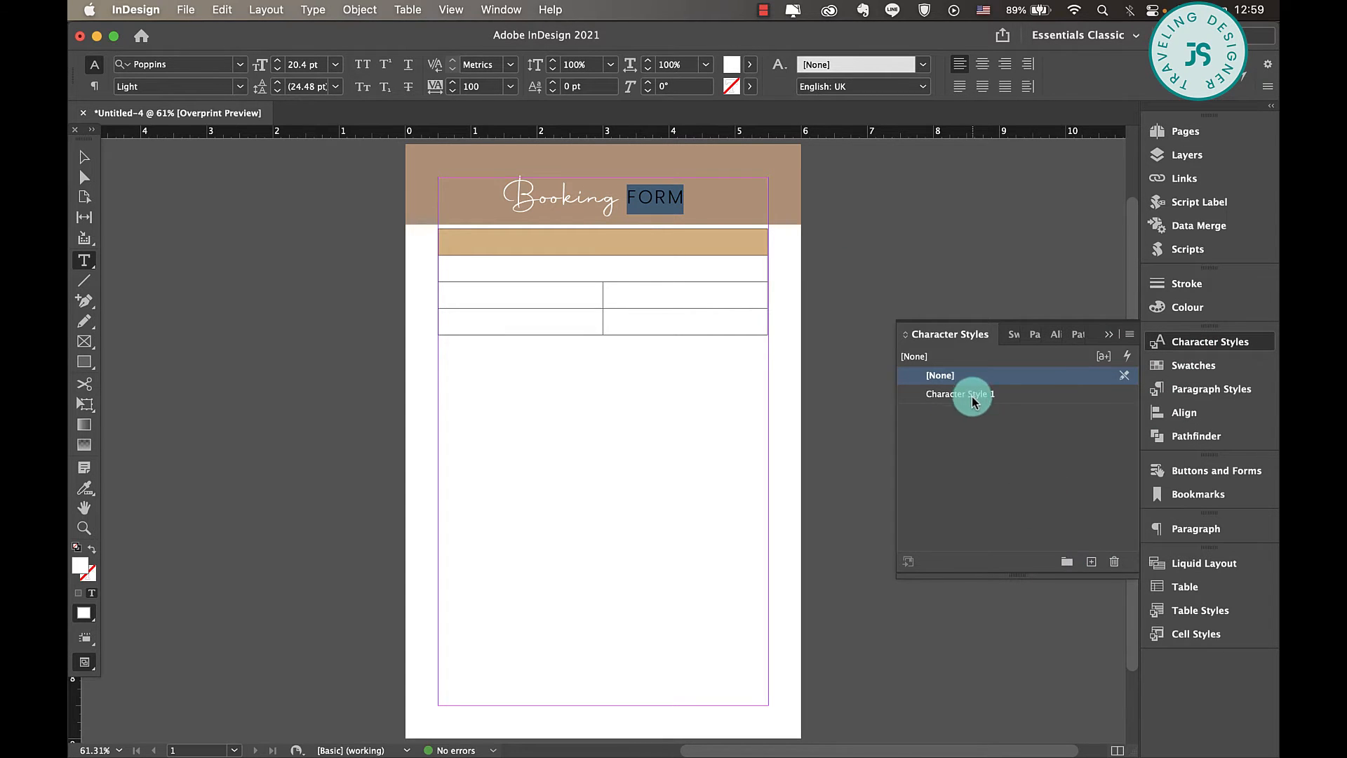
{"action": "left_click", "coordinate": [593, 241]}
{"action": "left_click", "coordinate": [977, 394]}
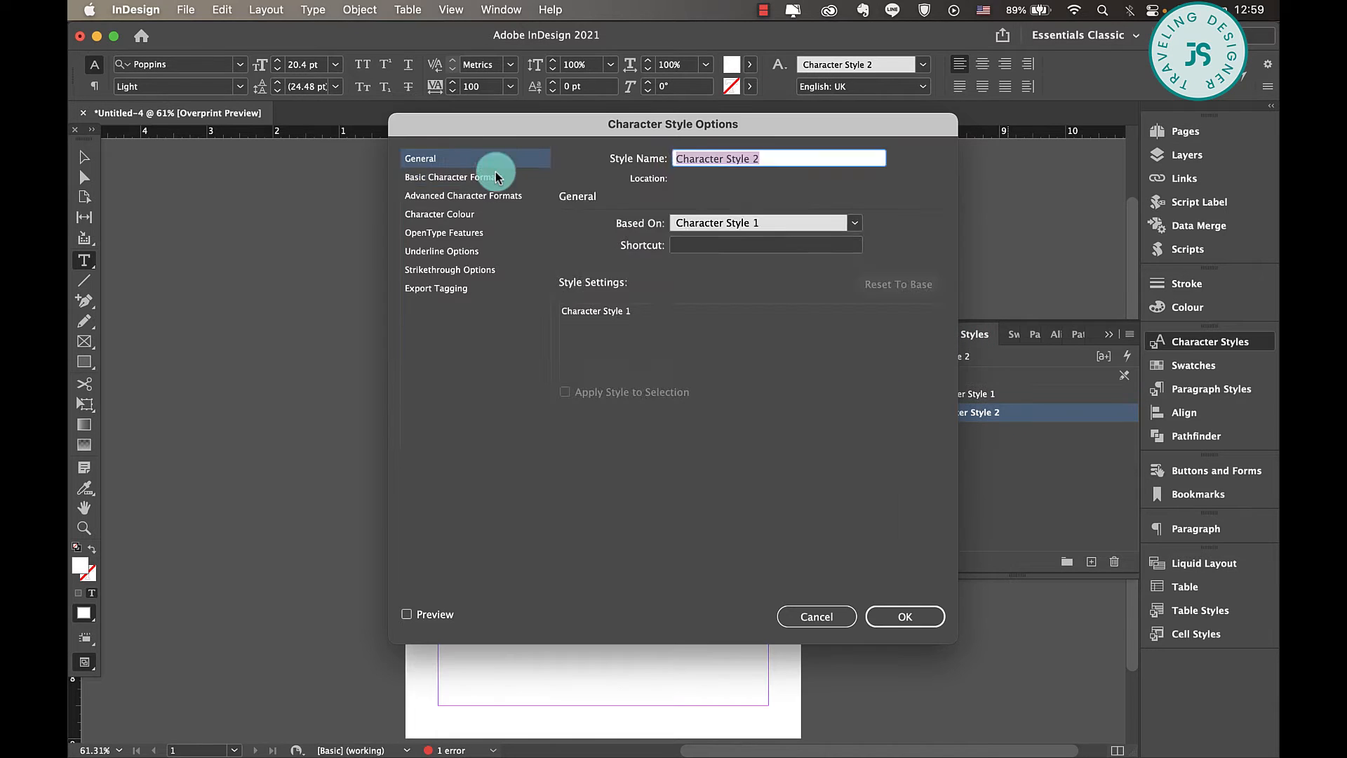
{"action": "left_click", "coordinate": [496, 177]}
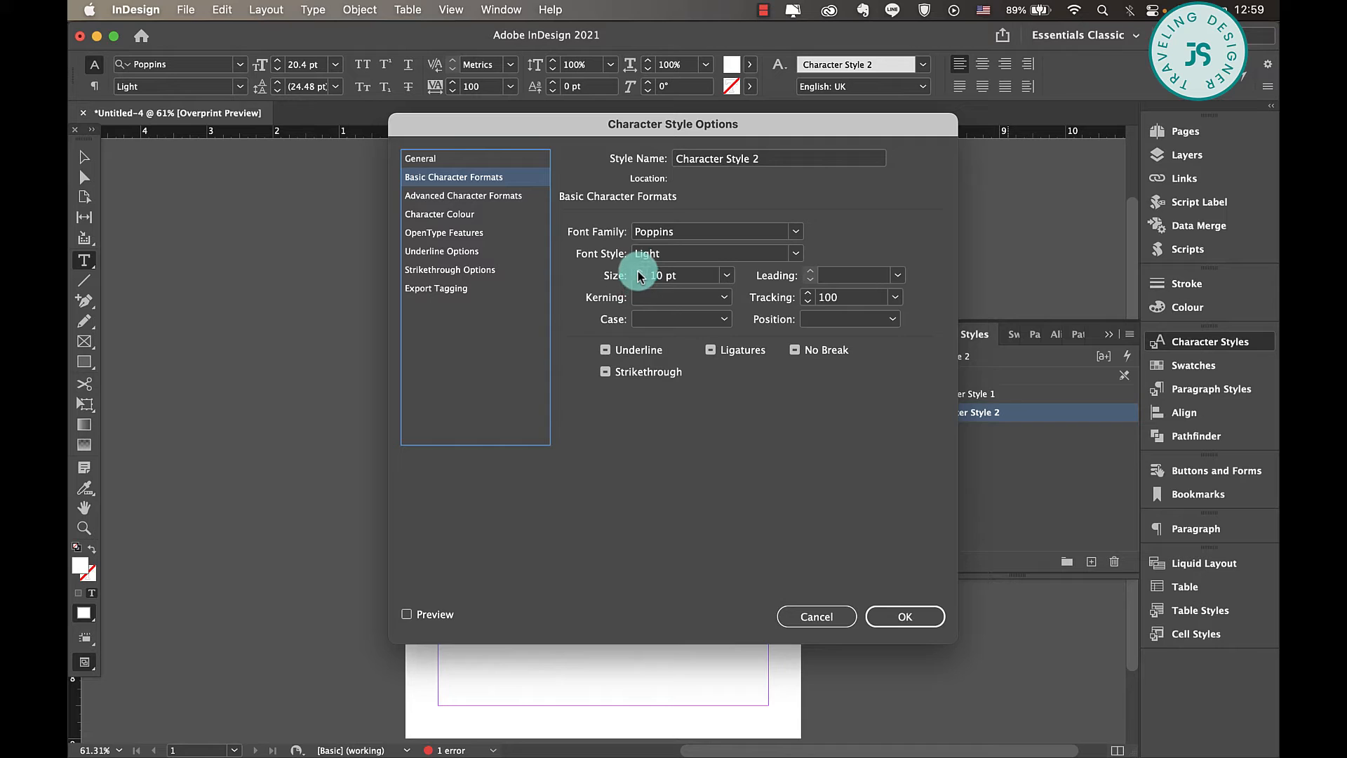
{"action": "left_click", "coordinate": [924, 616]}
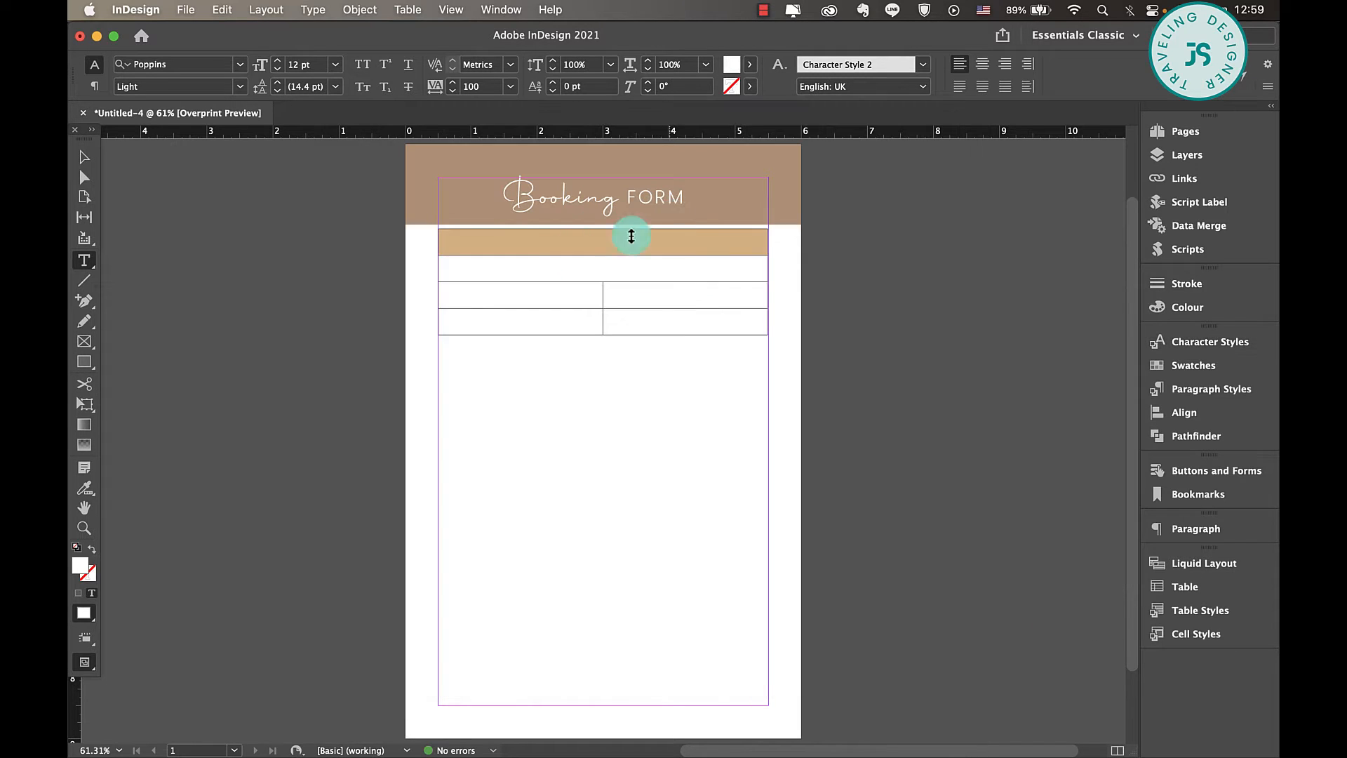
- Centre the text in the table's filled first row and enter the heading CLIENT INFORMATION there
{"action": "left_click", "coordinate": [436, 249]}
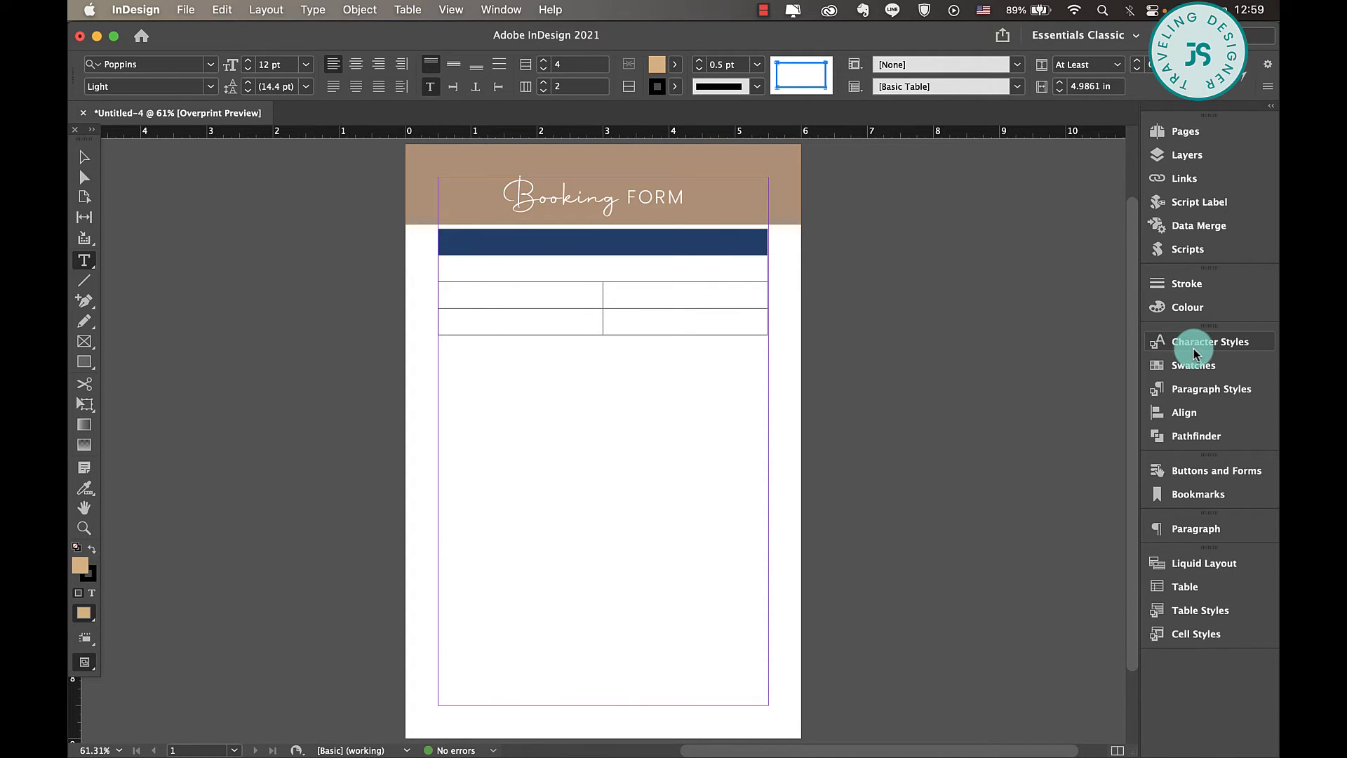
{"action": "left_click", "coordinate": [384, 64]}
{"action": "left_click", "coordinate": [632, 244]}
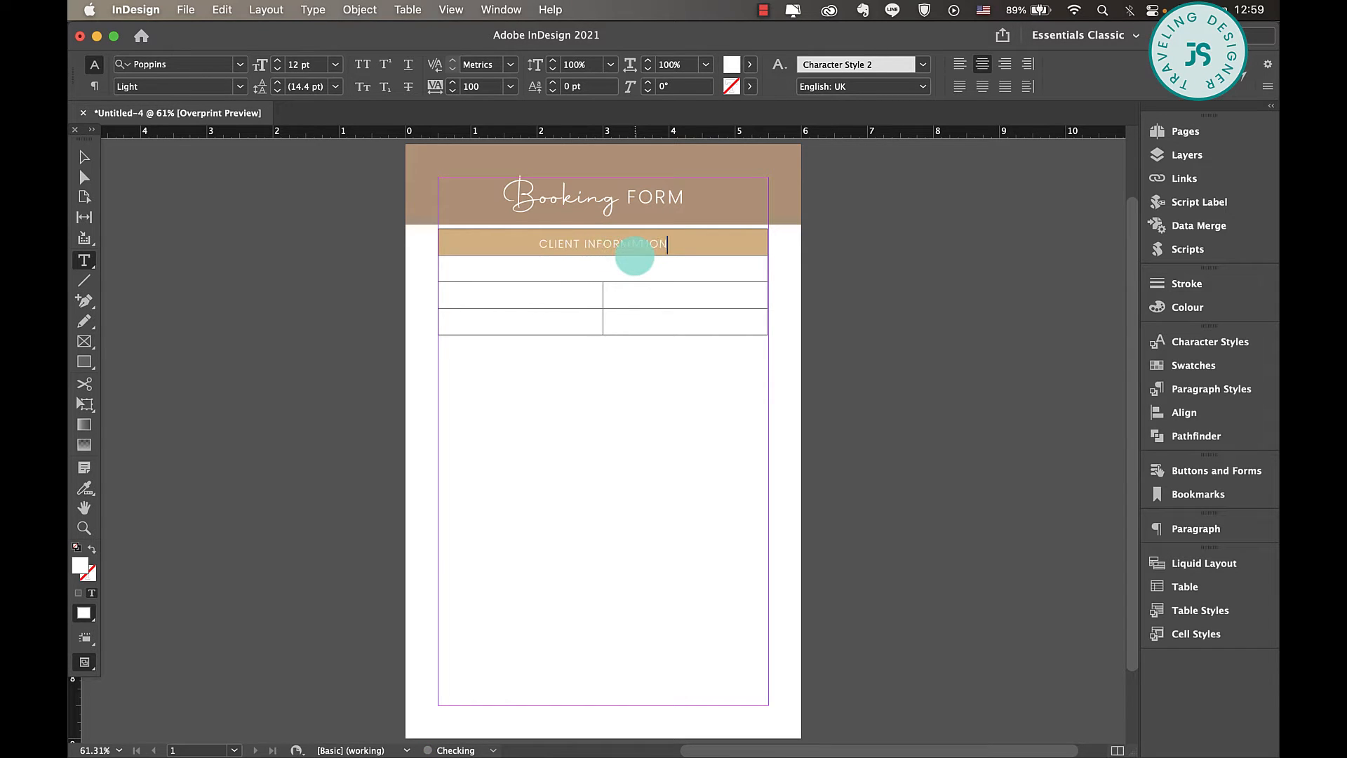
- Change the character colour of Character Style 2 to black, with the CLIENT INFORMATION heading selected
{"action": "triple_click", "coordinate": [634, 254]}
{"action": "left_click", "coordinate": [1192, 341]}
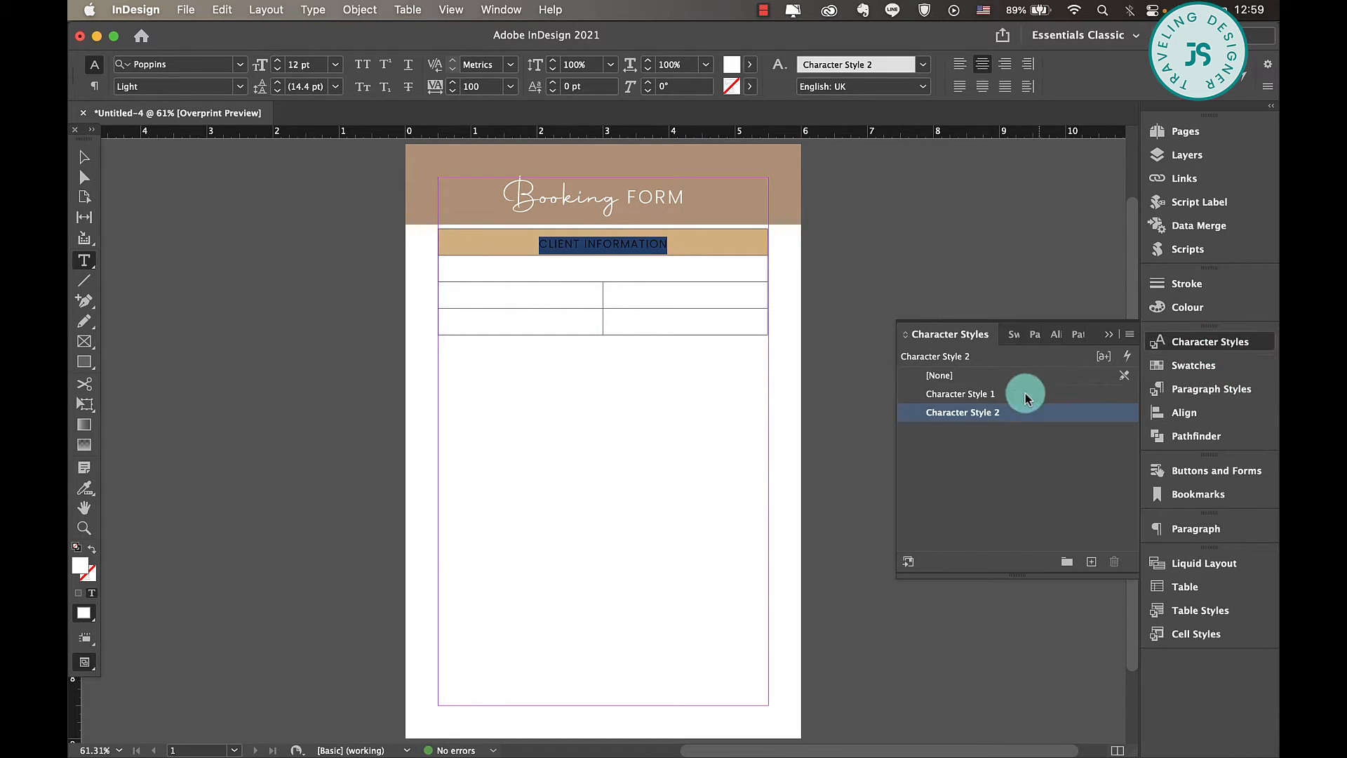
{"action": "double_click", "coordinate": [1067, 412]}
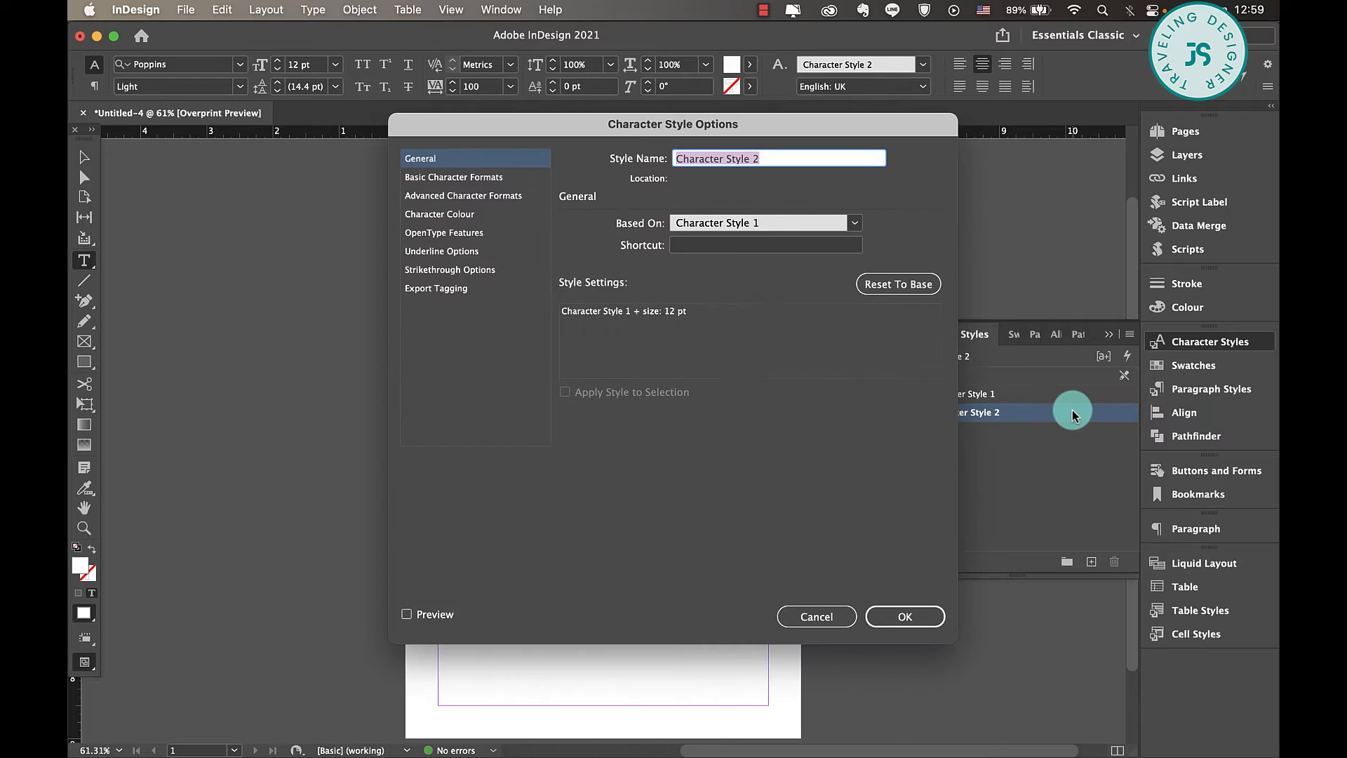
{"action": "left_click", "coordinate": [463, 218]}
{"action": "left_click", "coordinate": [746, 284]}
{"action": "left_click", "coordinate": [898, 615]}
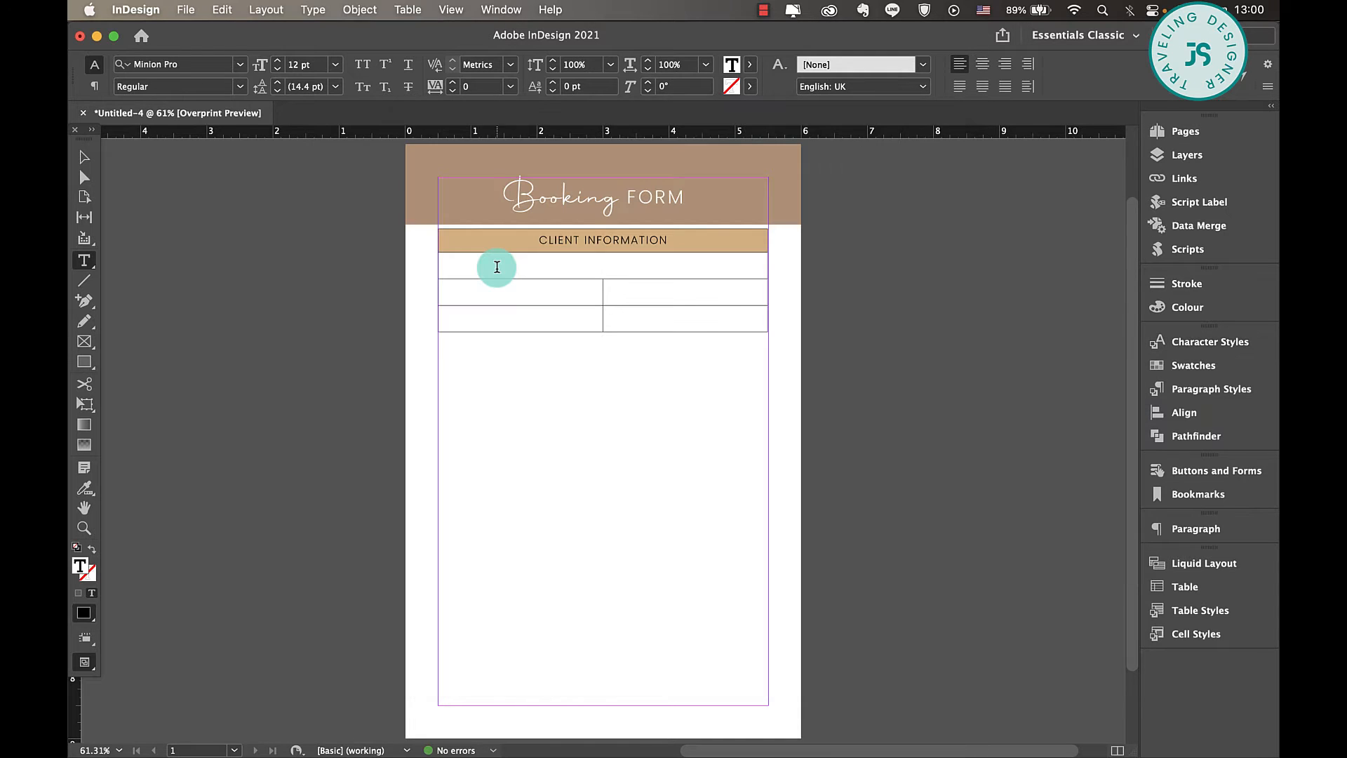
- Enter NAME in the second row, and format all cells beneath the heading row with Character Style 2 at 10 pt
{"action": "left_click_drag", "start_coordinate": [497, 267], "coordinate": [645, 312]}
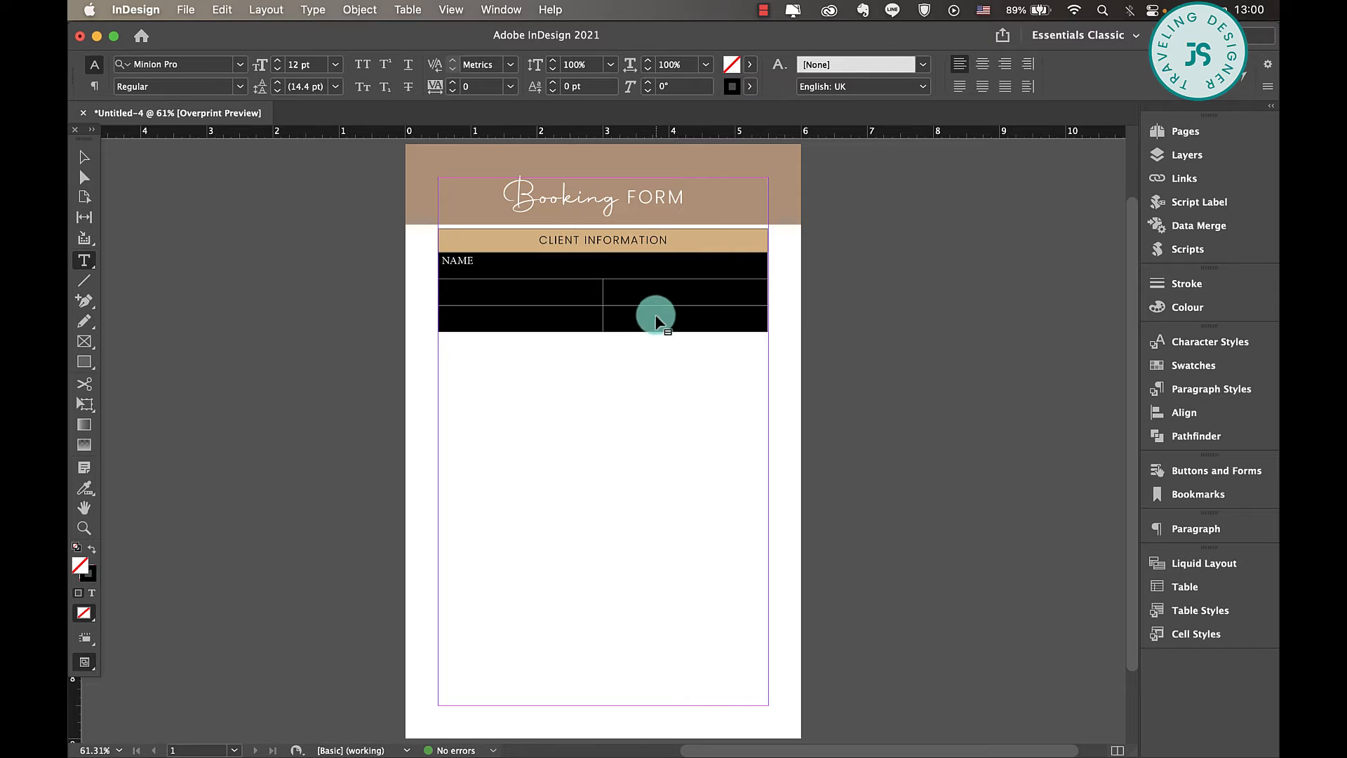
{"action": "left_click", "coordinate": [1186, 342]}
{"action": "left_click", "coordinate": [982, 412]}
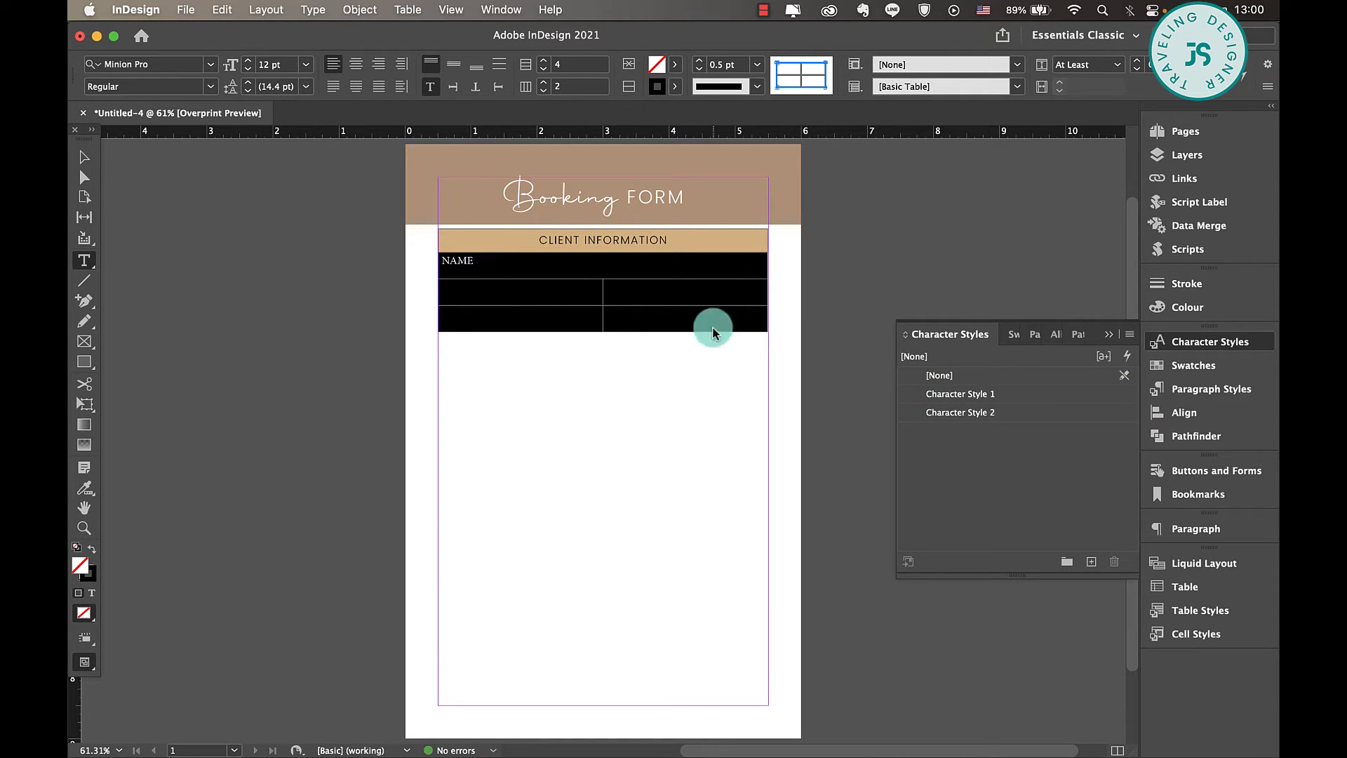
{"action": "left_click", "coordinate": [1040, 420]}
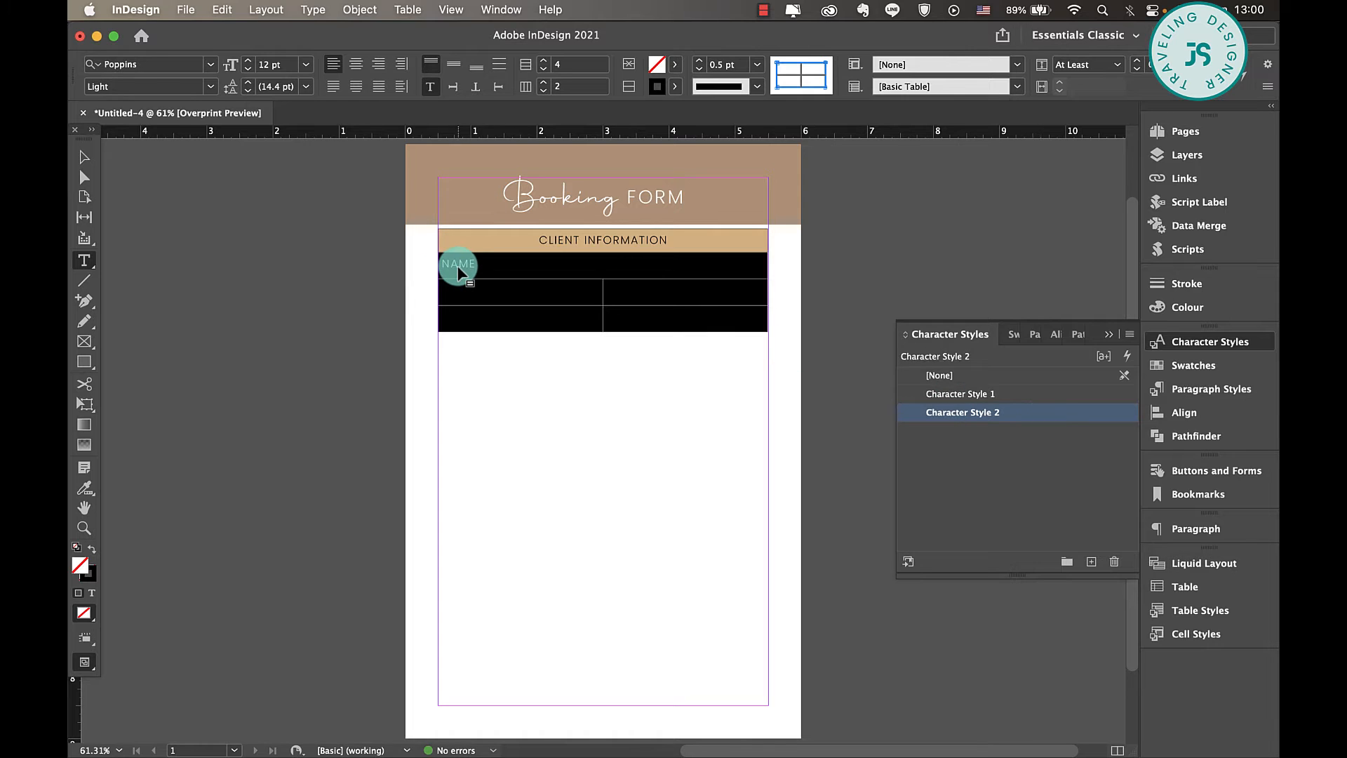
{"action": "left_click", "coordinate": [247, 70]}
{"action": "left_click", "coordinate": [547, 264]}
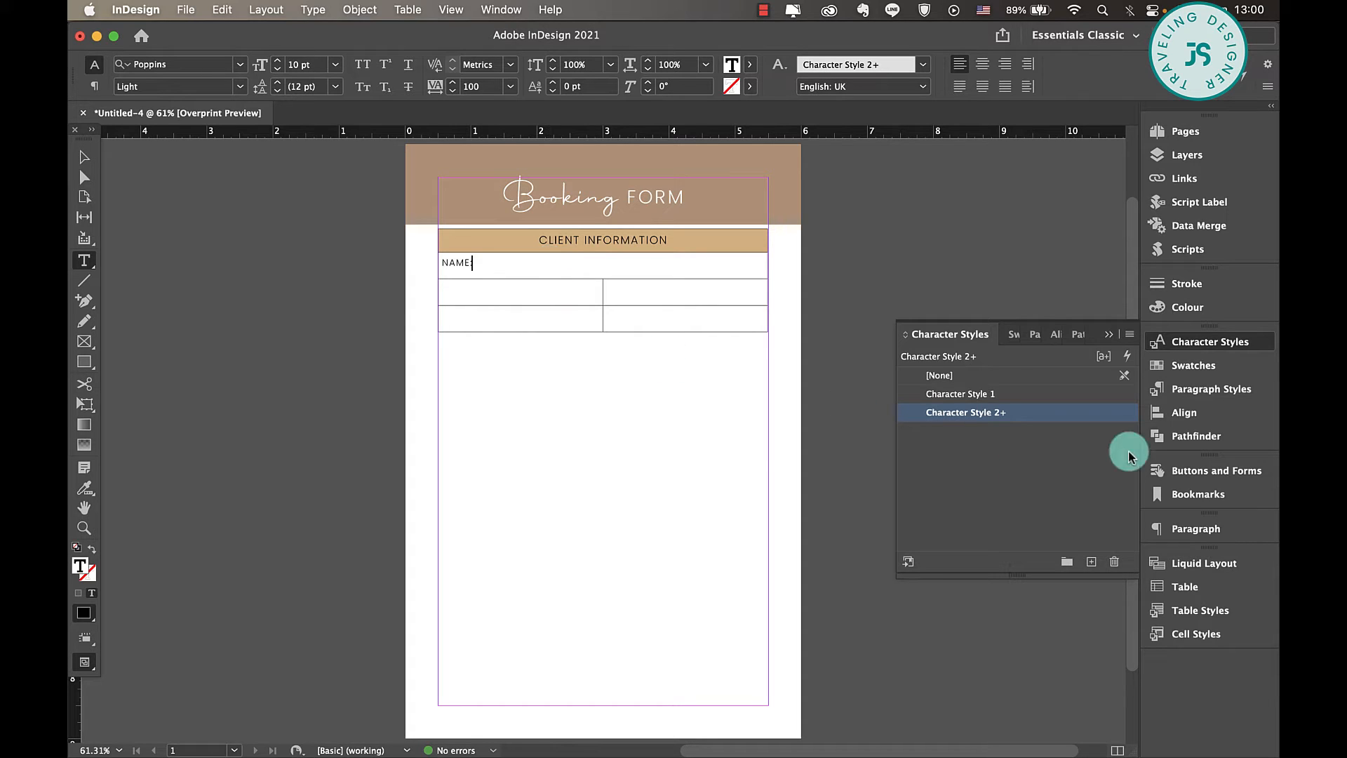
- Complete the field labels as NAME: in the second row, EMAIL: and PHONE: in the third, and ADDRESS: in the fourth
{"action": "left_click", "coordinate": [1108, 335]}
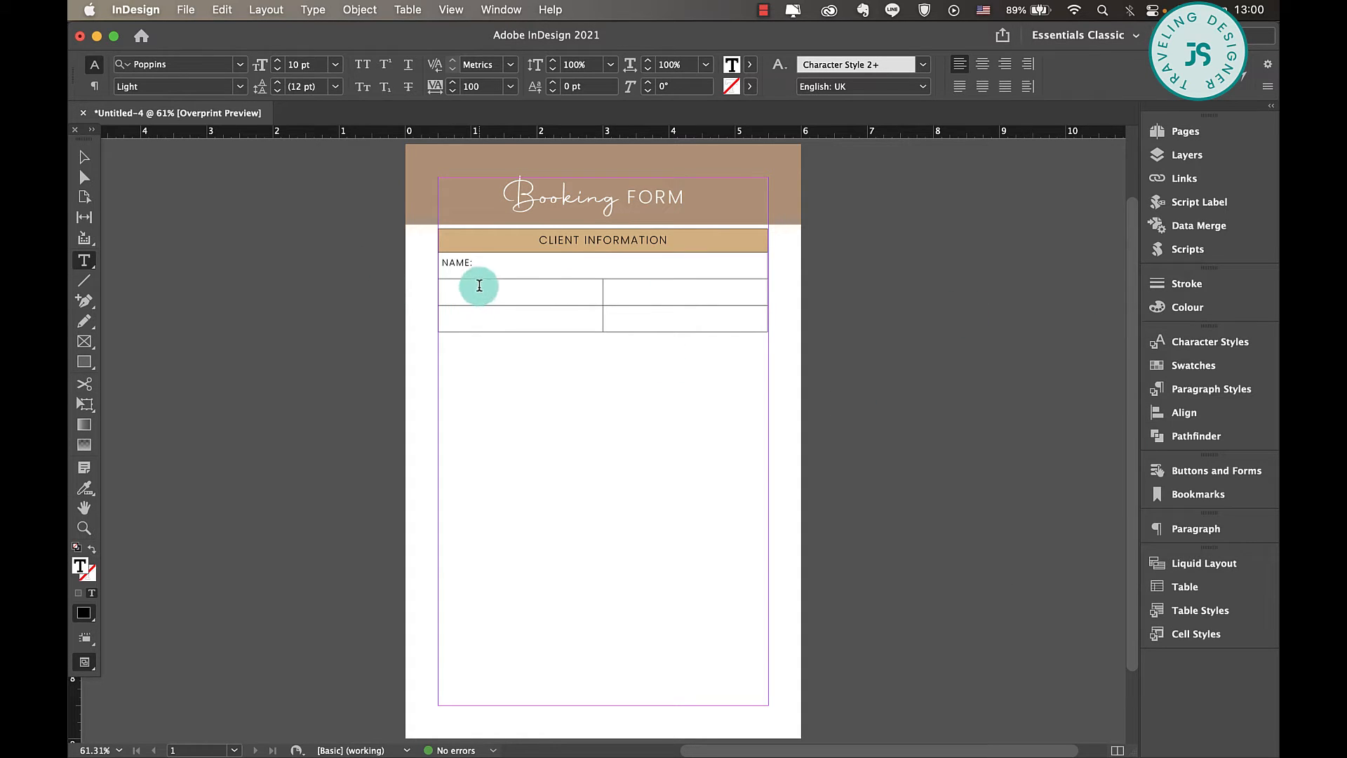
{"action": "left_click", "coordinate": [646, 287]}
{"action": "type", "text": "PHONE:"}
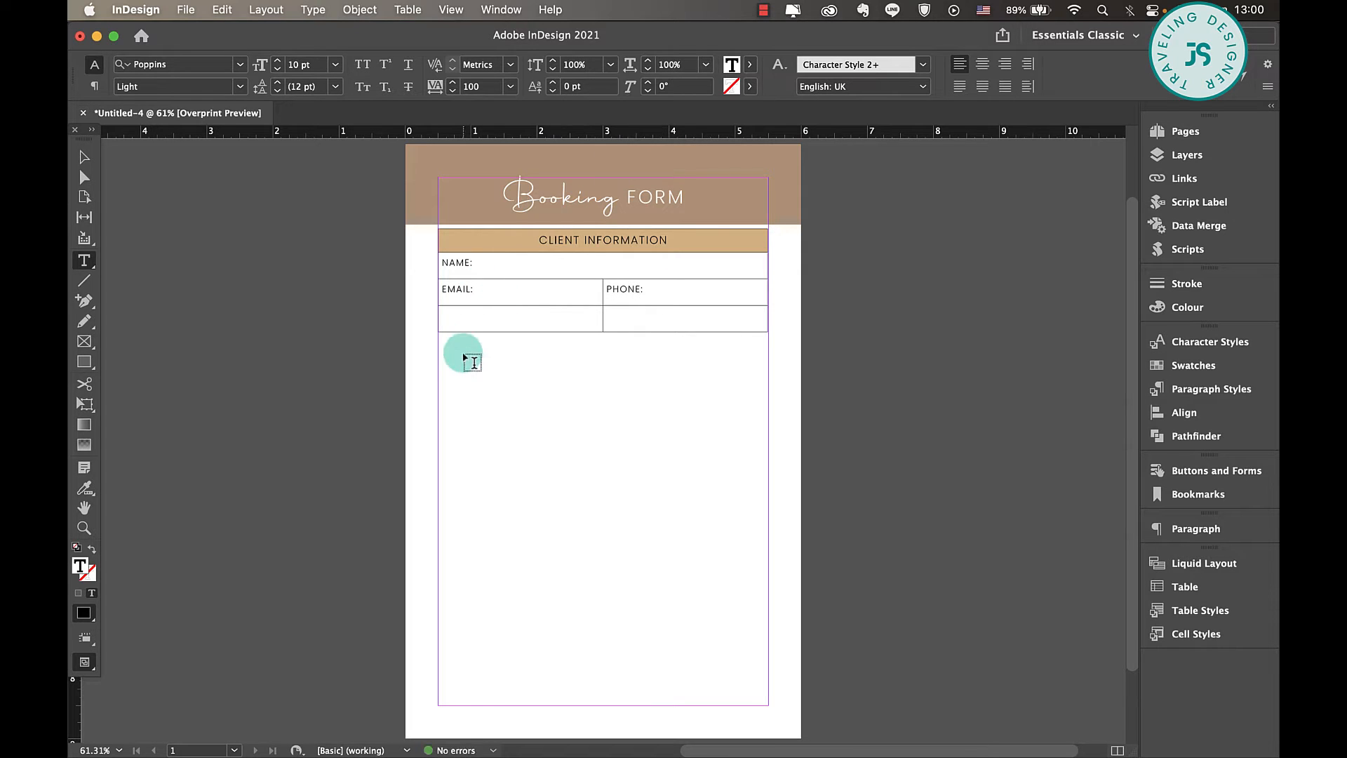
{"action": "left_click", "coordinate": [462, 320]}
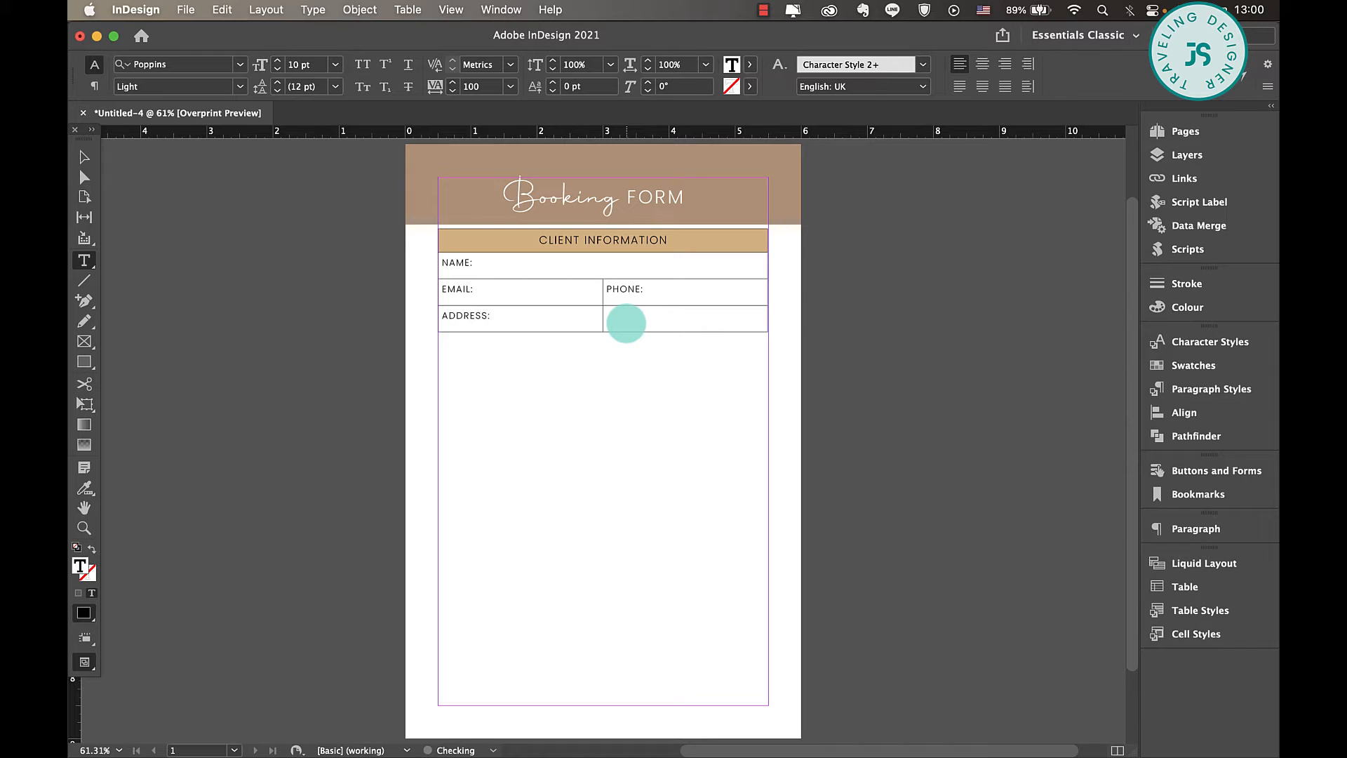
- Merge the two cells of the ADDRESS row and fit the table's frame to its content
{"action": "left_click", "coordinate": [84, 157]}
{"action": "left_click", "coordinate": [675, 237]}
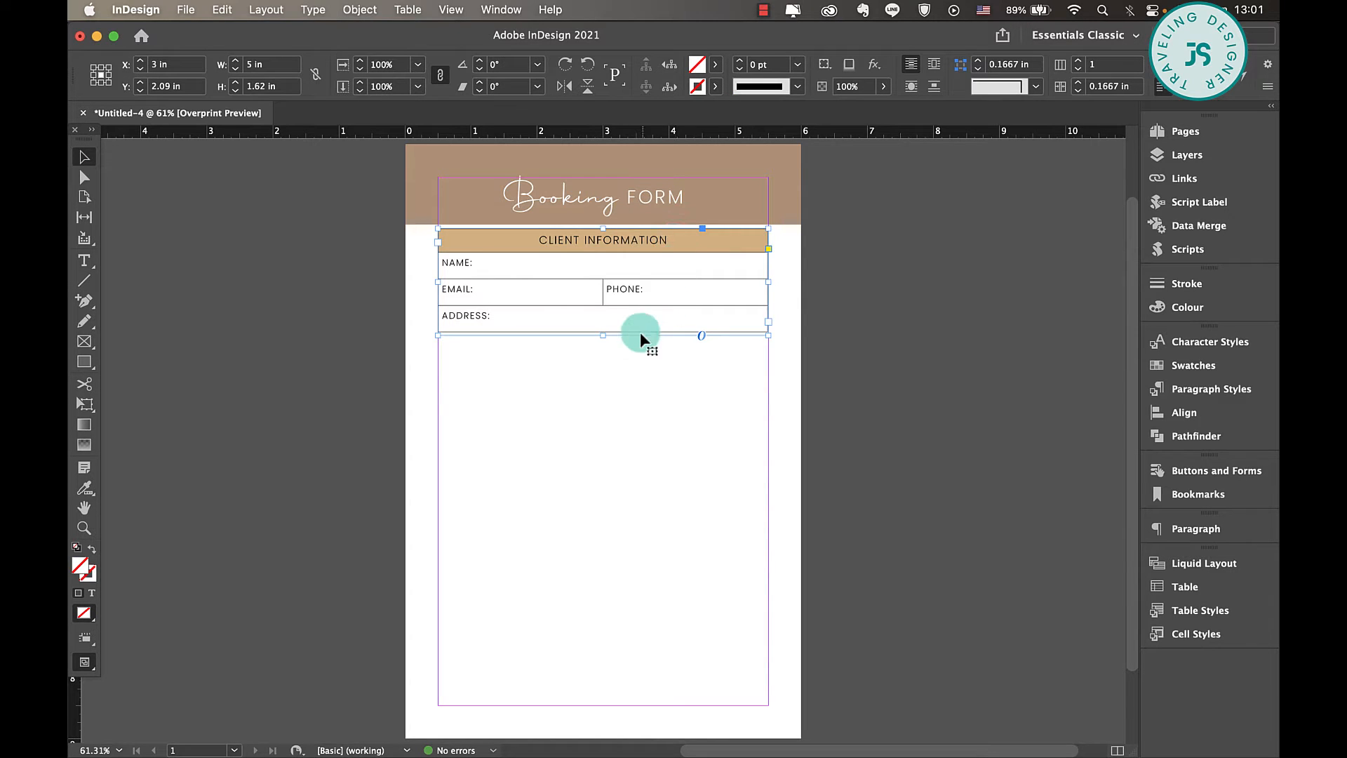
{"action": "double_click", "coordinate": [604, 336]}
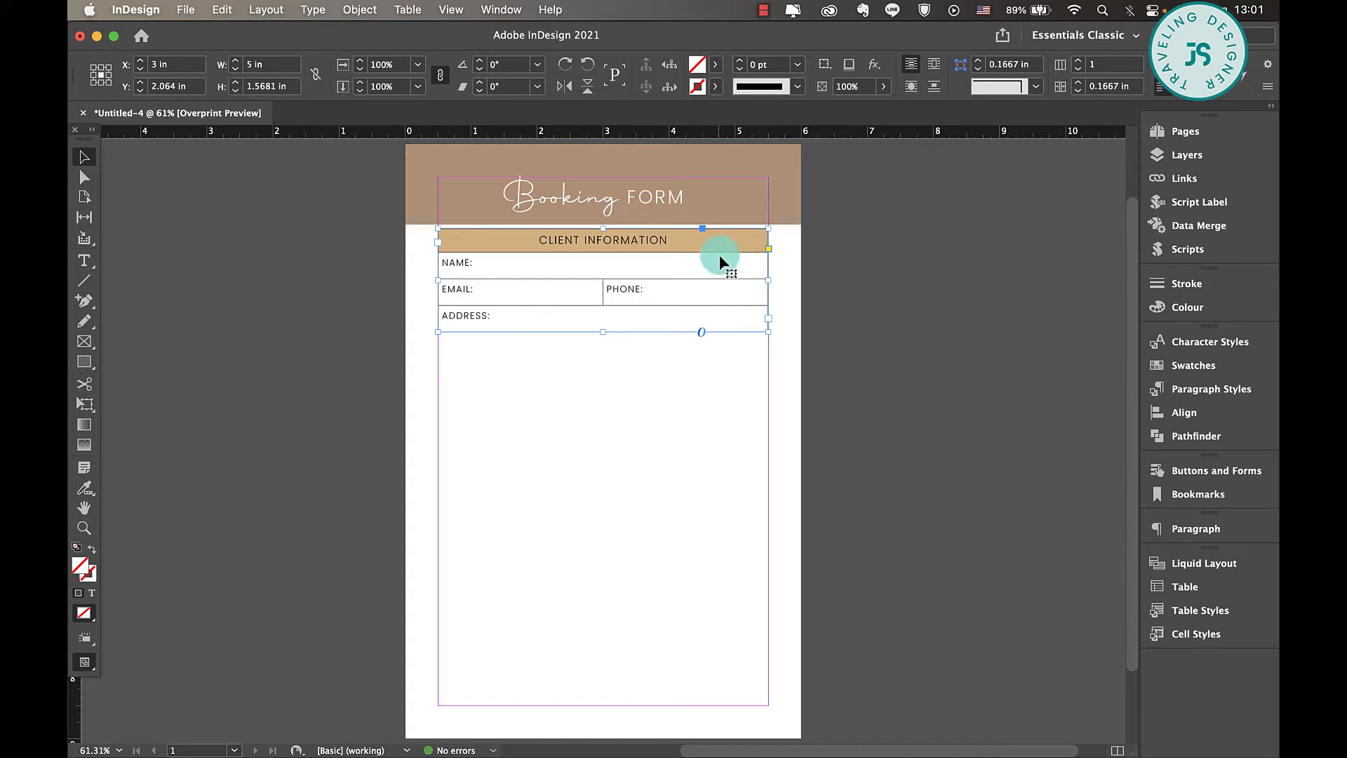
- Duplicate the client table directly beneath the original and change the copy's heading to EVENT INFORMATION
{"action": "left_click_drag", "start_coordinate": [713, 244], "coordinate": [715, 355]}
{"action": "double_click", "coordinate": [559, 349]}
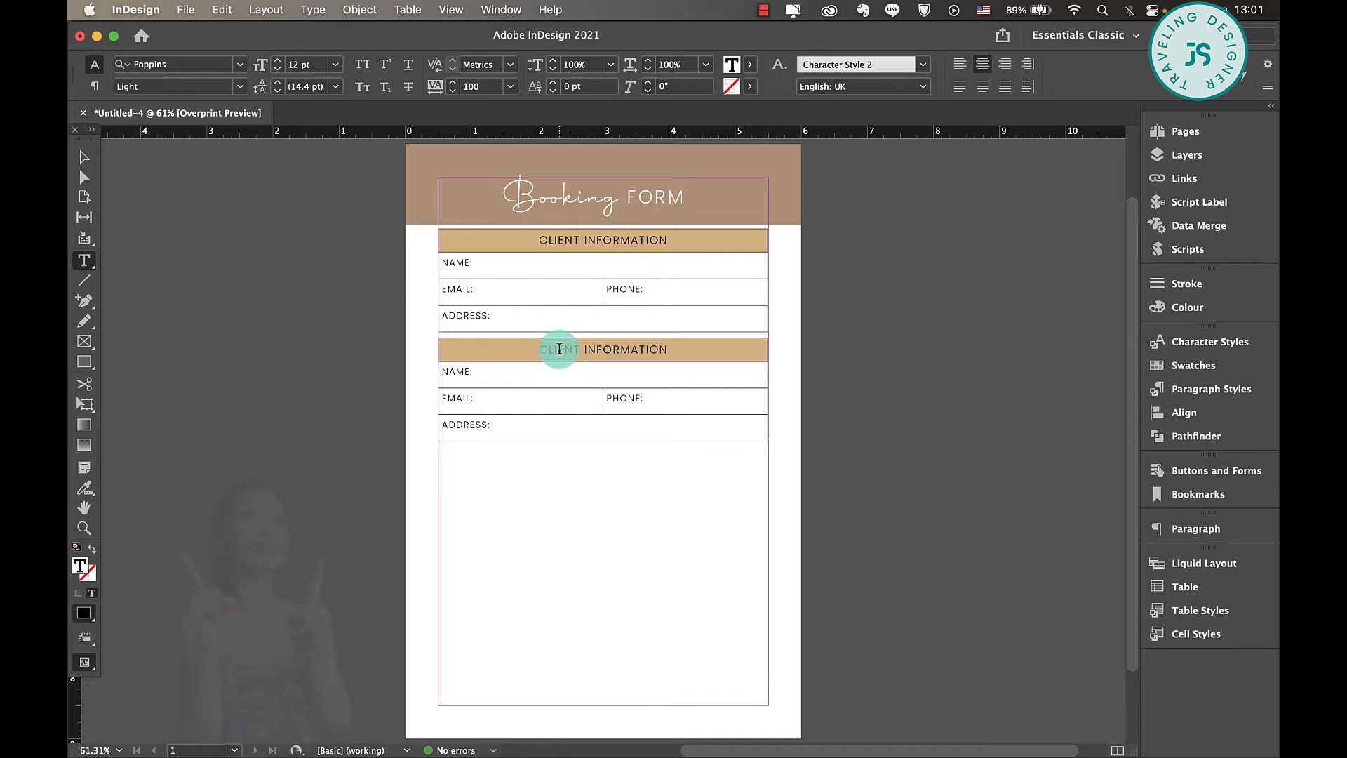
{"action": "key", "text": "BackSpace"}
{"action": "type", "text": "E"}
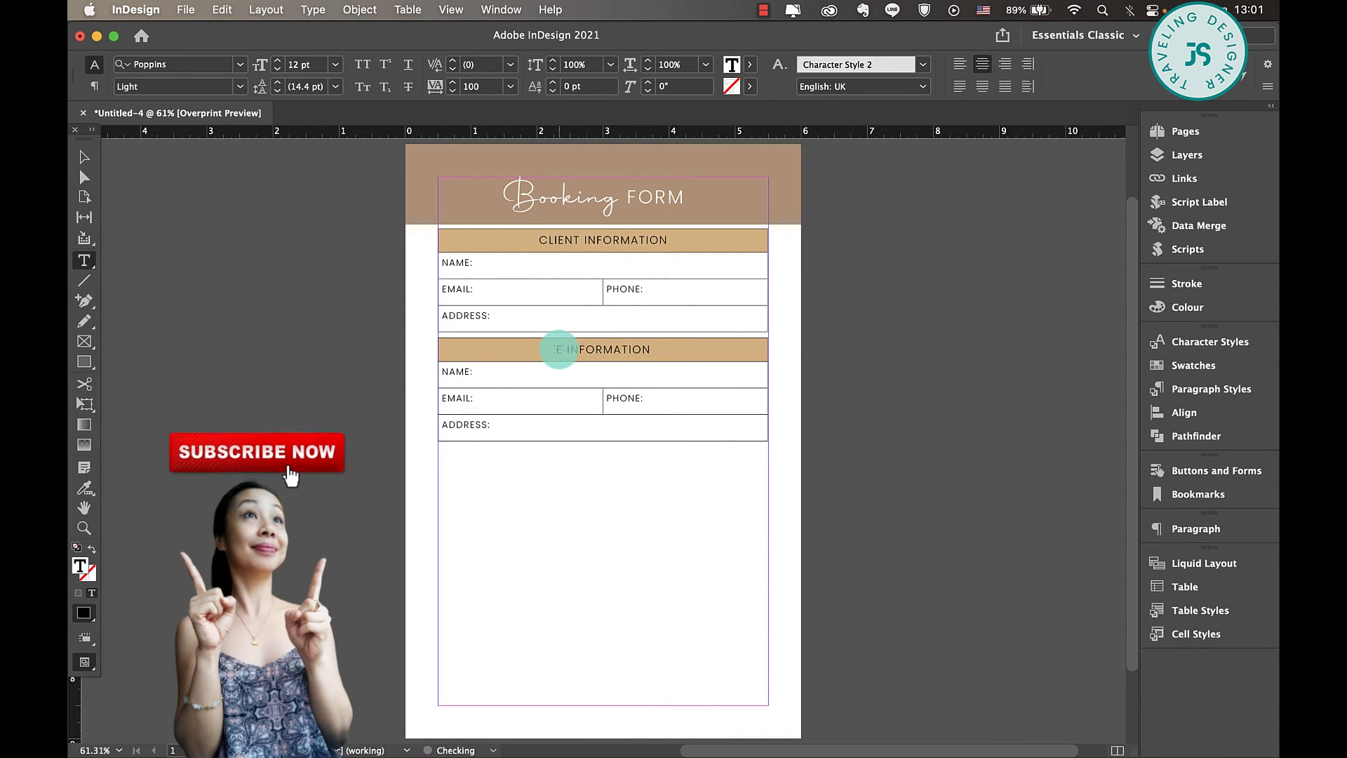
{"action": "type", "text": "VENT"}
{"action": "left_click", "coordinate": [84, 158]}
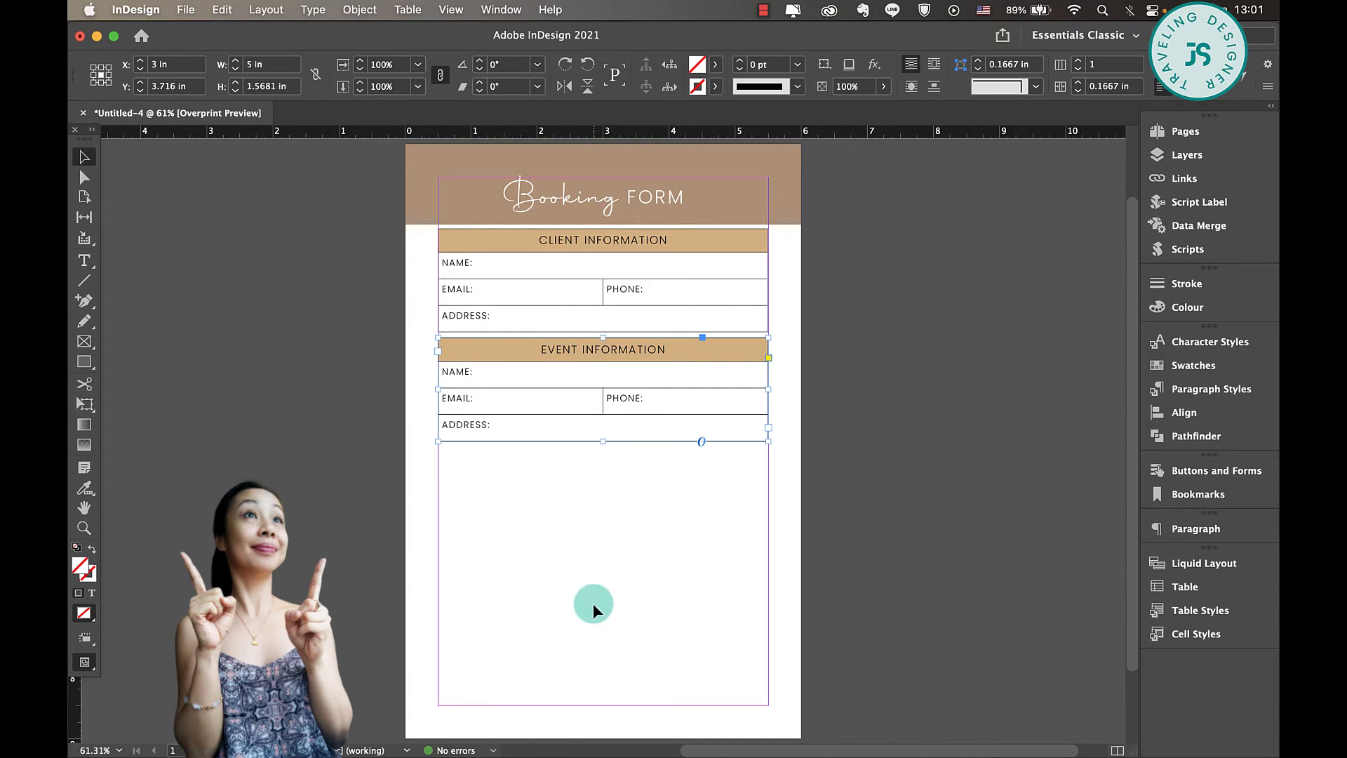
- Relabel the event table's fields as EVENT NAME: in the second row, and TYPE: and DATE: in the third
{"action": "left_click", "coordinate": [686, 462]}
{"action": "double_click", "coordinate": [469, 376]}
{"action": "triple_click", "coordinate": [465, 376]}
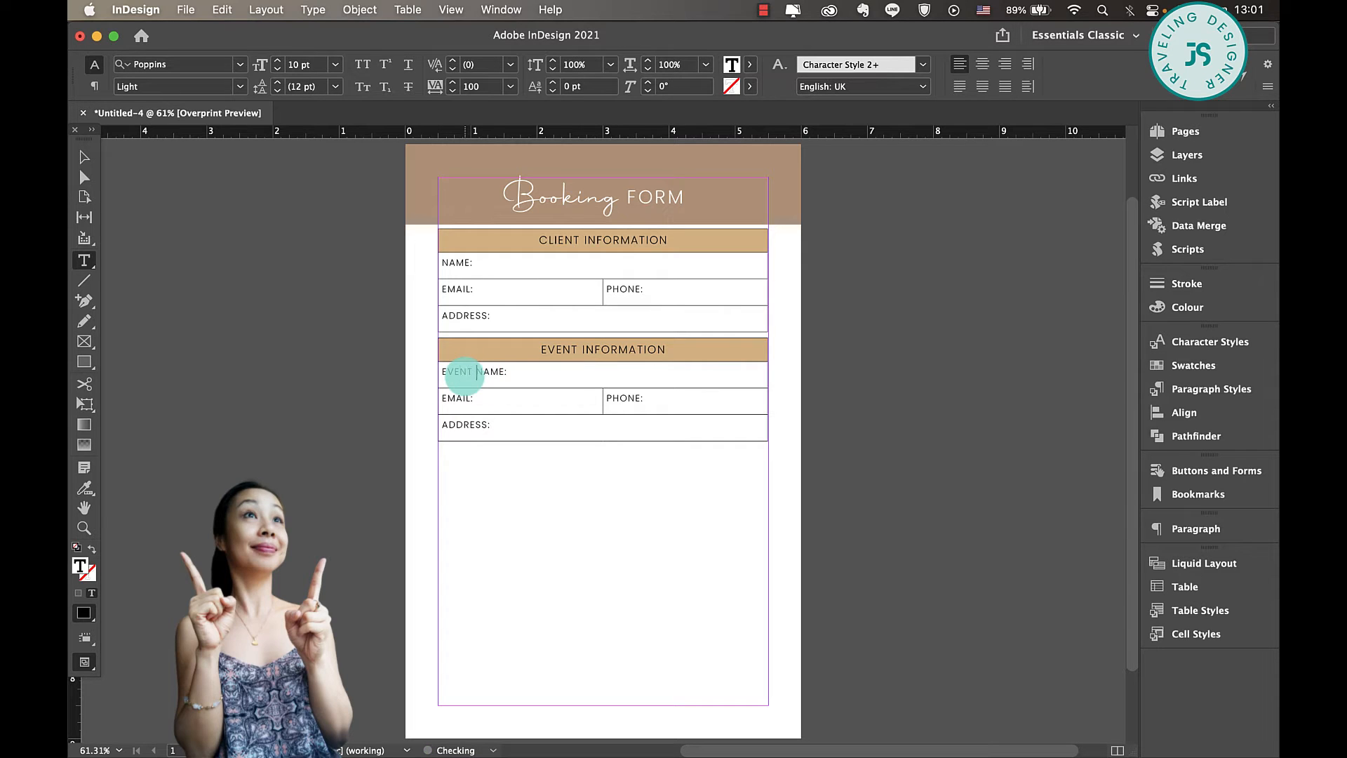
{"action": "triple_click", "coordinate": [572, 401]}
{"action": "type", "text": "E:"}
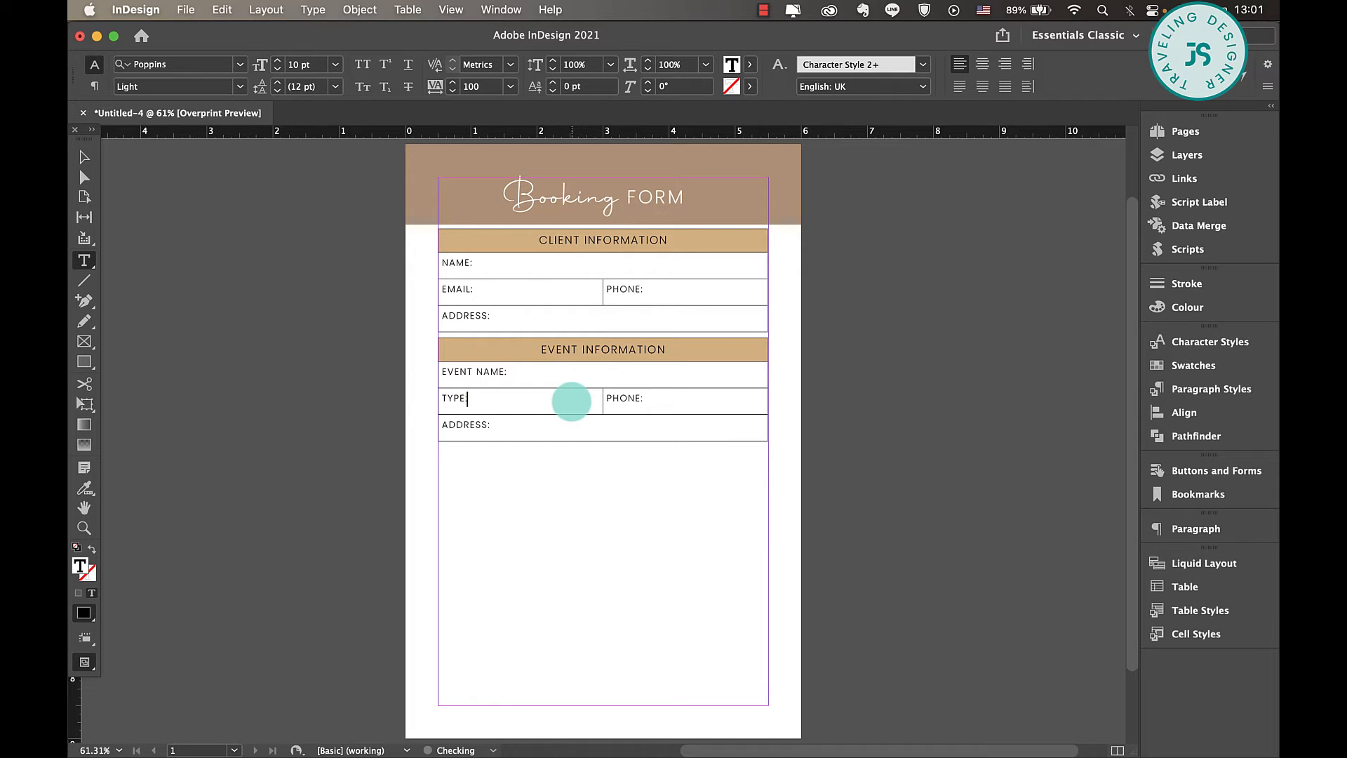
{"action": "triple_click", "coordinate": [634, 398]}
{"action": "type", "text": "DATEL"}
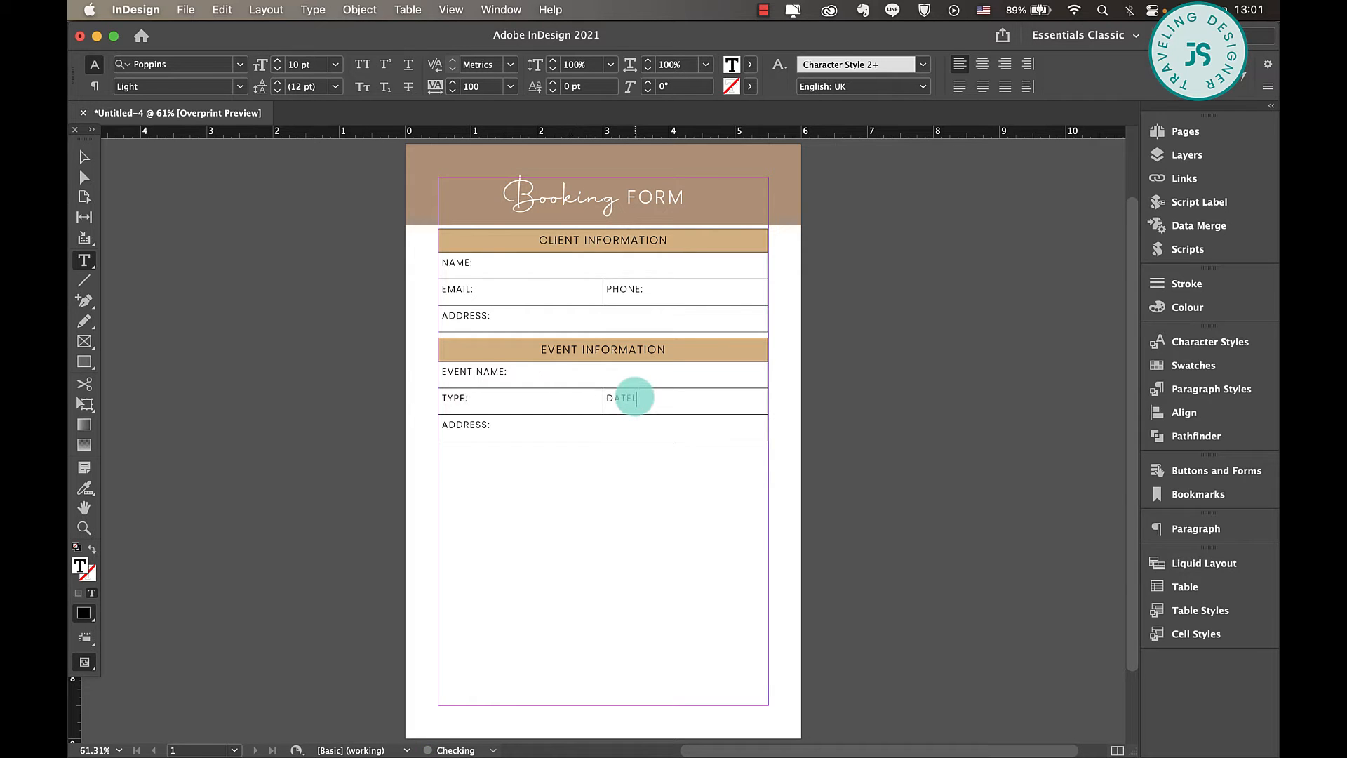
{"action": "key", "text": "BackSpace"}
{"action": "type", "text": ":"}
- Insert one row below the TYPE and DATE row of the event table
{"action": "left_click_drag", "start_coordinate": [603, 446], "coordinate": [604, 469]}
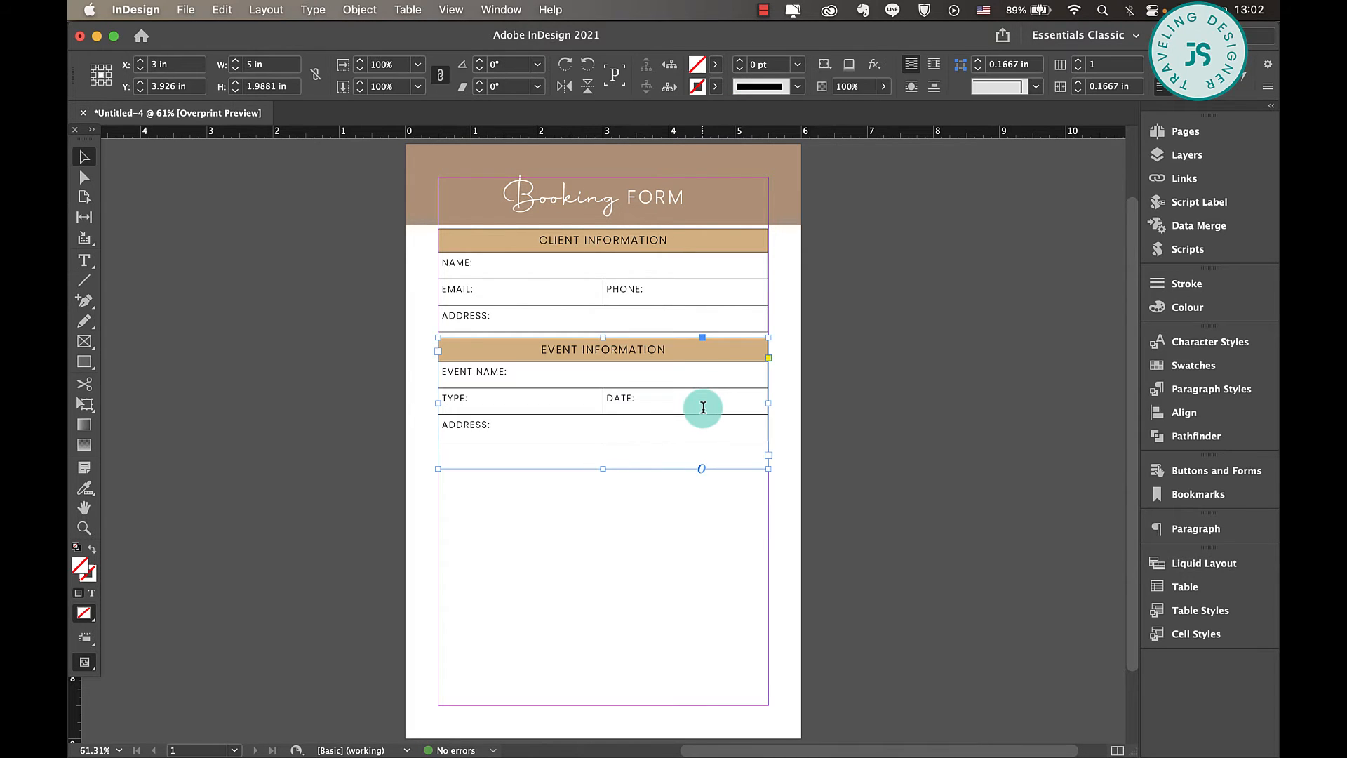
{"action": "triple_click", "coordinate": [703, 406]}
{"action": "key", "text": "super+9"}
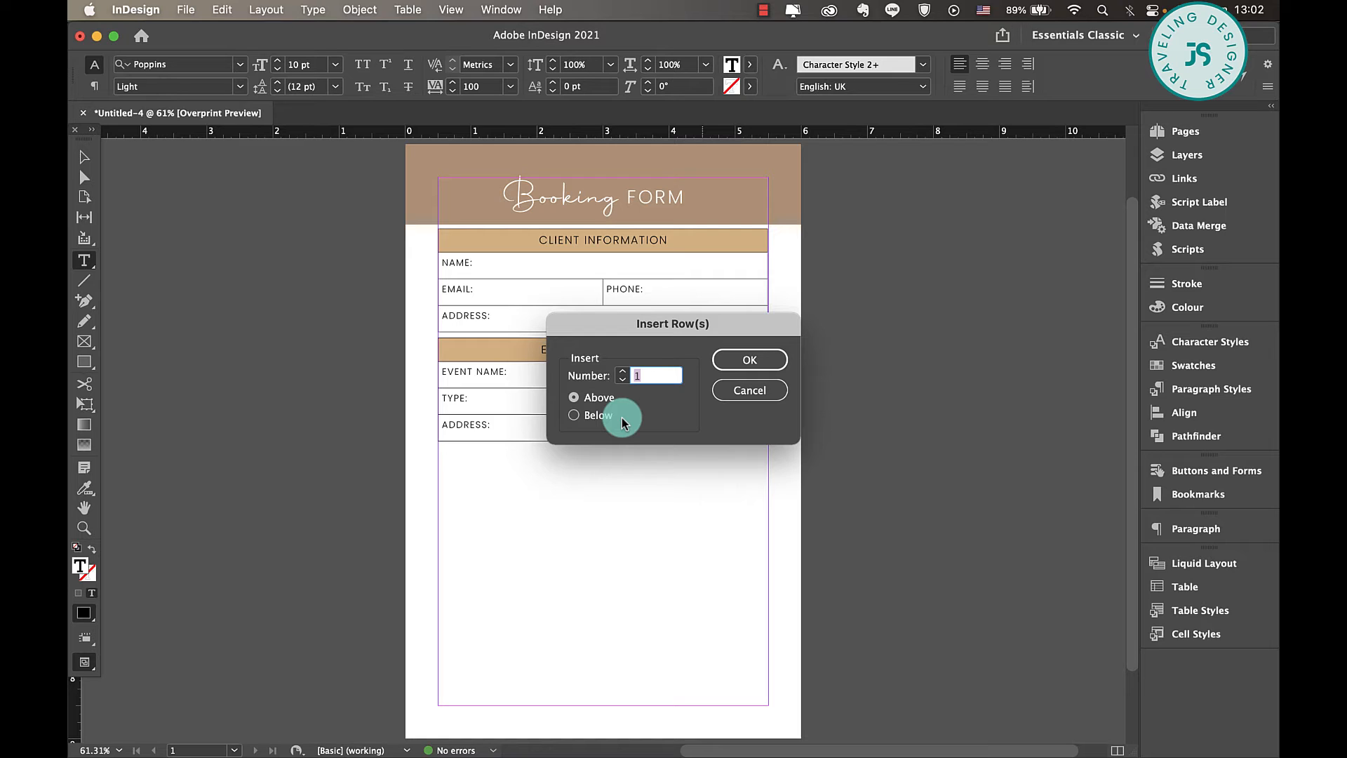
{"action": "left_click", "coordinate": [593, 415]}
{"action": "left_click", "coordinate": [750, 360]}
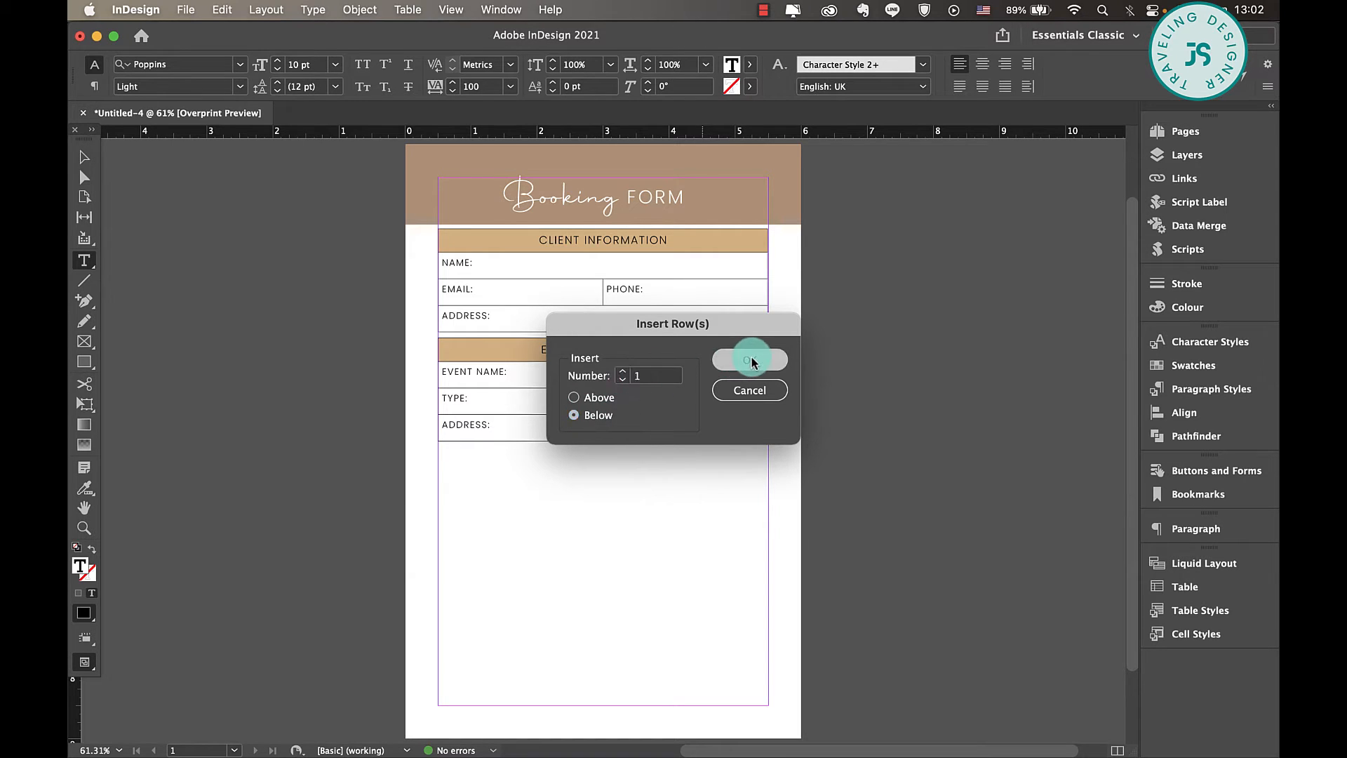
- Enter APPOINTMENT HOUR: and STARTING HOUR: in the two cells of the new event table row
{"action": "left_click", "coordinate": [493, 430]}
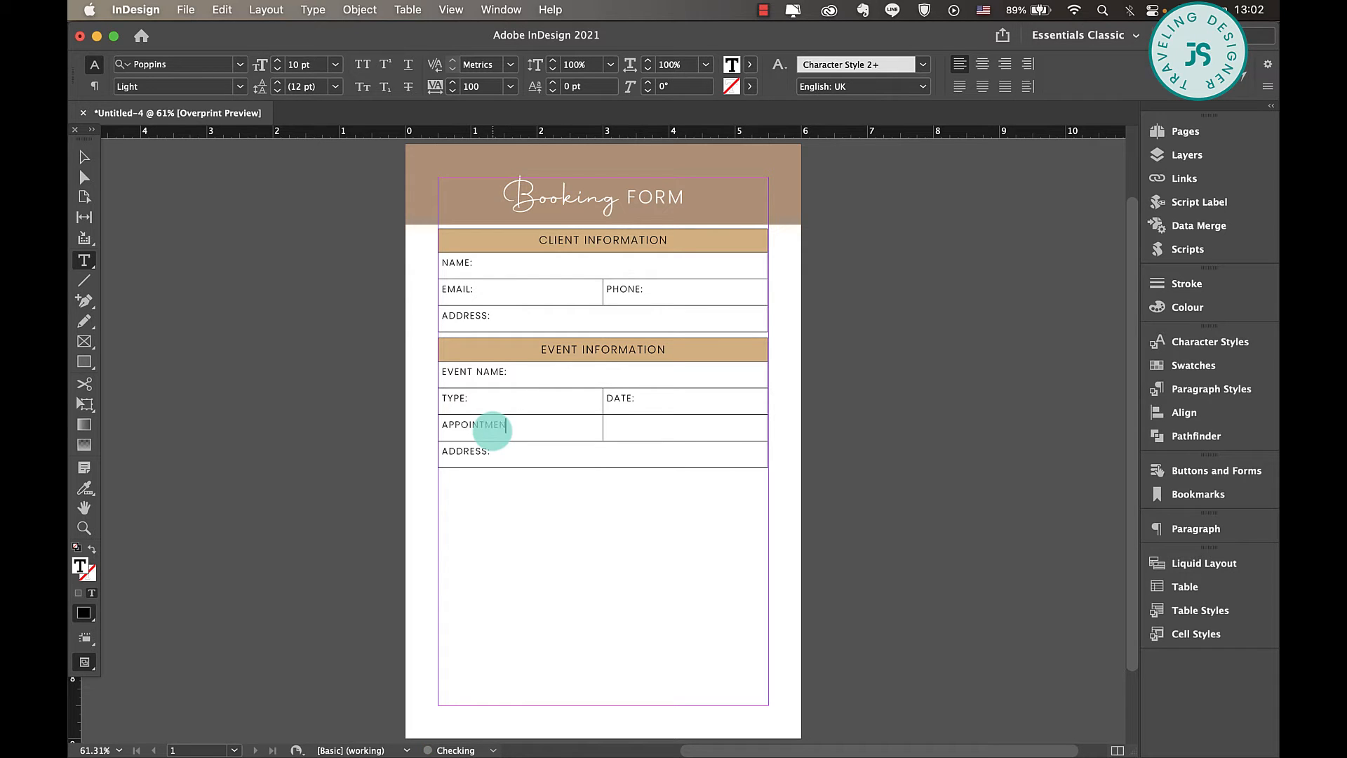
{"action": "type", "text": "APPOINTMENT HOUR:"}
{"action": "left_click", "coordinate": [640, 433]}
{"action": "type", "text": "S"}
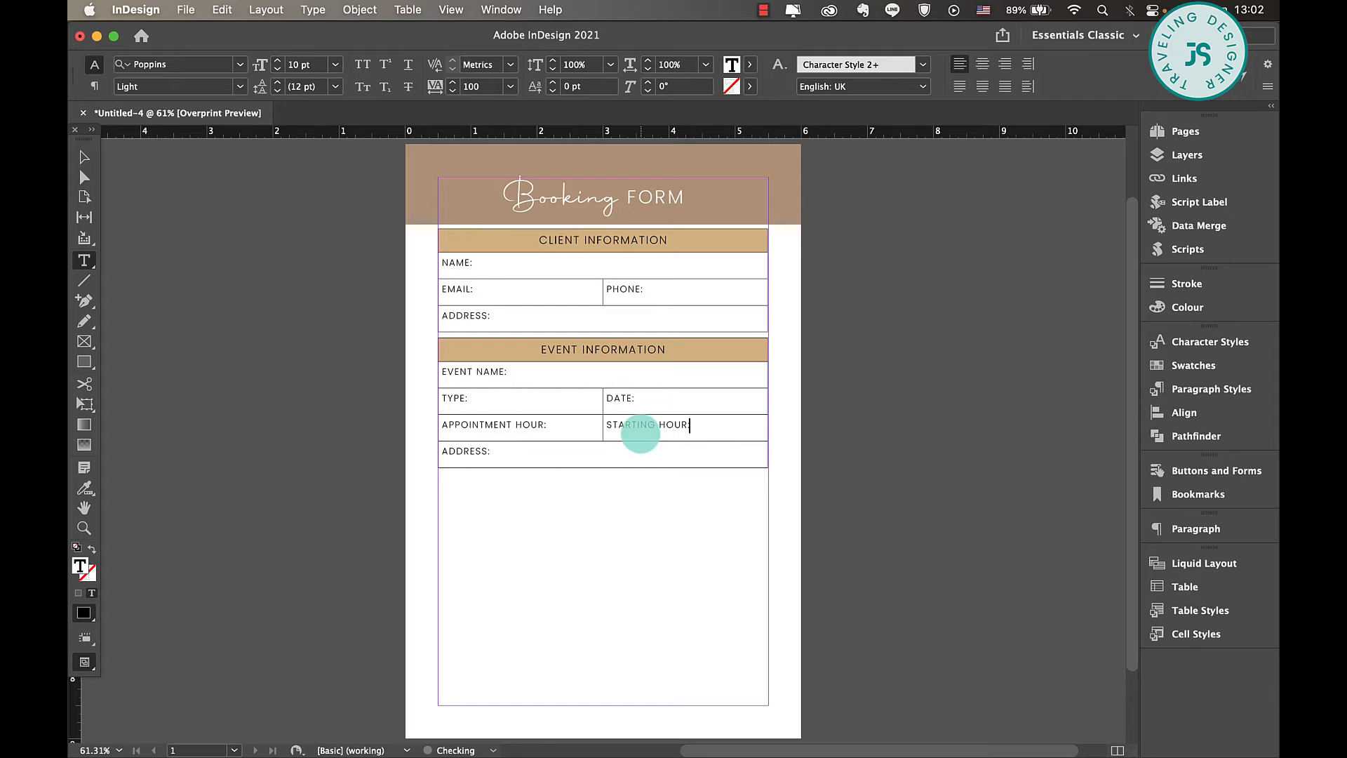
{"action": "type", "text": "TARTING HOUR:"}
- Slightly reduce the text size of all cells beneath the EVENT INFORMATION heading
{"action": "left_click_drag", "start_coordinate": [444, 373], "coordinate": [667, 466]}
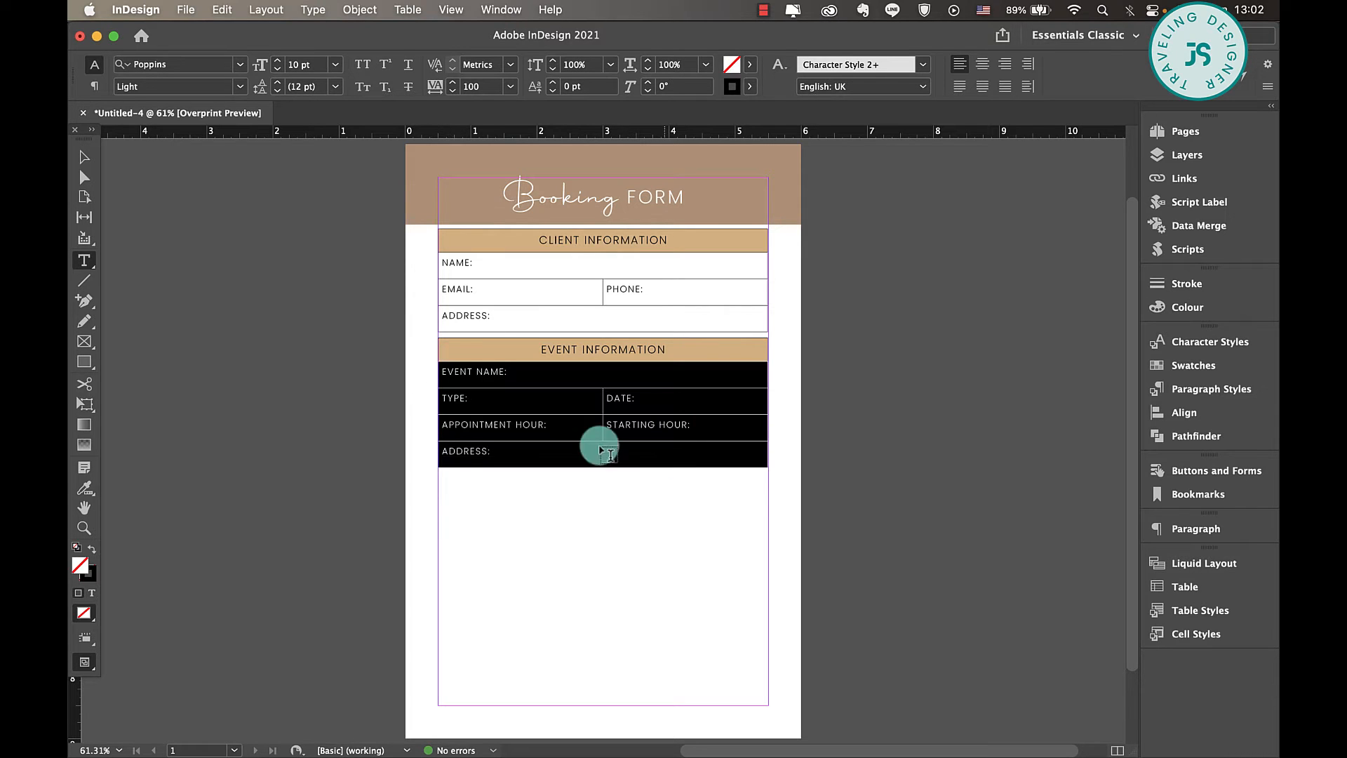
{"action": "left_click", "coordinate": [250, 69]}
{"action": "left_click", "coordinate": [85, 156]}
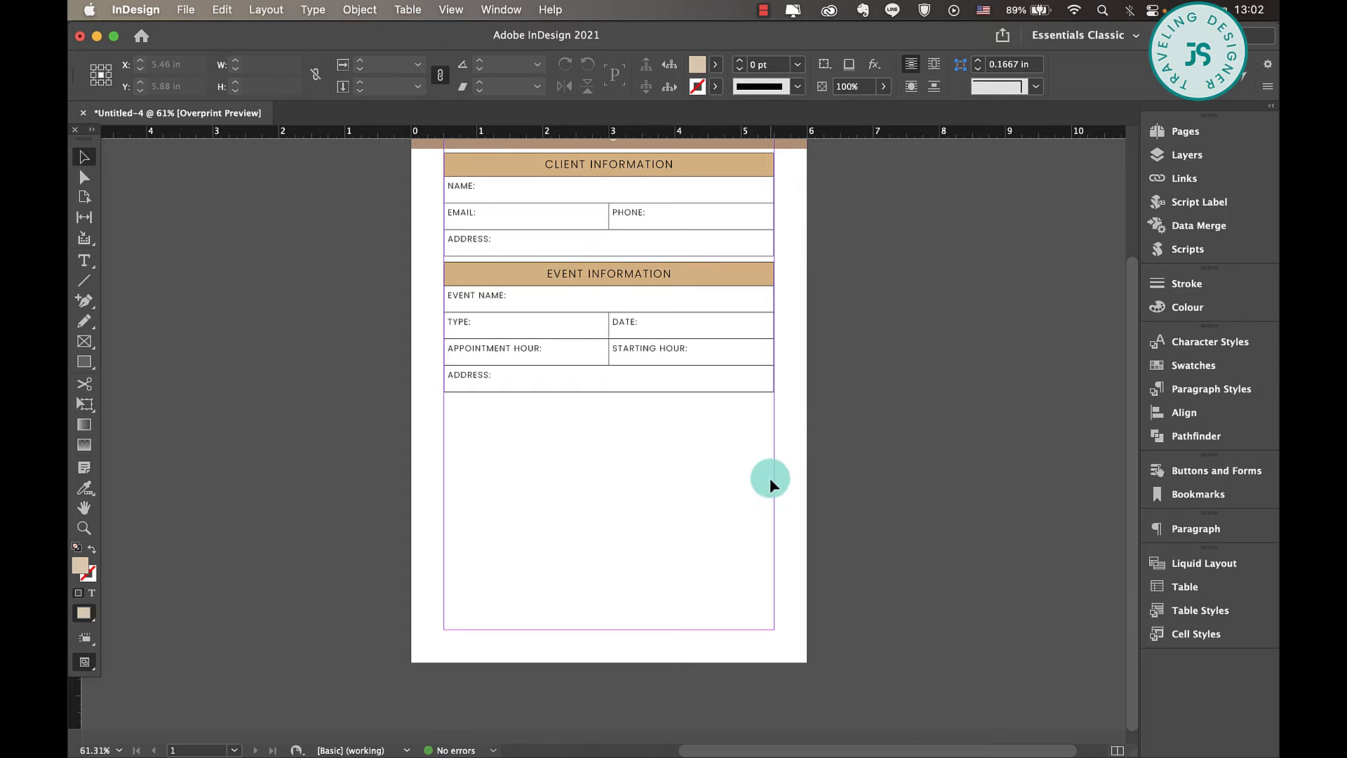
- Create a table with 6 body rows and 4 columns beneath the event table and apply Character Style 2 to its cells
{"action": "scroll", "coordinate": [769, 477], "scroll_direction": "down", "scroll_amount": 1}
{"action": "left_click", "coordinate": [405, 9]}
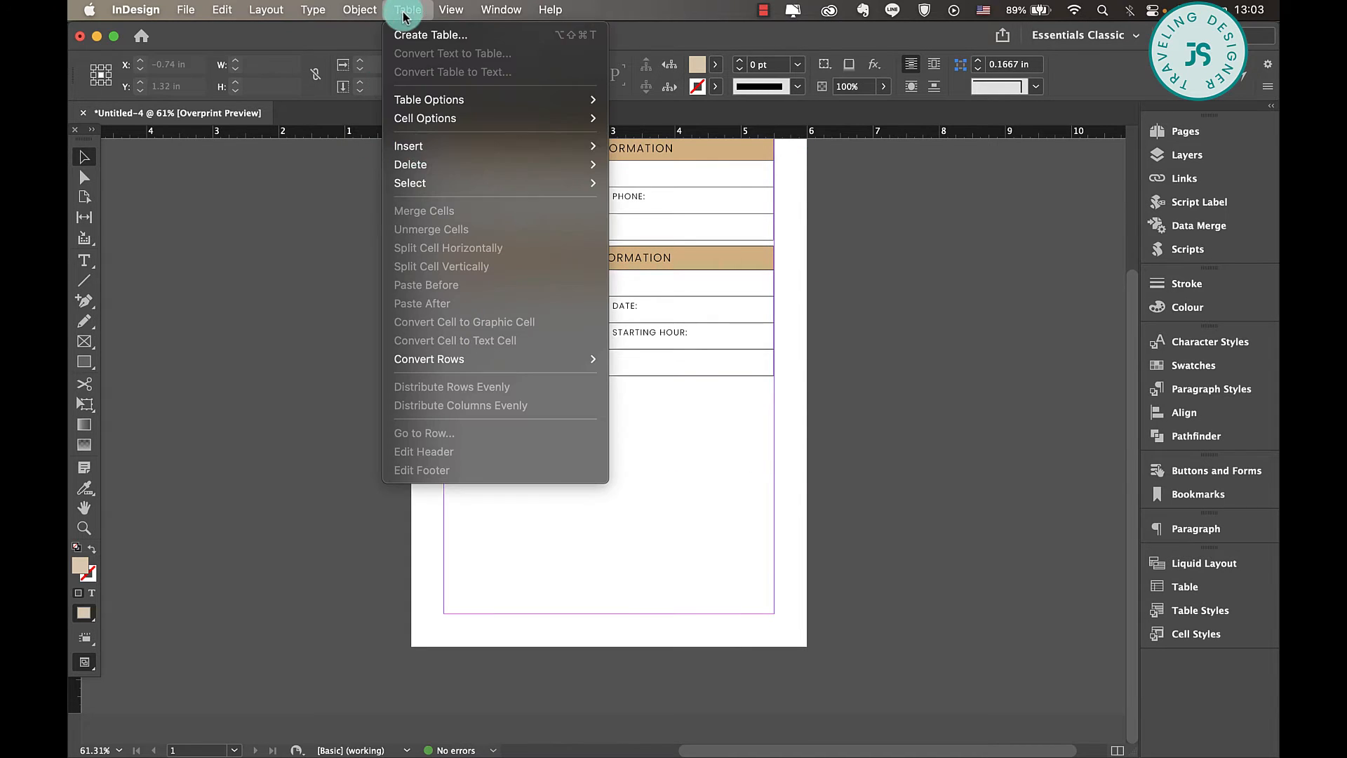
{"action": "left_click", "coordinate": [491, 35]}
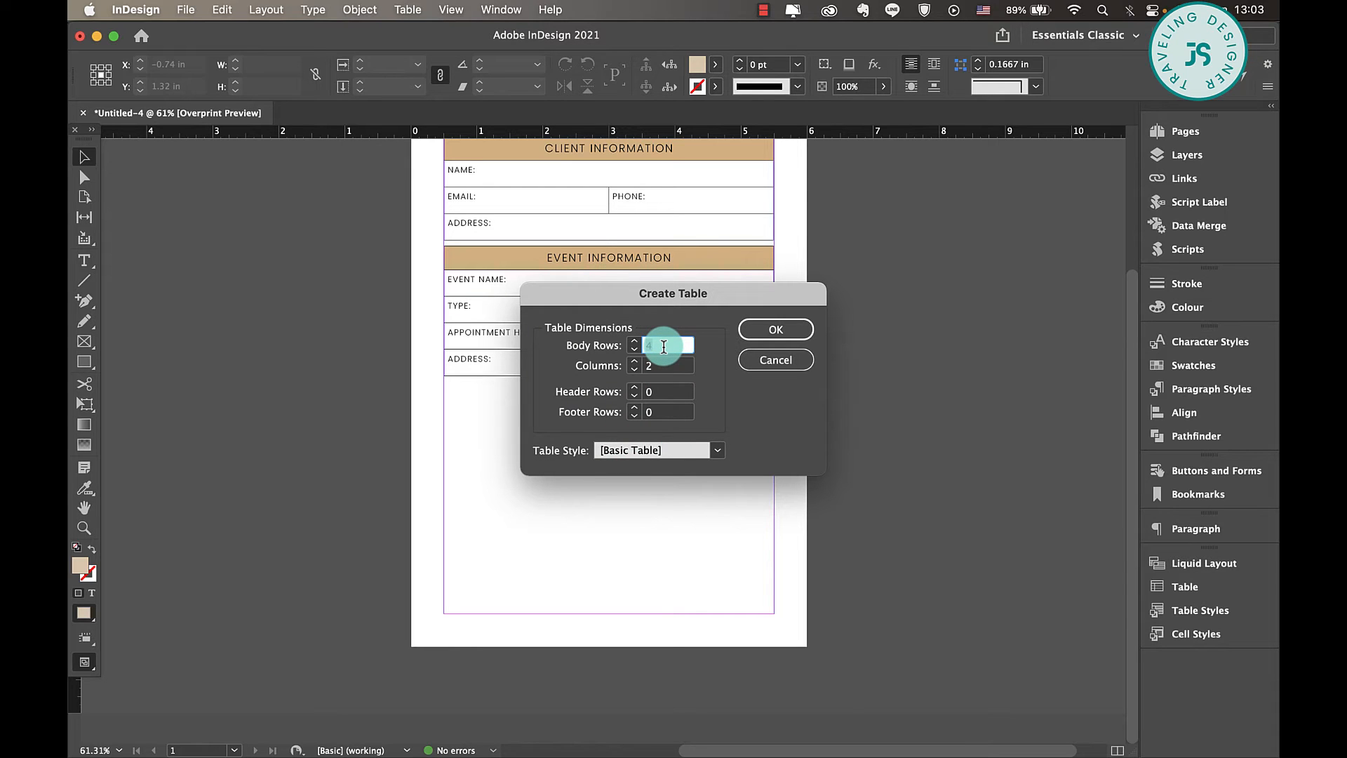
{"action": "type", "text": "6"}
{"action": "left_click", "coordinate": [663, 366]}
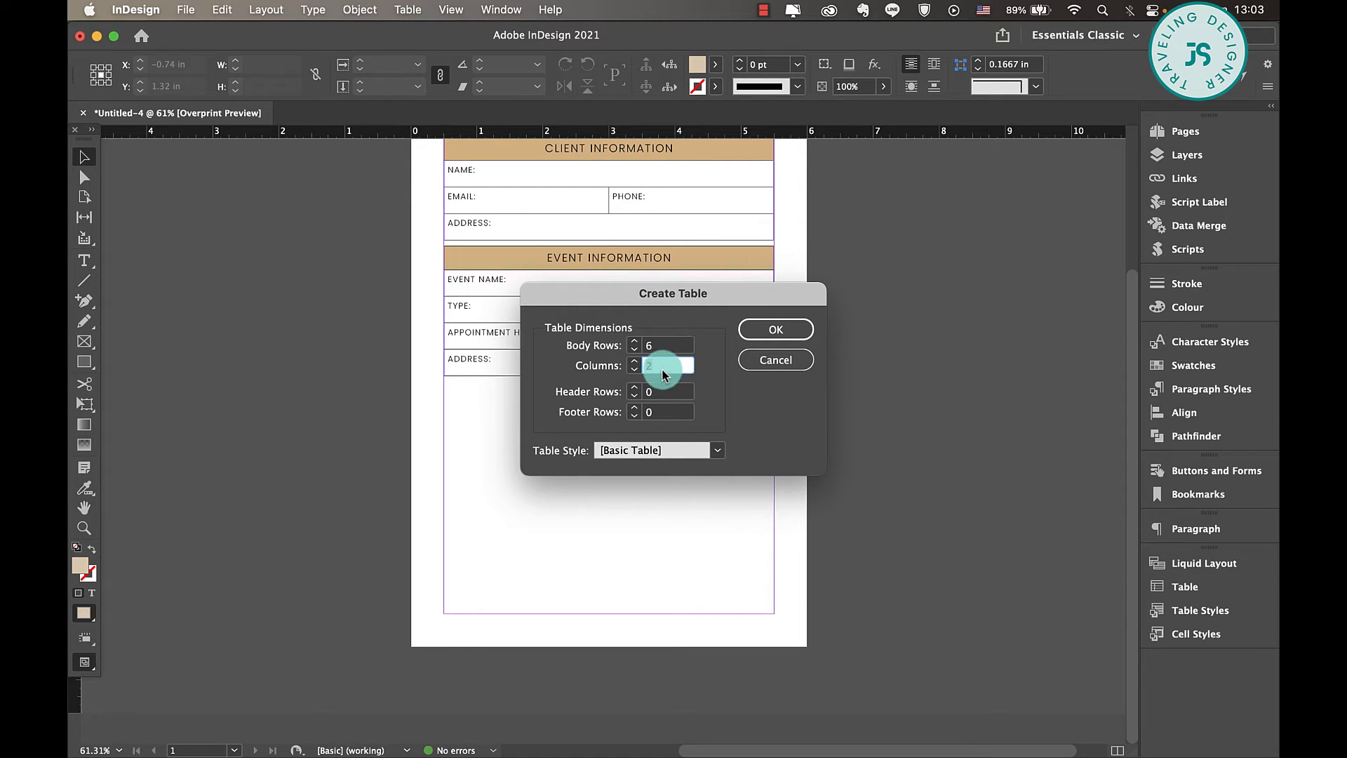
{"action": "type", "text": "4"}
{"action": "left_click", "coordinate": [776, 333]}
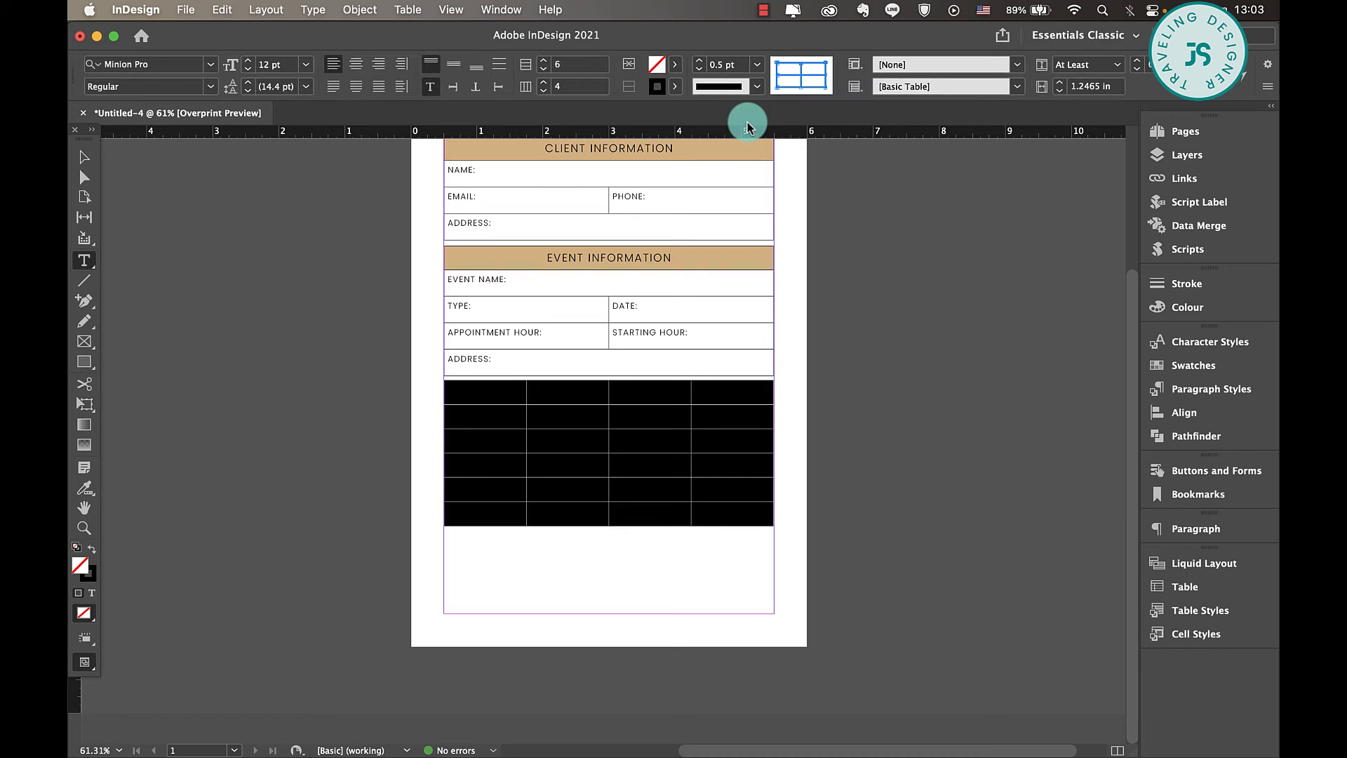
{"action": "left_click", "coordinate": [1211, 341]}
{"action": "left_click", "coordinate": [996, 412]}
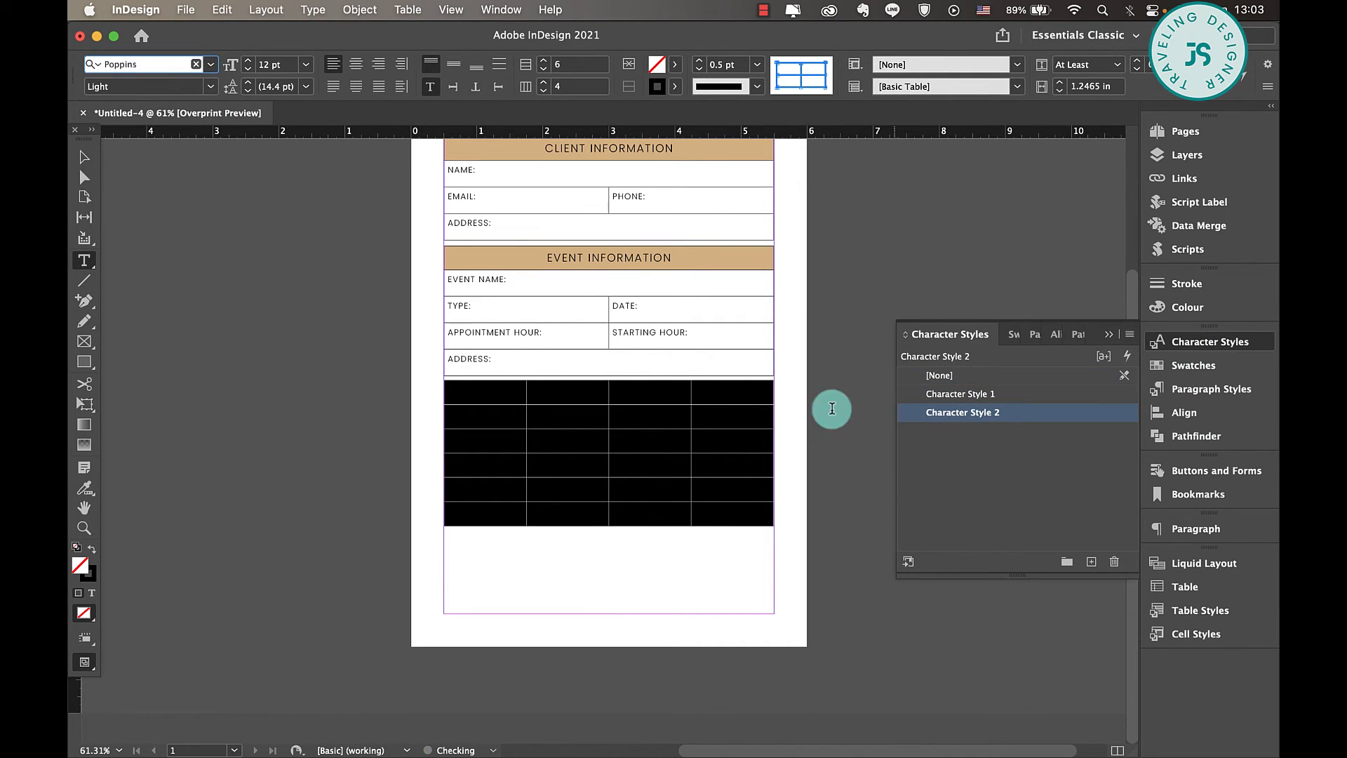
- Fill the new table's first row with the tan BrownTan swatch used for the other headings, and enter centred headings PERSON and SERVICES
{"action": "left_click", "coordinate": [550, 418]}
{"action": "left_click", "coordinate": [675, 65]}
{"action": "scroll", "coordinate": [572, 225], "scroll_direction": "down", "scroll_amount": 2}
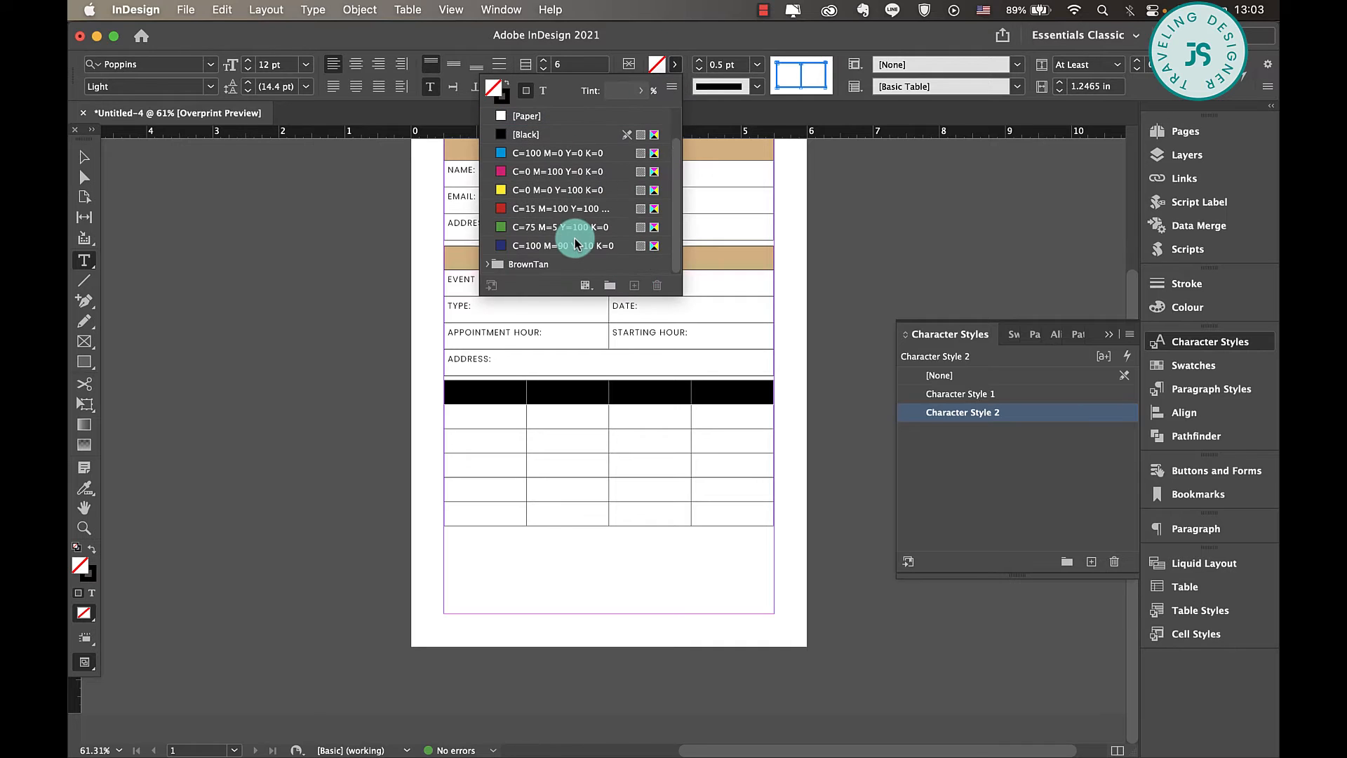
{"action": "left_click", "coordinate": [487, 265]}
{"action": "left_click", "coordinate": [550, 214]}
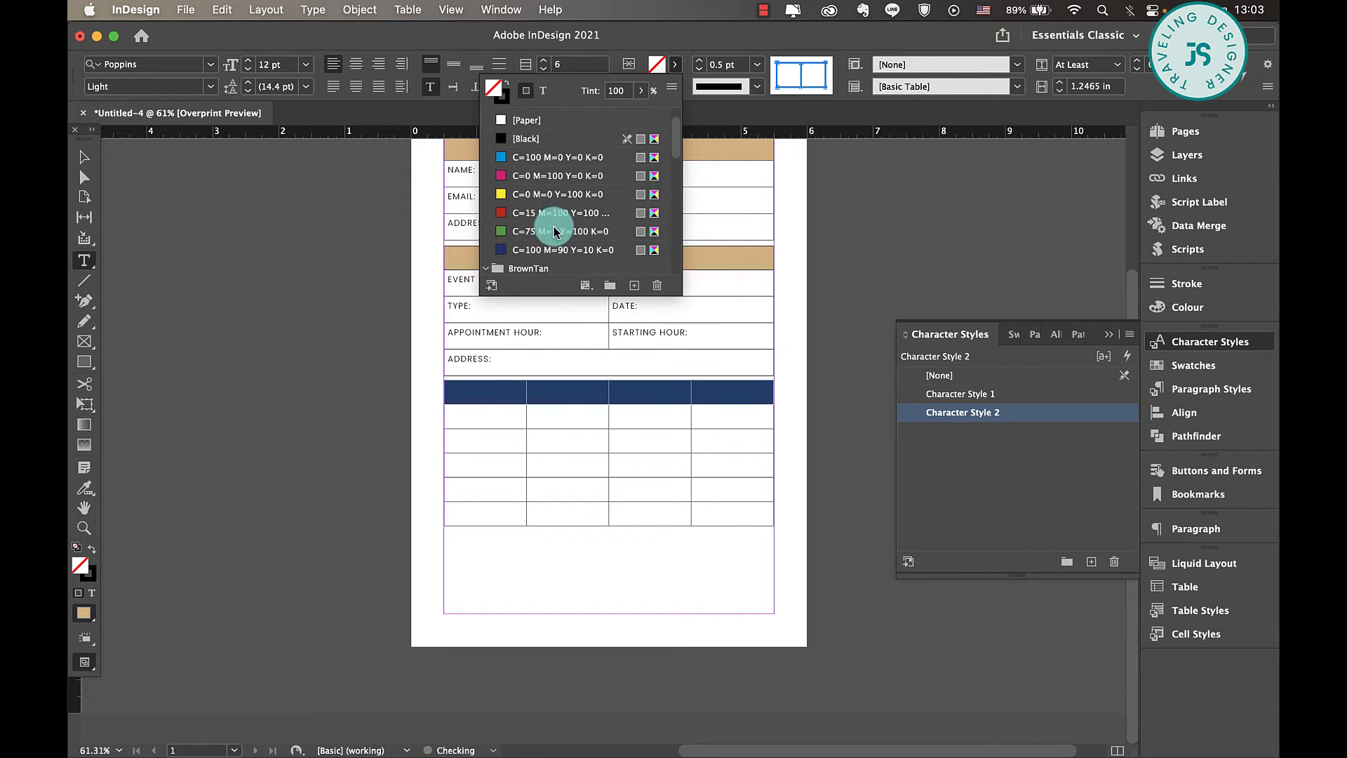
{"action": "left_click", "coordinate": [506, 401]}
{"action": "left_click", "coordinate": [488, 411]}
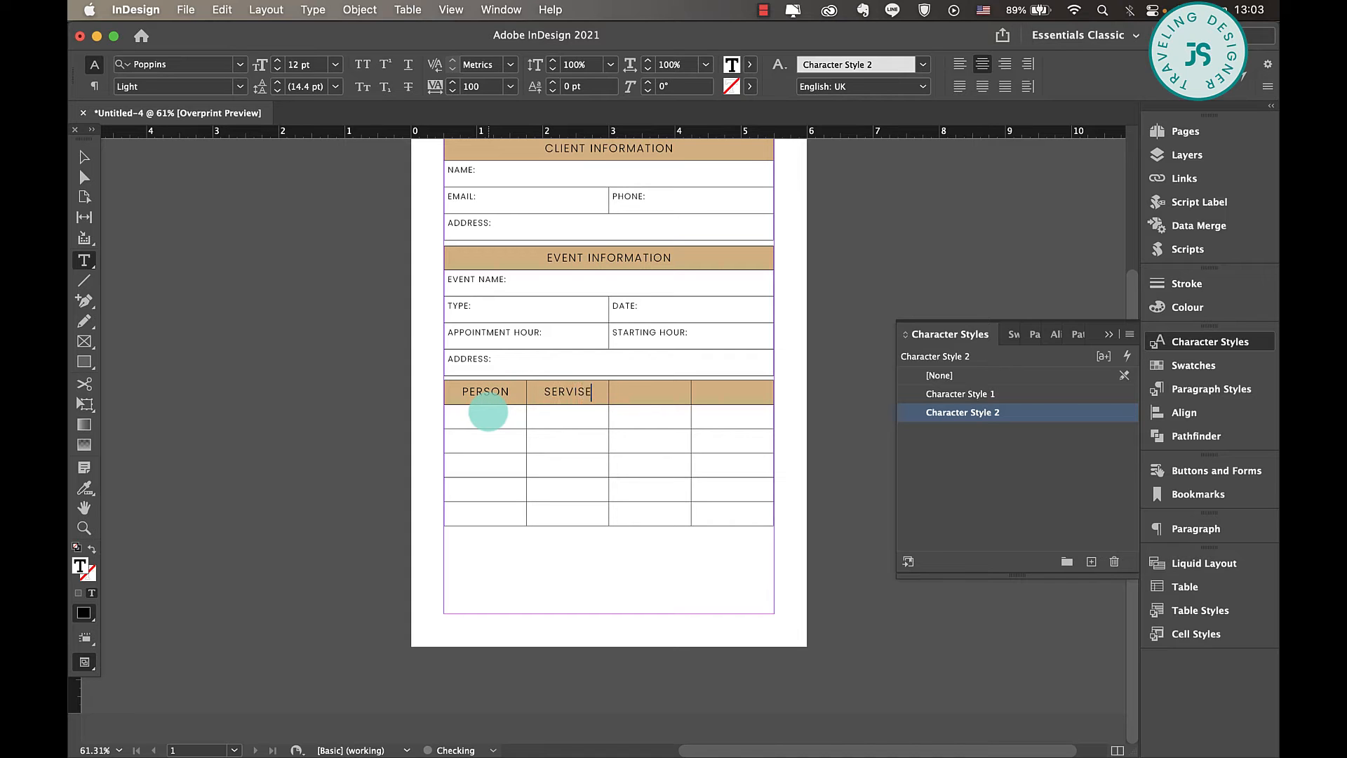
- Set the size of Character Style 2 to 9 pt, and complete the heading row with PRICE and TOTAL
{"action": "double_click", "coordinate": [1103, 414]}
{"action": "left_click", "coordinate": [452, 214]}
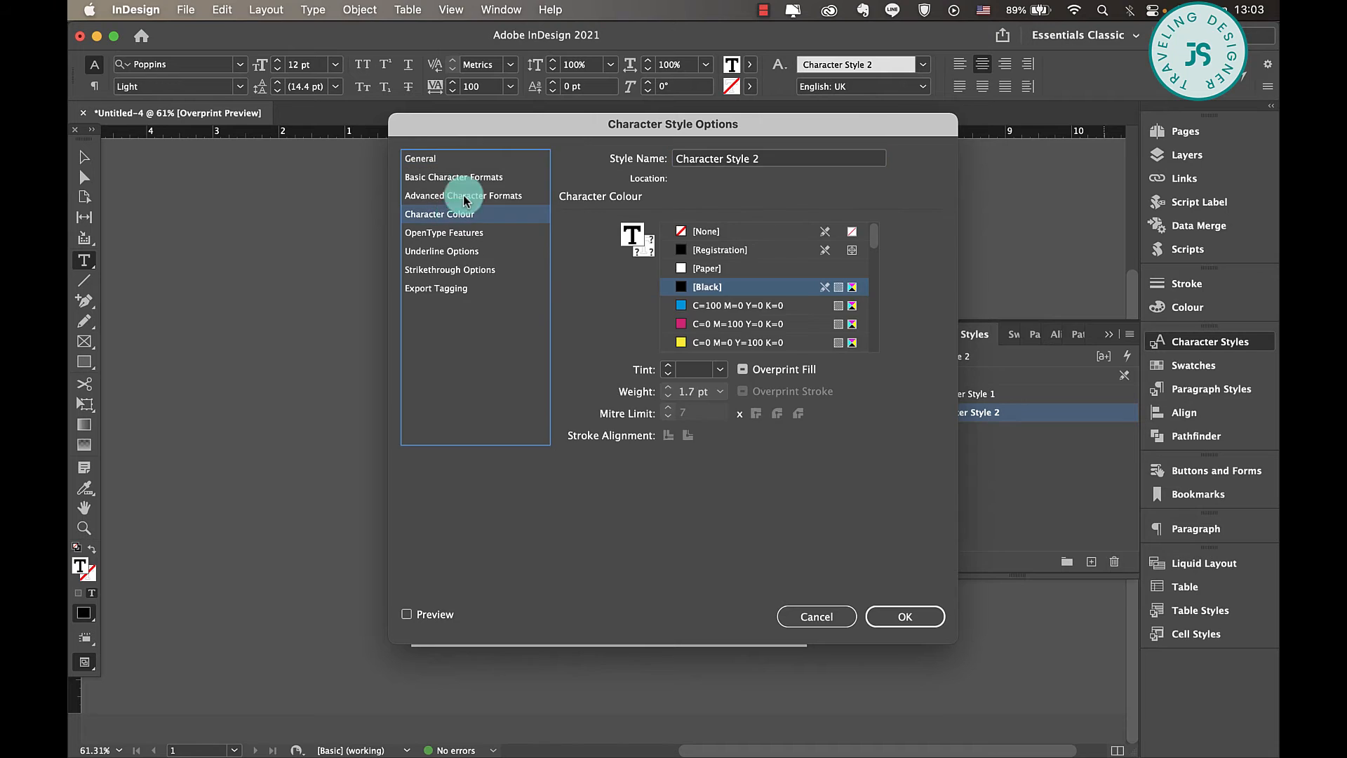
{"action": "left_click", "coordinate": [482, 177]}
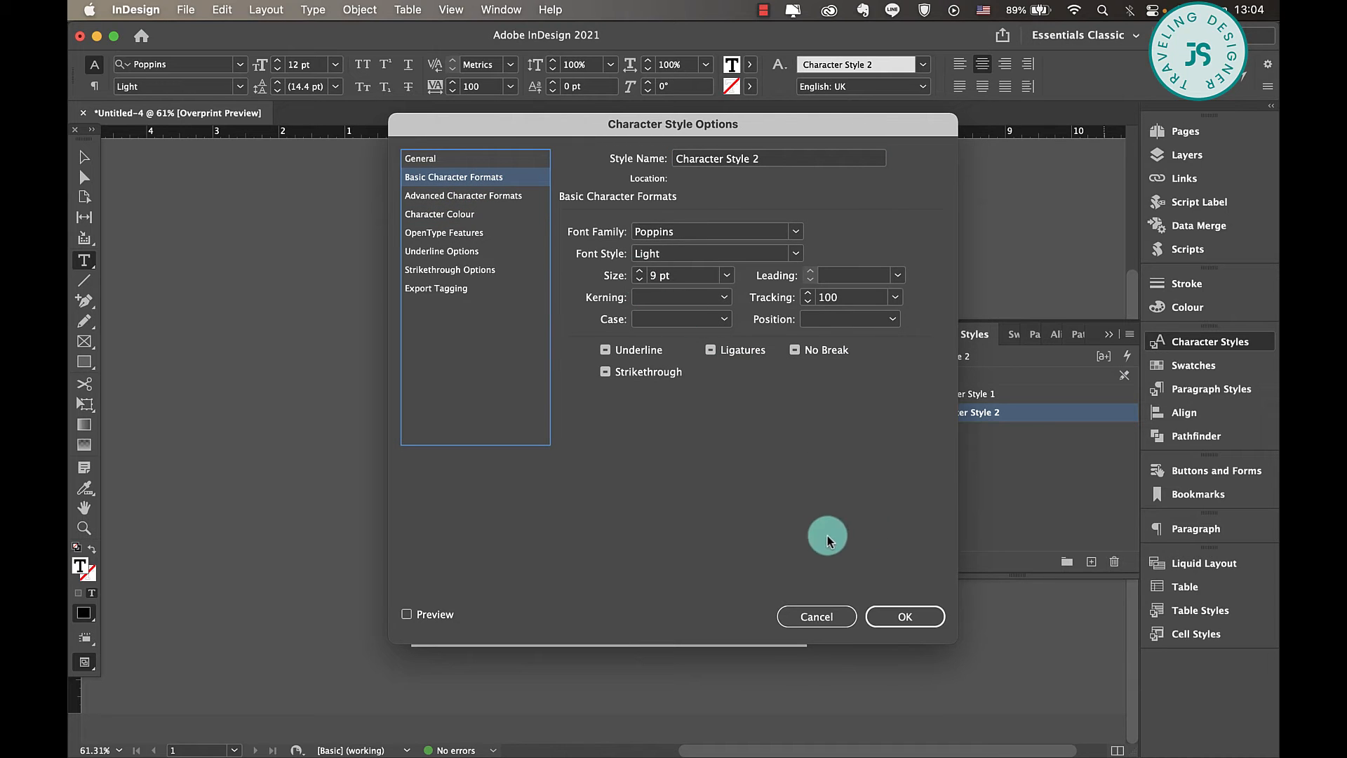
{"action": "left_click", "coordinate": [902, 616]}
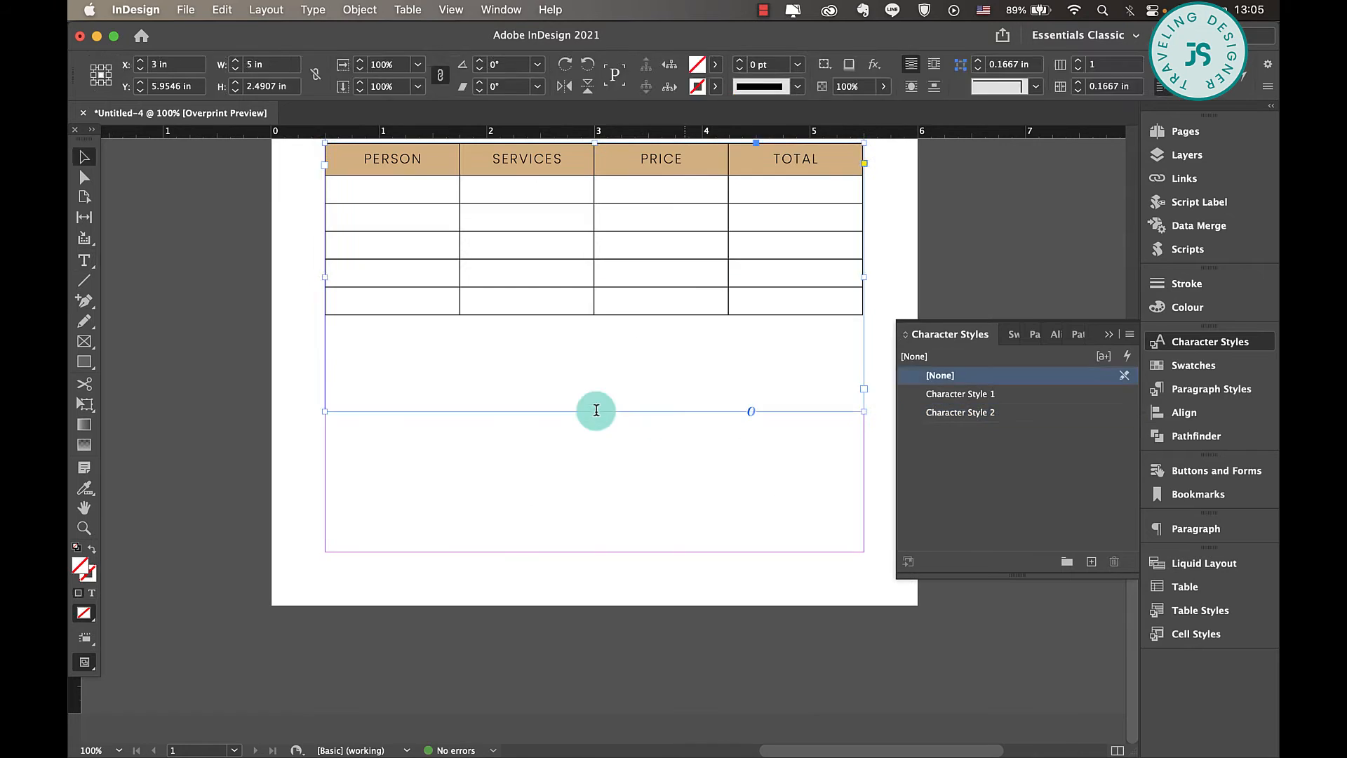
- Insert 3 rows below the last row of the services table
{"action": "double_click", "coordinate": [685, 303]}
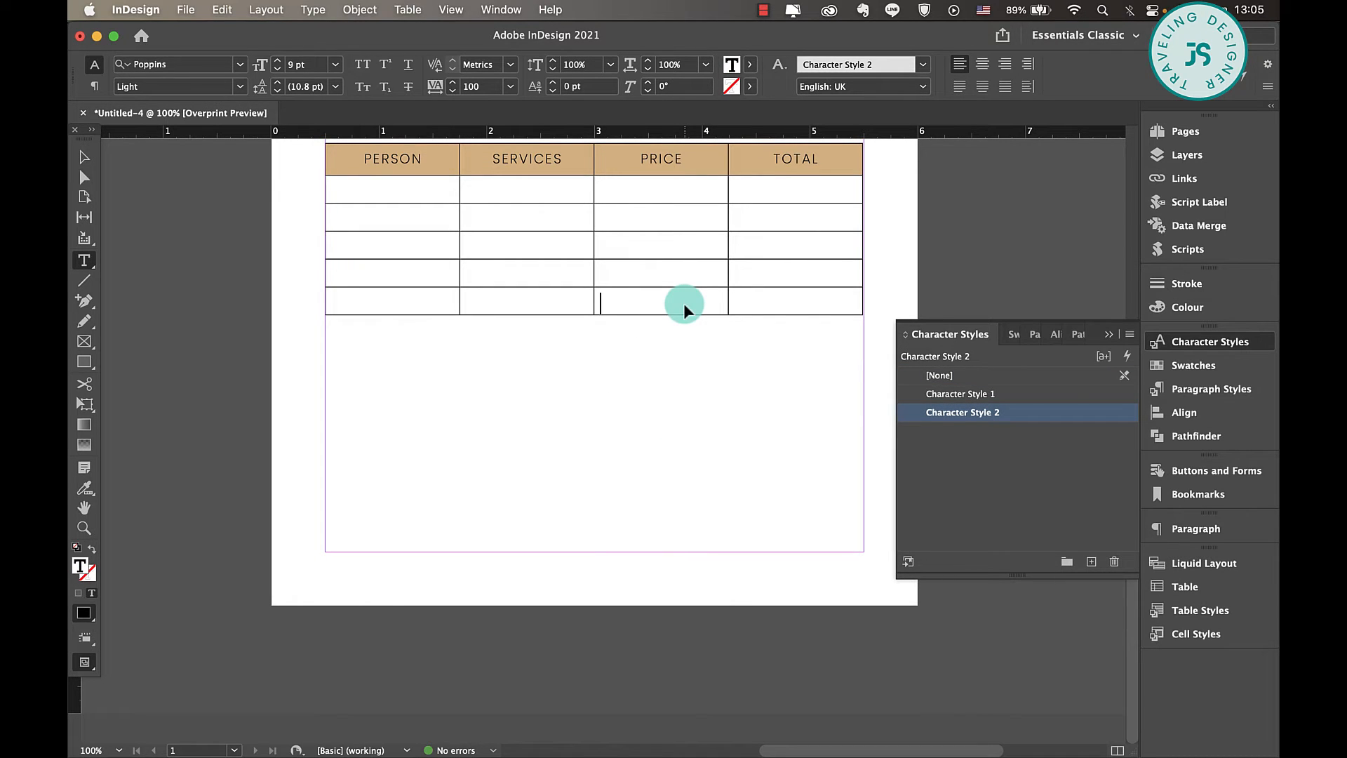
{"action": "key", "text": "super+9"}
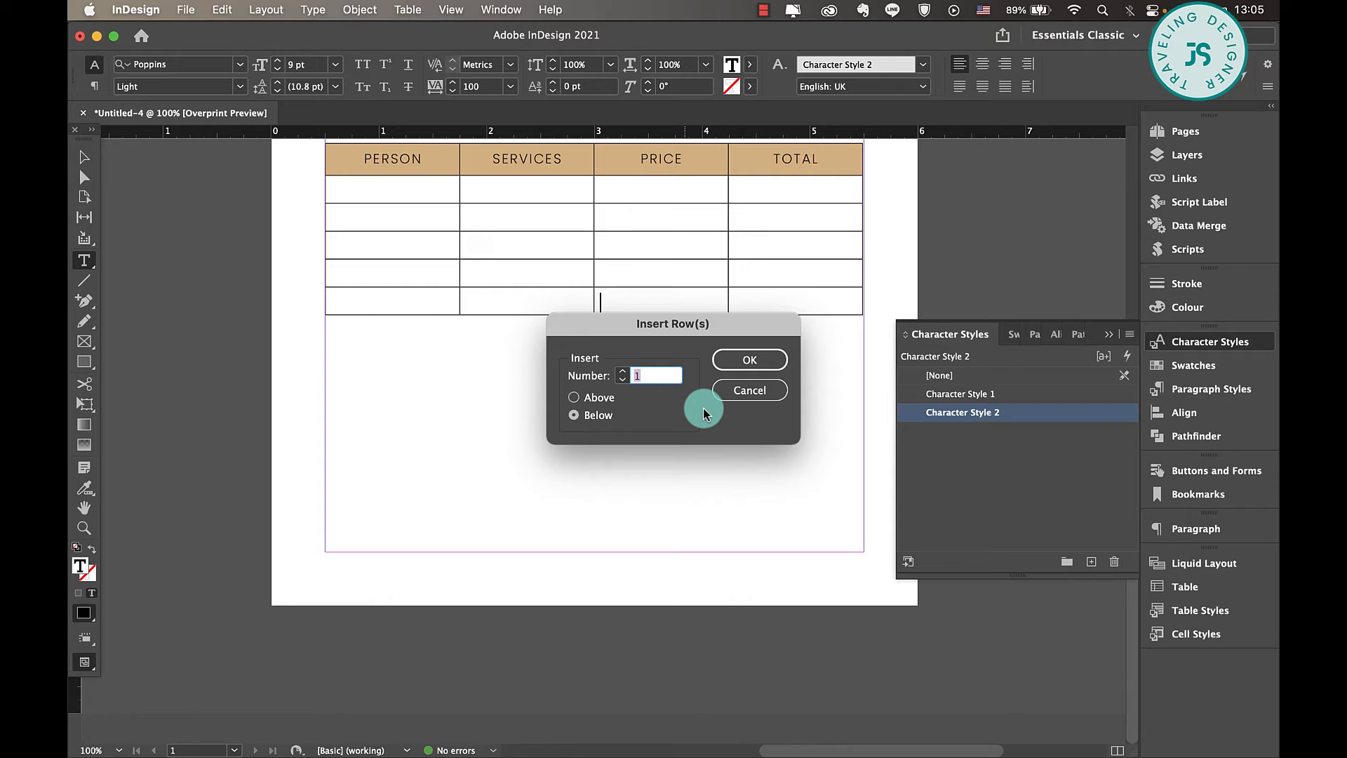
{"action": "type", "text": "3"}
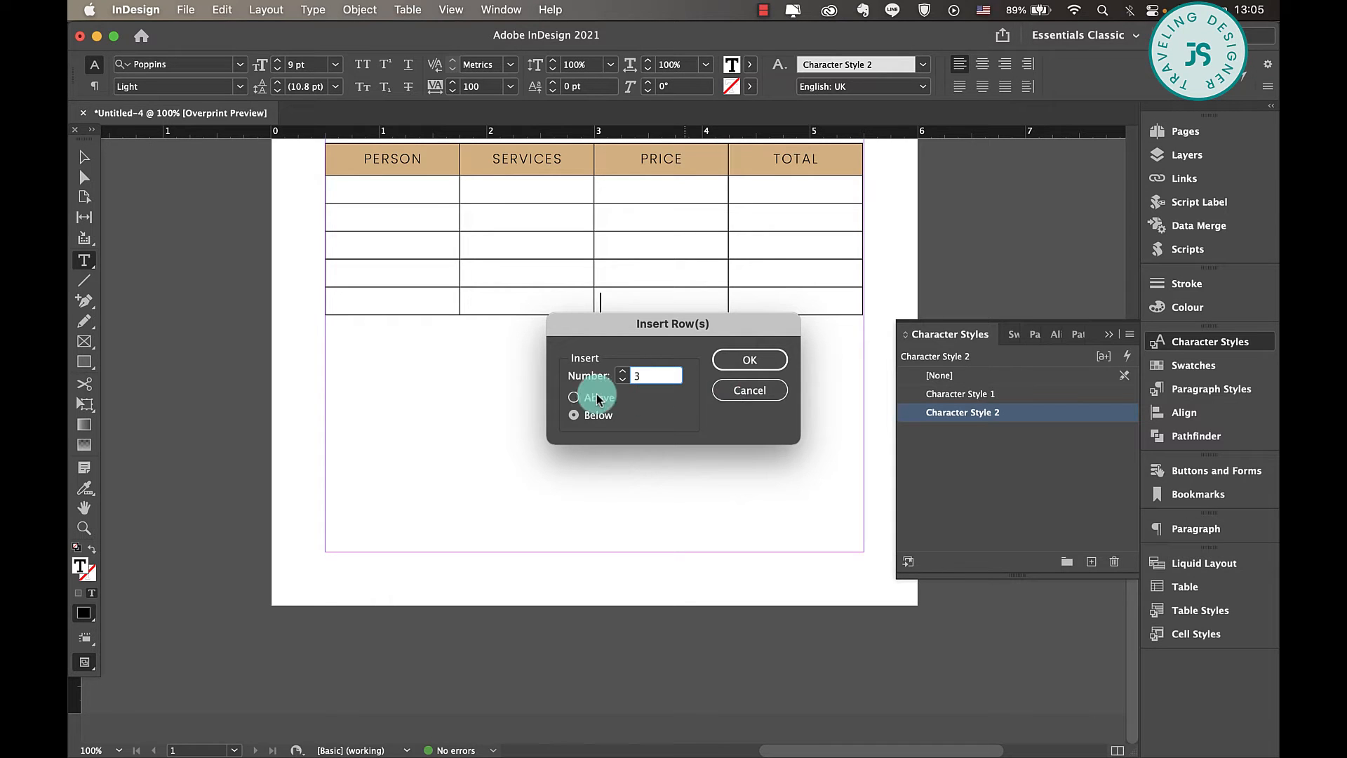
{"action": "left_click", "coordinate": [749, 360]}
- Remove the left, bottom and inner borders of the first three columns in the three added rows by setting their stroke to [None]
{"action": "mouse_move", "coordinate": [424, 325]}
{"action": "left_mouse_down"}
{"action": "mouse_move", "coordinate": [616, 333]}
{"action": "mouse_move", "coordinate": [638, 398]}
{"action": "left_mouse_up"}
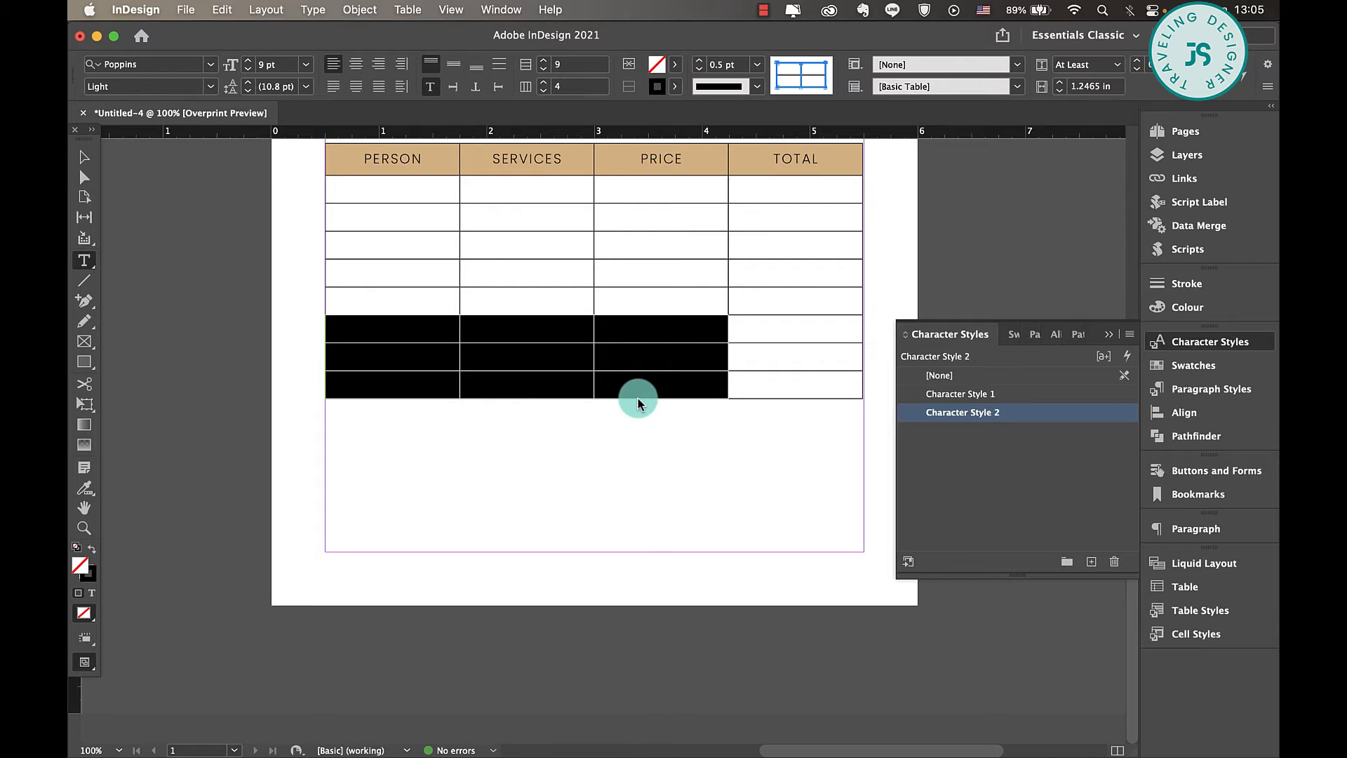
{"action": "left_click", "coordinate": [790, 63]}
{"action": "left_click", "coordinate": [790, 76]}
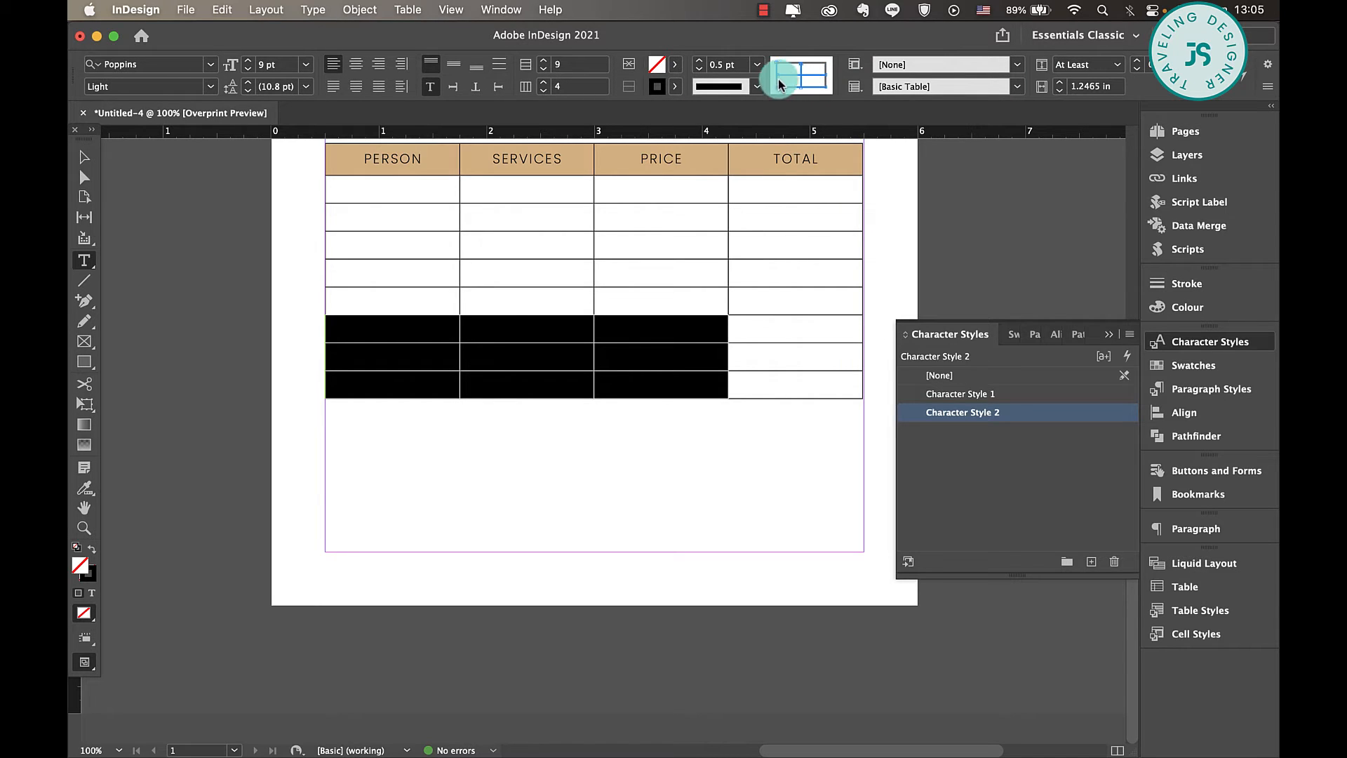
{"action": "left_click", "coordinate": [758, 65]}
{"action": "left_click", "coordinate": [739, 118]}
{"action": "left_click", "coordinate": [675, 88]}
{"action": "left_click", "coordinate": [550, 140]}
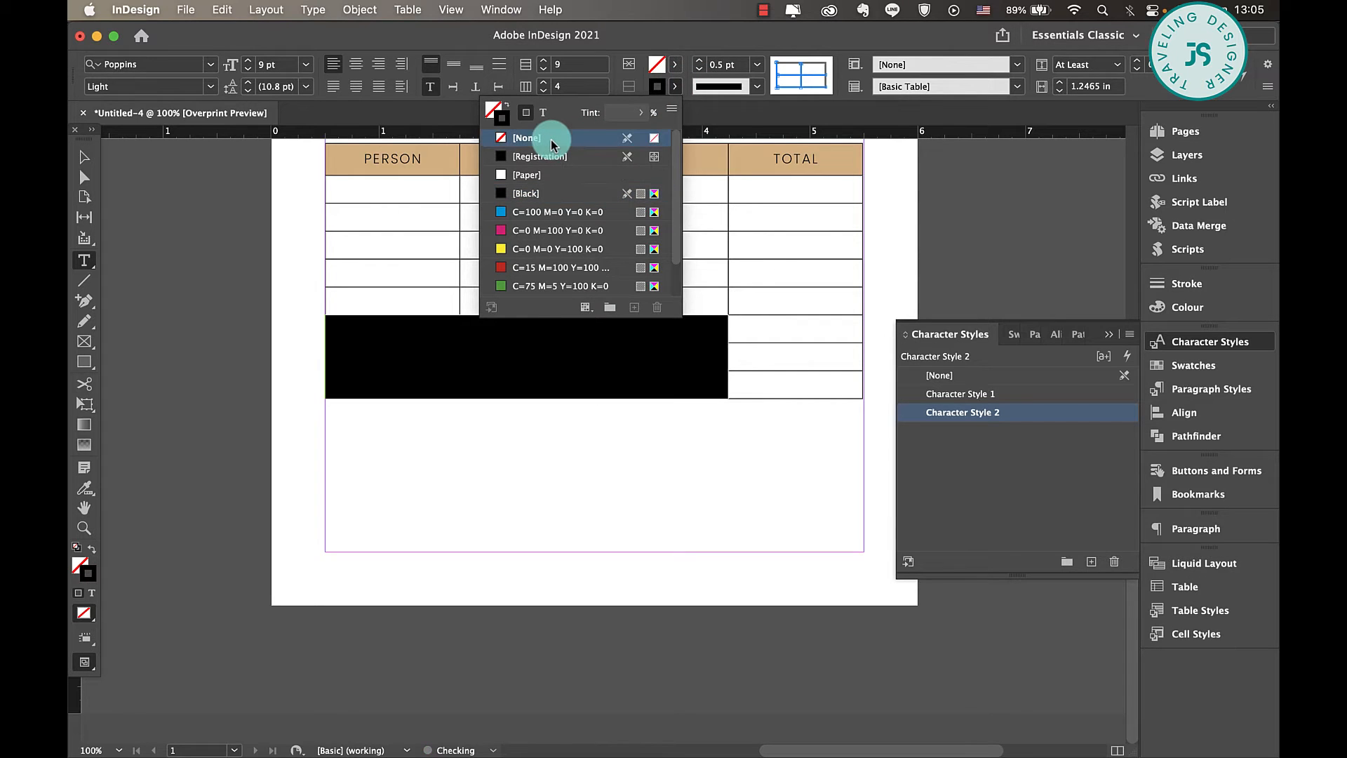
{"action": "left_click", "coordinate": [77, 161]}
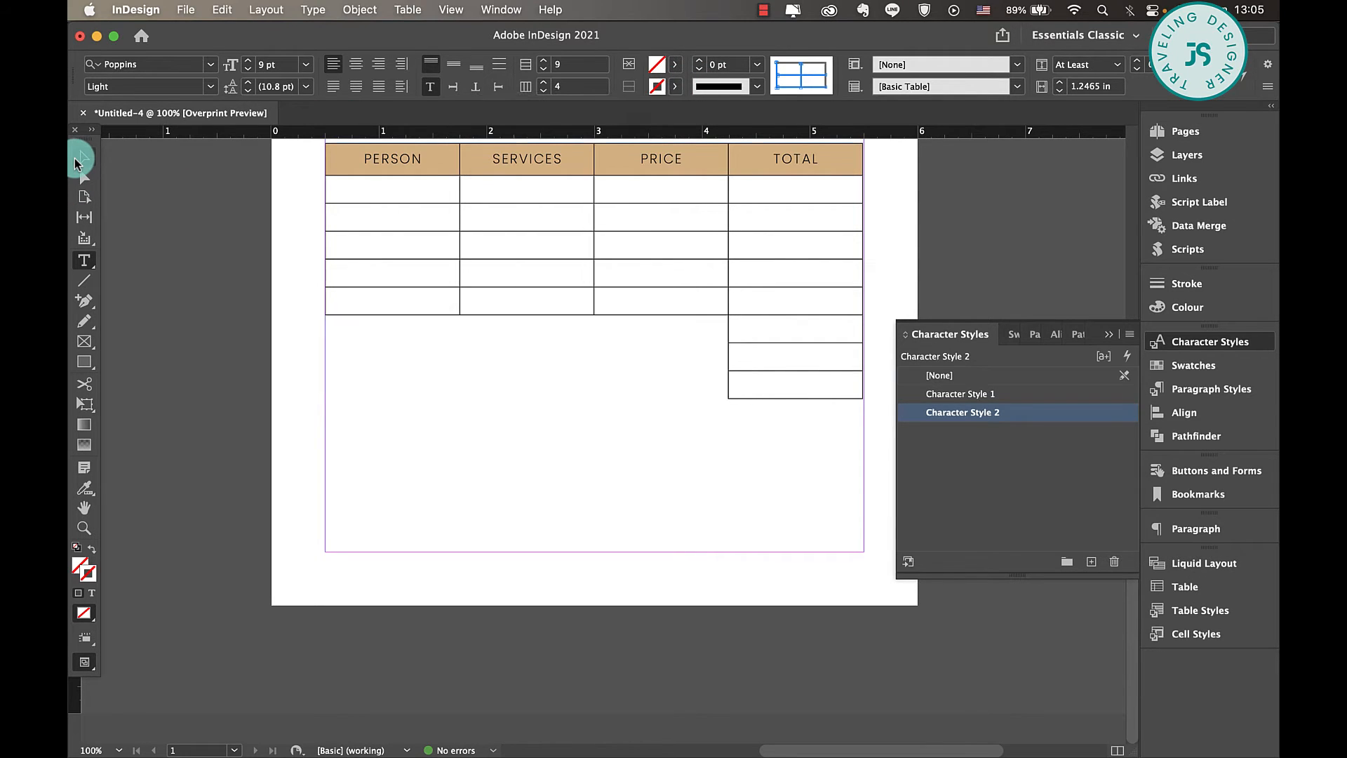
- Enter right-aligned labels TOTAL, DEPOSIT and GRAND TOTAL in the PRICE column of the three borderless rows
{"action": "left_click", "coordinate": [777, 335]}
{"action": "double_click", "coordinate": [647, 333]}
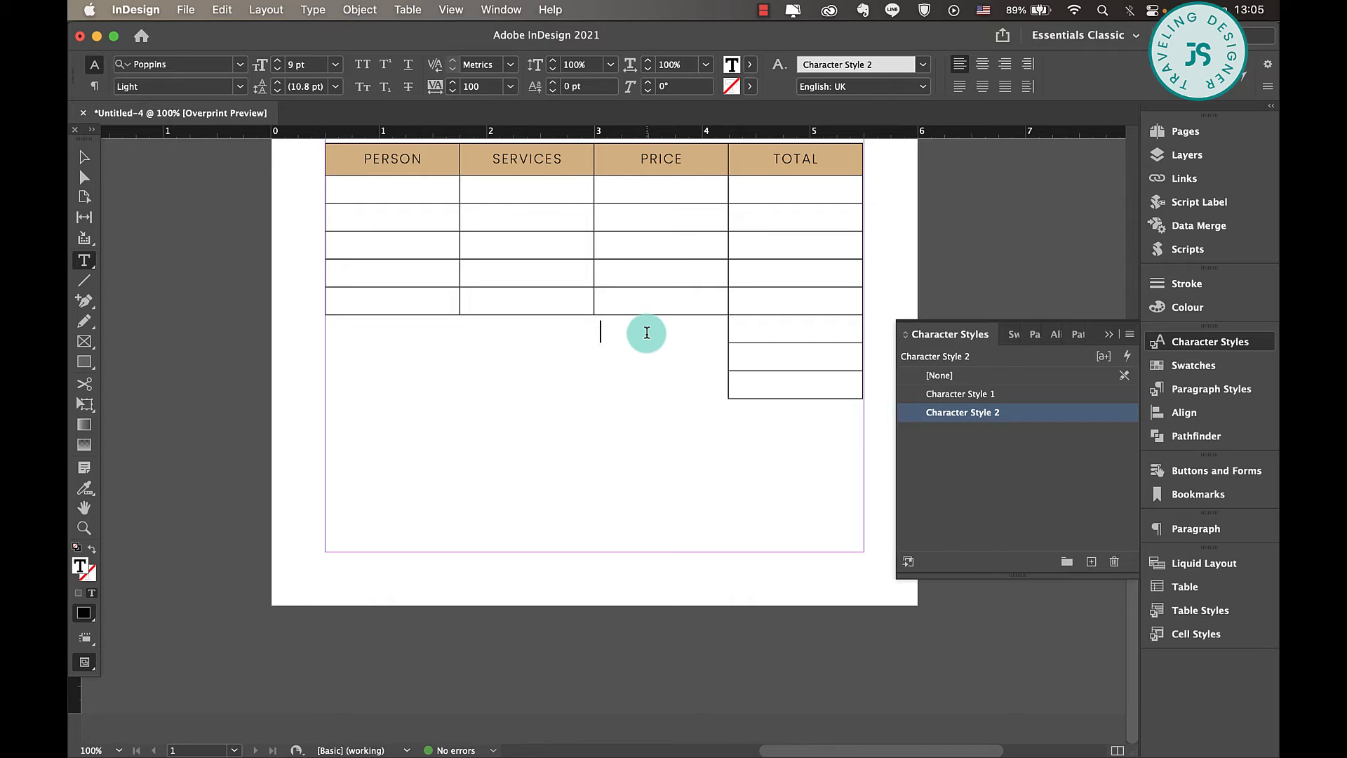
{"action": "key", "text": "super+shift+r"}
{"action": "type", "text": "TO"}
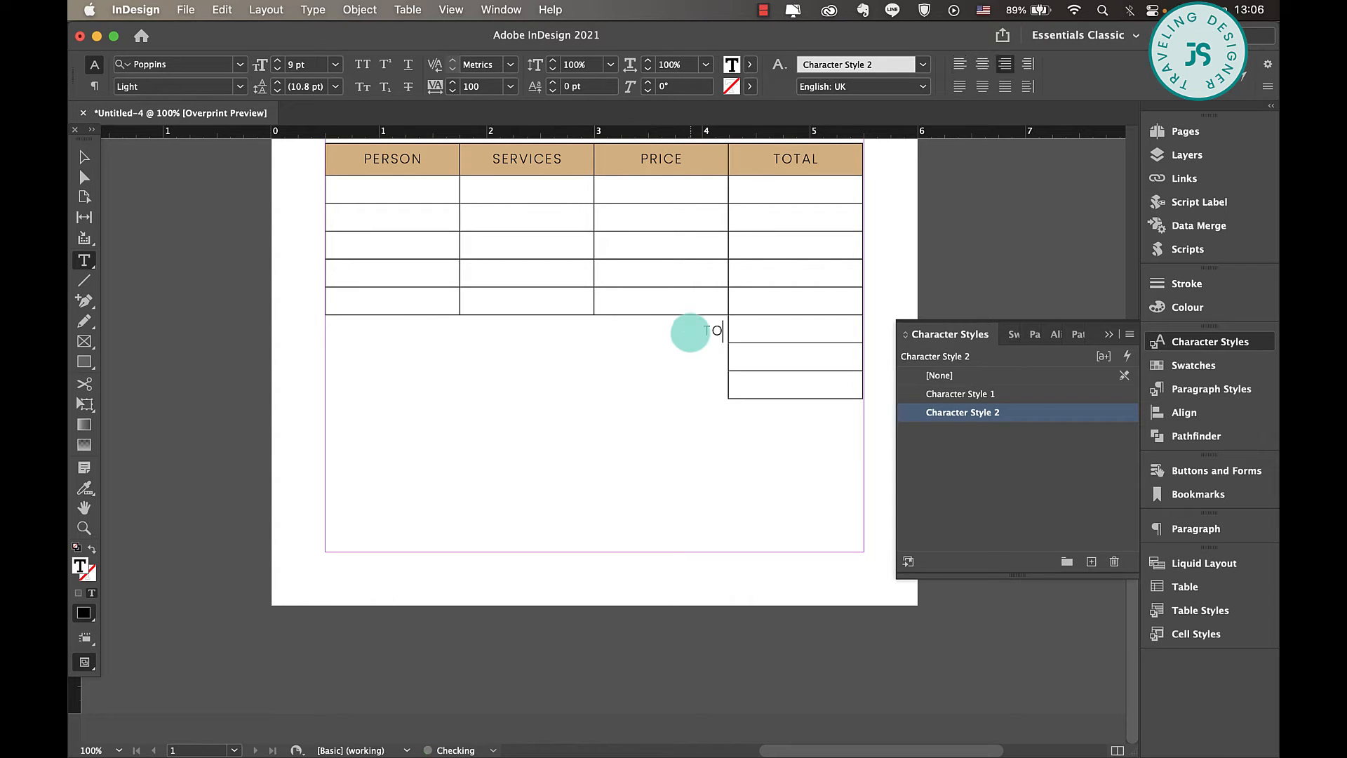
{"action": "type", "text": "TAL"}
{"action": "key", "text": "Return"}
{"action": "type", "text": "DEPOSIT"}
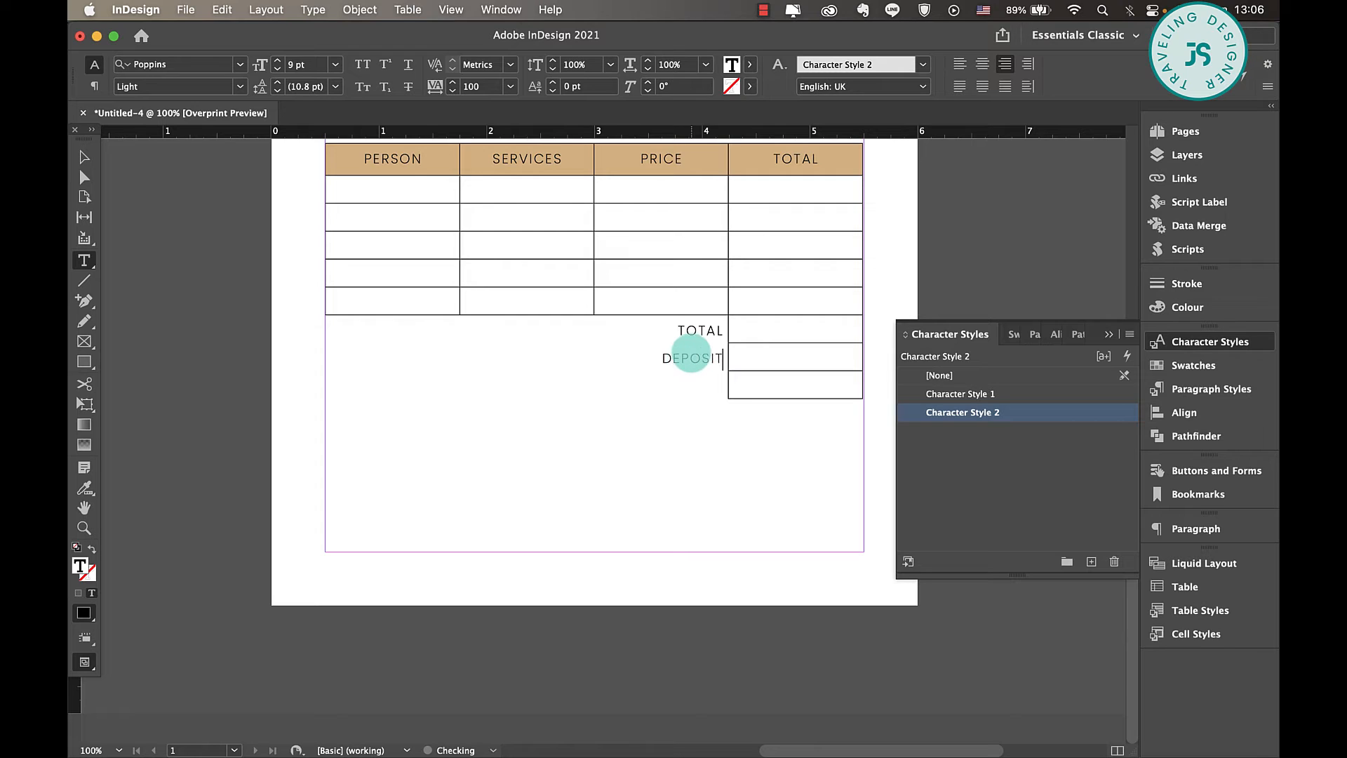
{"action": "type", "text": "ND TOTAL"}
{"action": "left_click", "coordinate": [592, 407]}
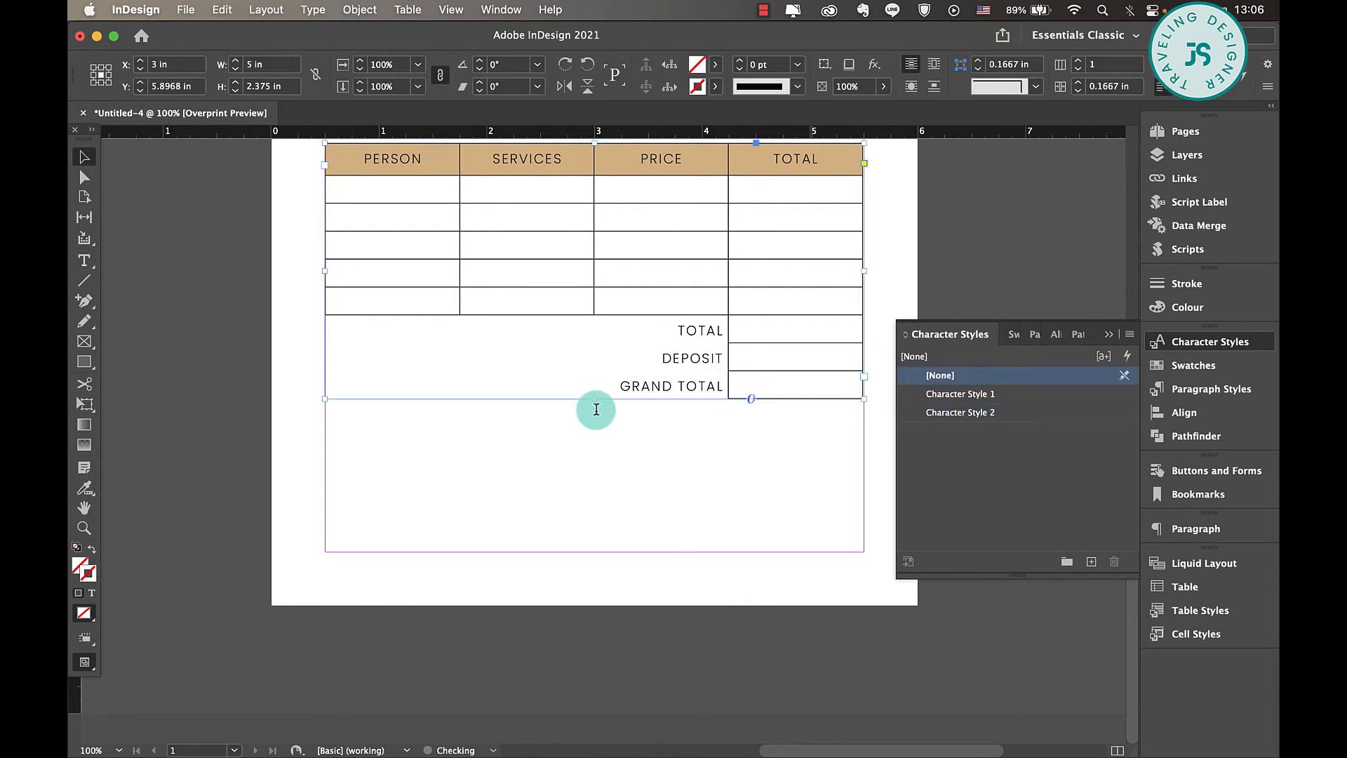
- Fill the three cells beside TOTAL, DEPOSIT and GRAND TOTAL with the light beige swatch from the BrownTan group
{"action": "left_click_drag", "start_coordinate": [806, 334], "coordinate": [806, 382]}
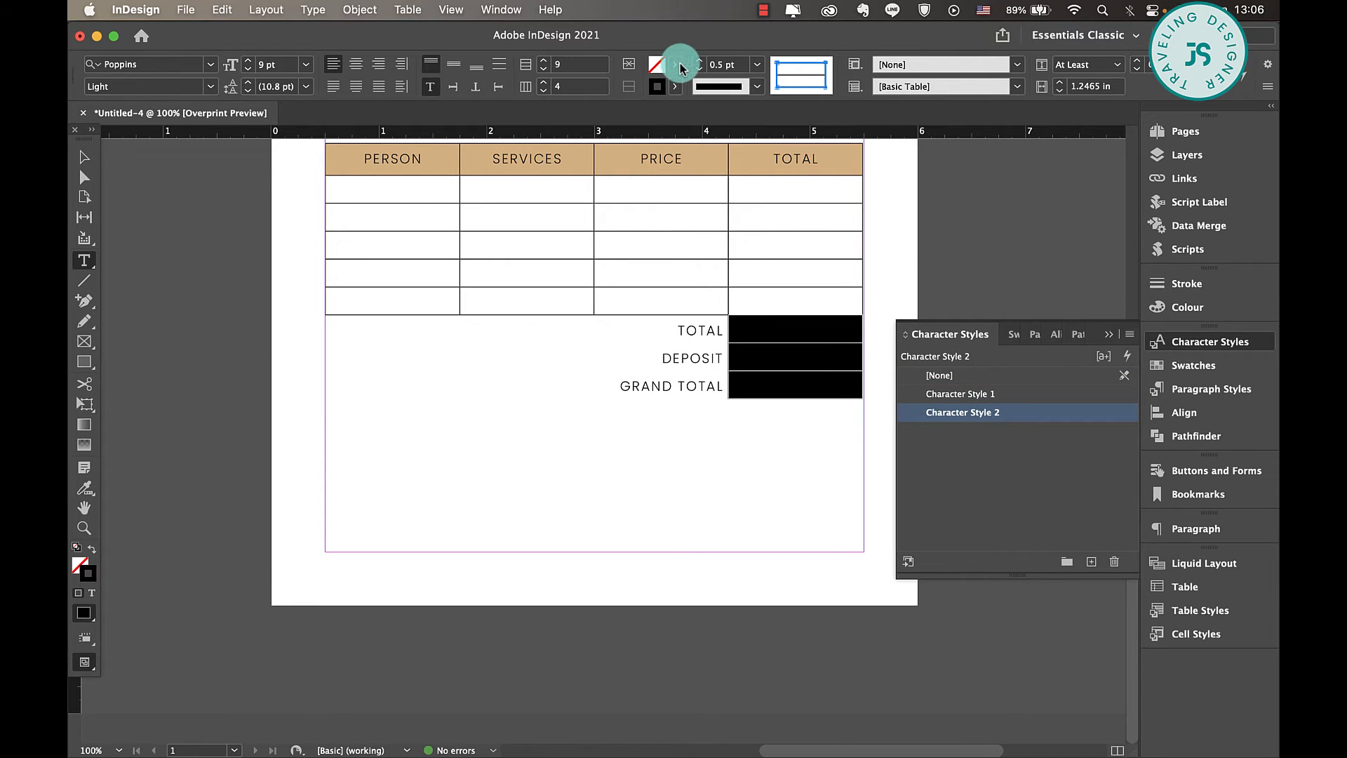
{"action": "left_click", "coordinate": [674, 64]}
{"action": "scroll", "coordinate": [541, 246], "scroll_direction": "down", "scroll_amount": 5}
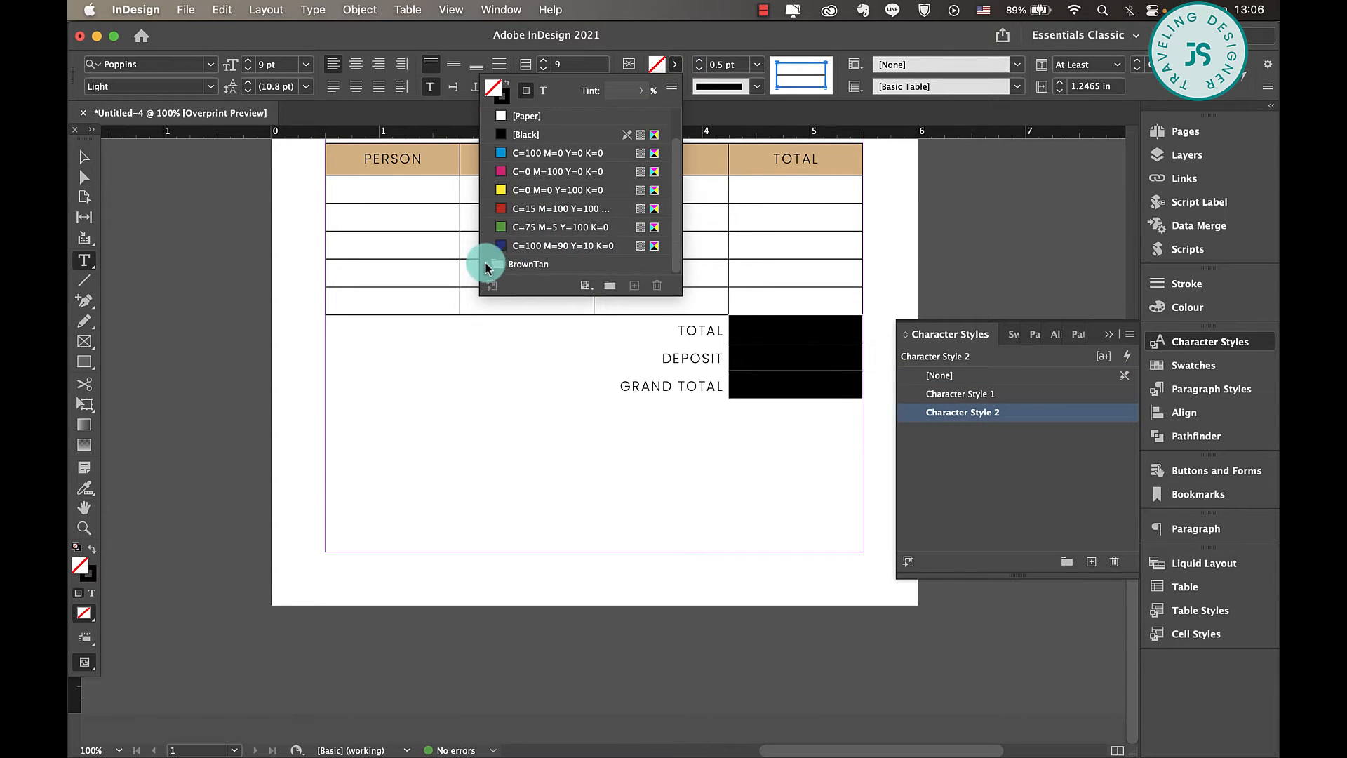
{"action": "left_click", "coordinate": [541, 209]}
{"action": "left_click", "coordinate": [85, 156]}
{"action": "left_click", "coordinate": [430, 451]}
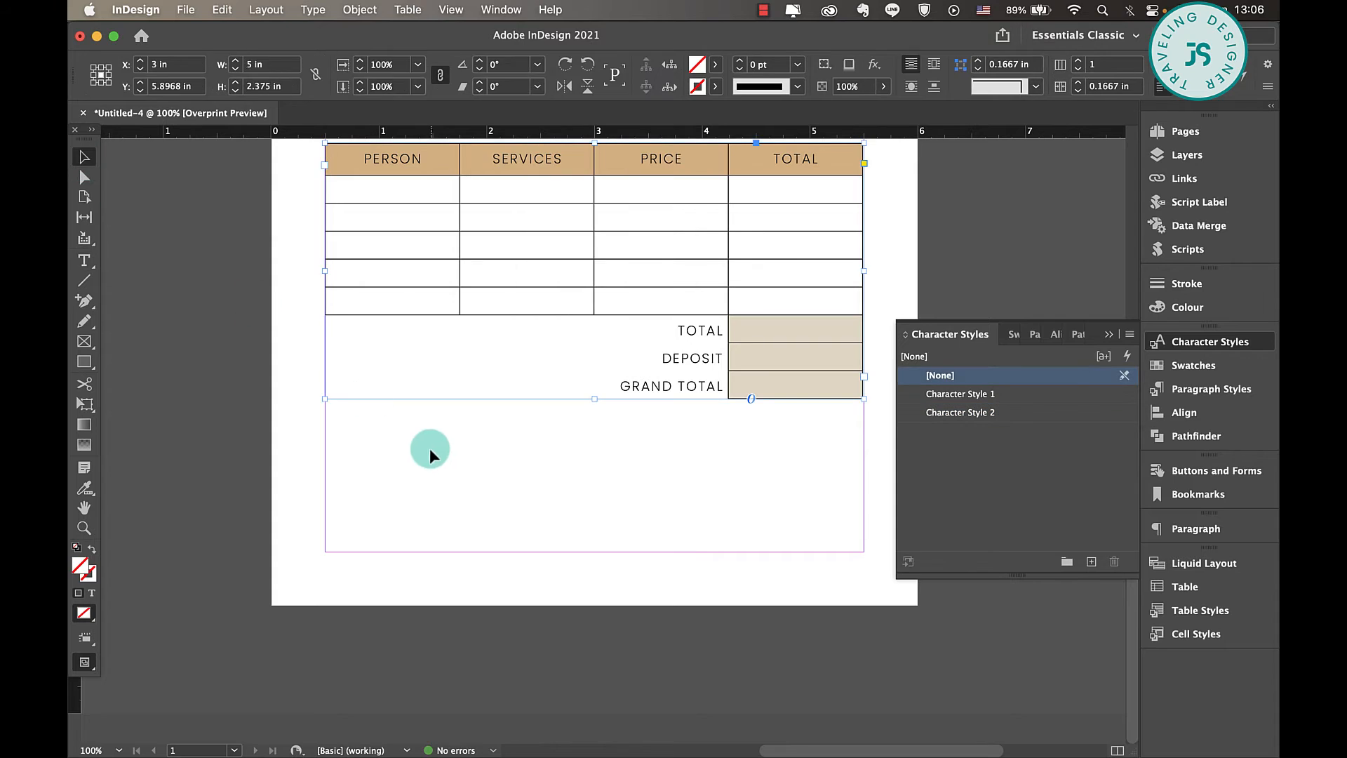
{"action": "left_click", "coordinate": [1108, 335]}
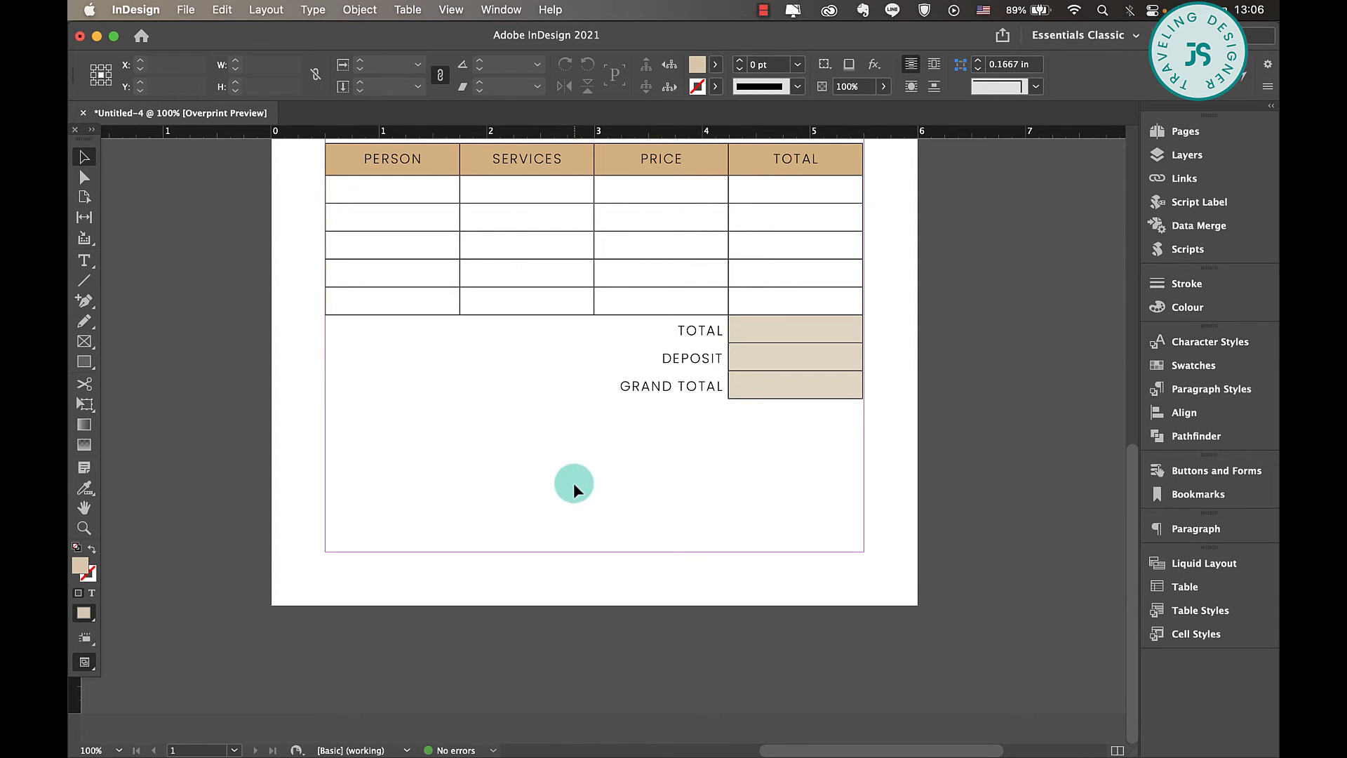
- Draw a filled rectangle across the margin width at the page's lower margin, 5 in wide and 0.78 in high
{"action": "left_click", "coordinate": [83, 362]}
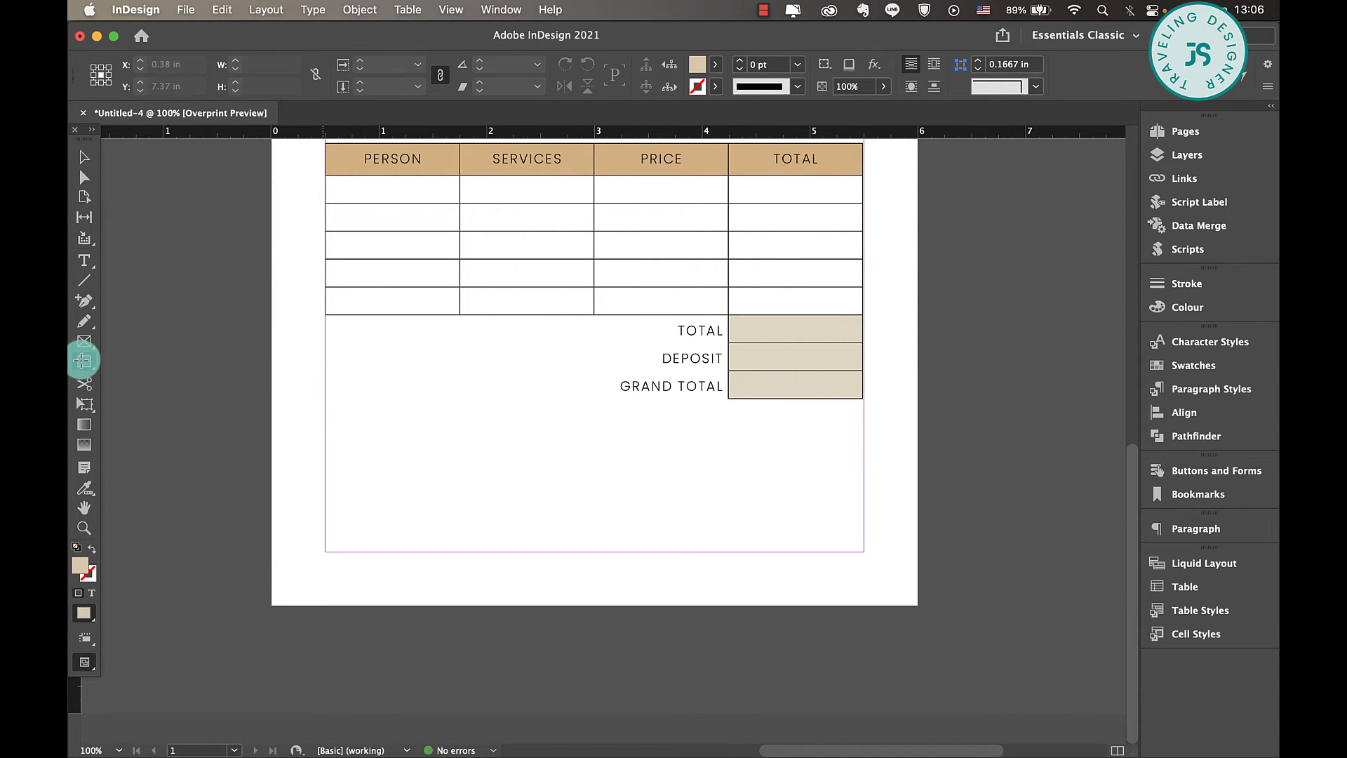
{"action": "left_click_drag", "start_coordinate": [325, 413], "coordinate": [863, 475]}
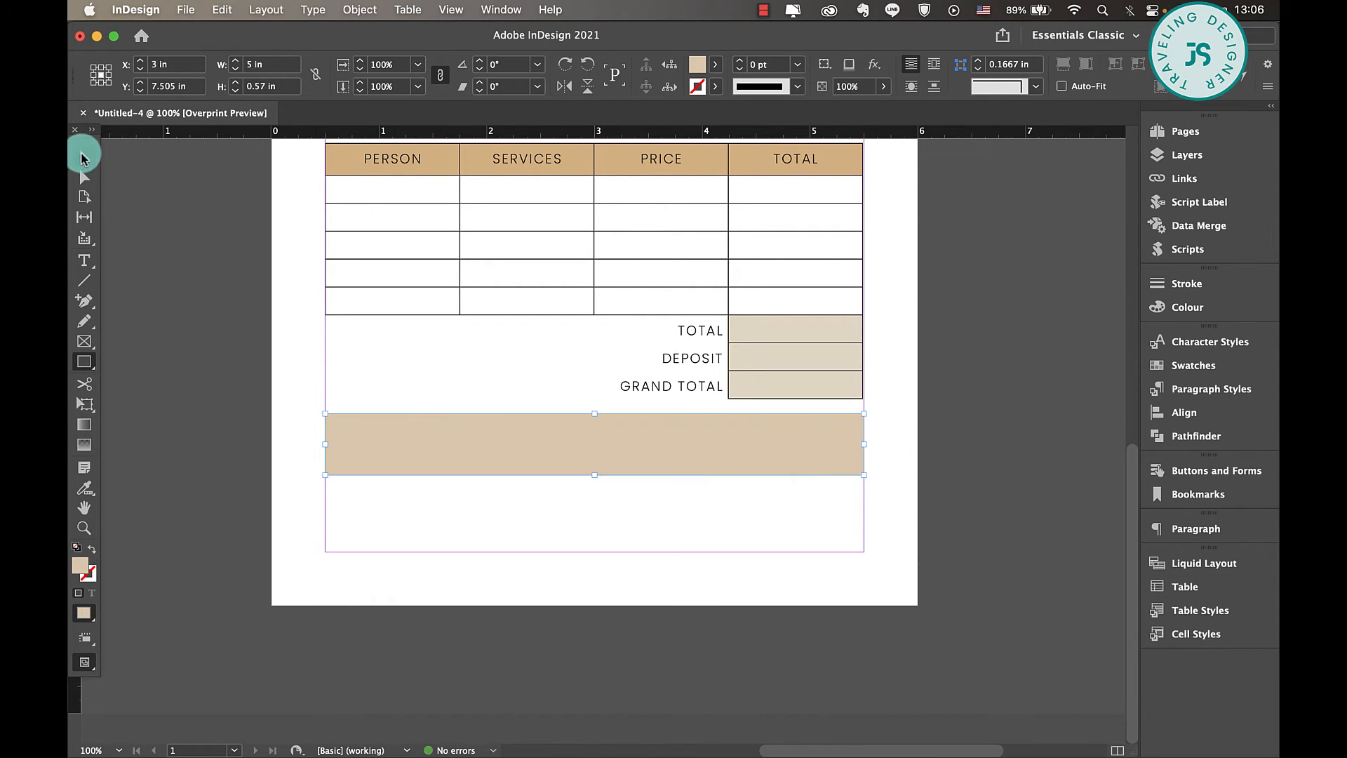
{"action": "left_click", "coordinate": [84, 156]}
{"action": "mouse_move", "coordinate": [616, 451]}
{"action": "left_mouse_down"}
{"action": "mouse_move", "coordinate": [617, 533]}
{"action": "mouse_move", "coordinate": [599, 467]}
{"action": "left_mouse_up"}
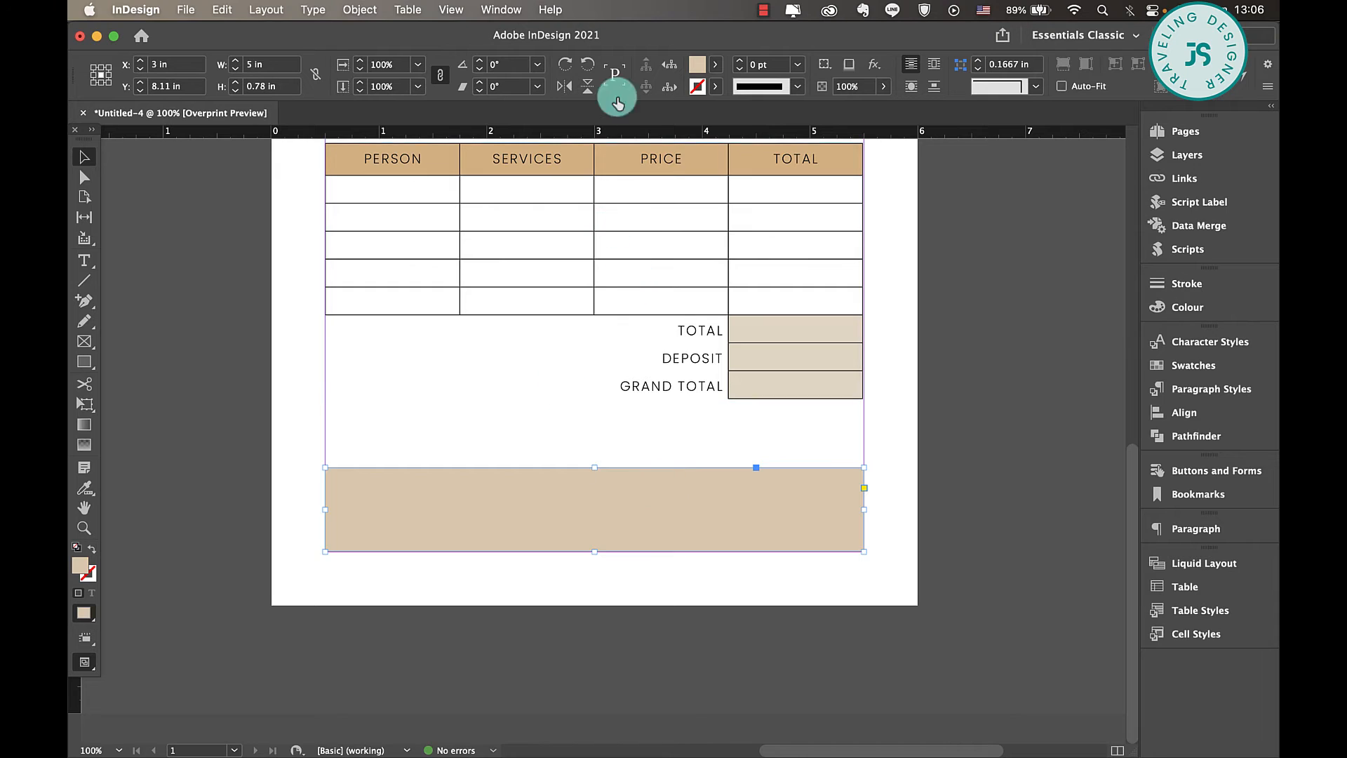
- Remove the rectangle's fill and give it a 0.5 pt [Black] stroke
{"action": "left_click", "coordinate": [711, 69]}
{"action": "left_click", "coordinate": [561, 116]}
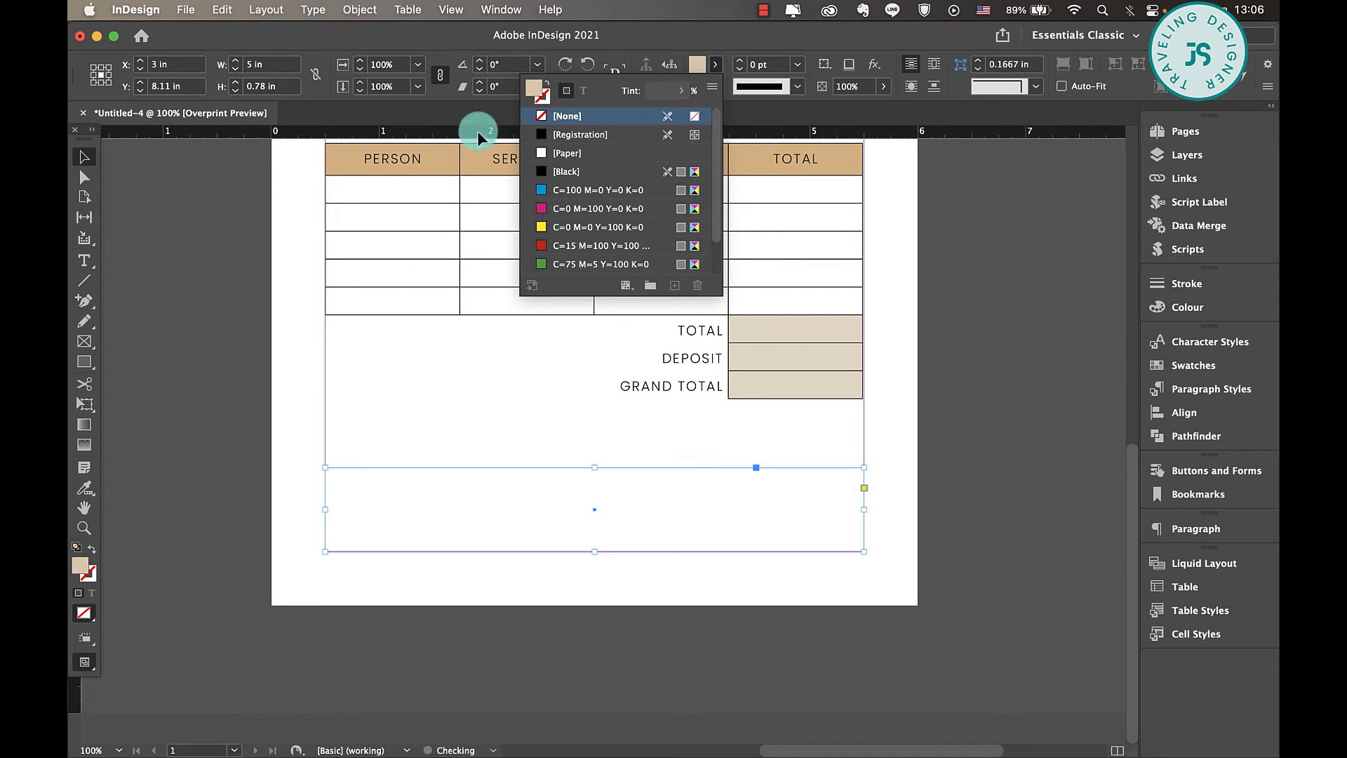
{"action": "left_click", "coordinate": [796, 66]}
{"action": "left_click", "coordinate": [779, 117]}
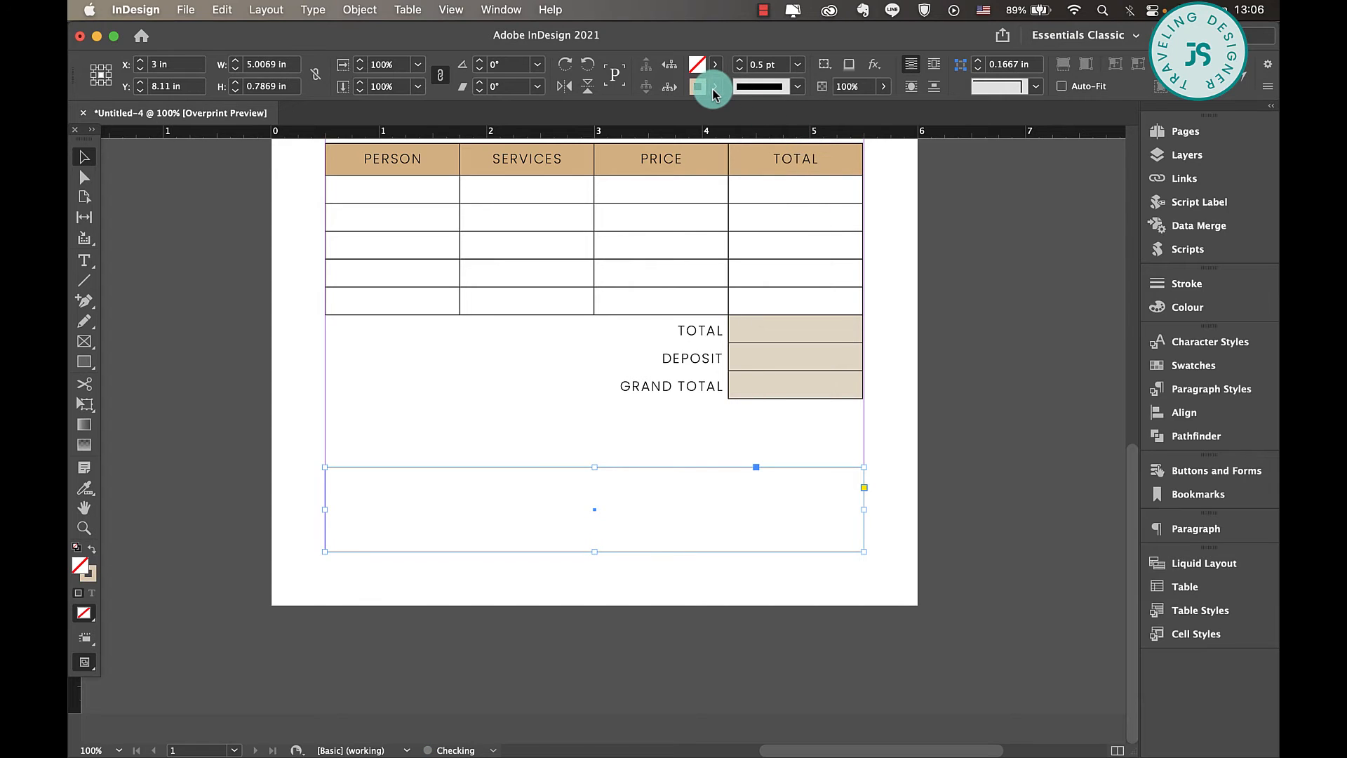
{"action": "left_click", "coordinate": [712, 88]}
{"action": "left_click", "coordinate": [588, 205]}
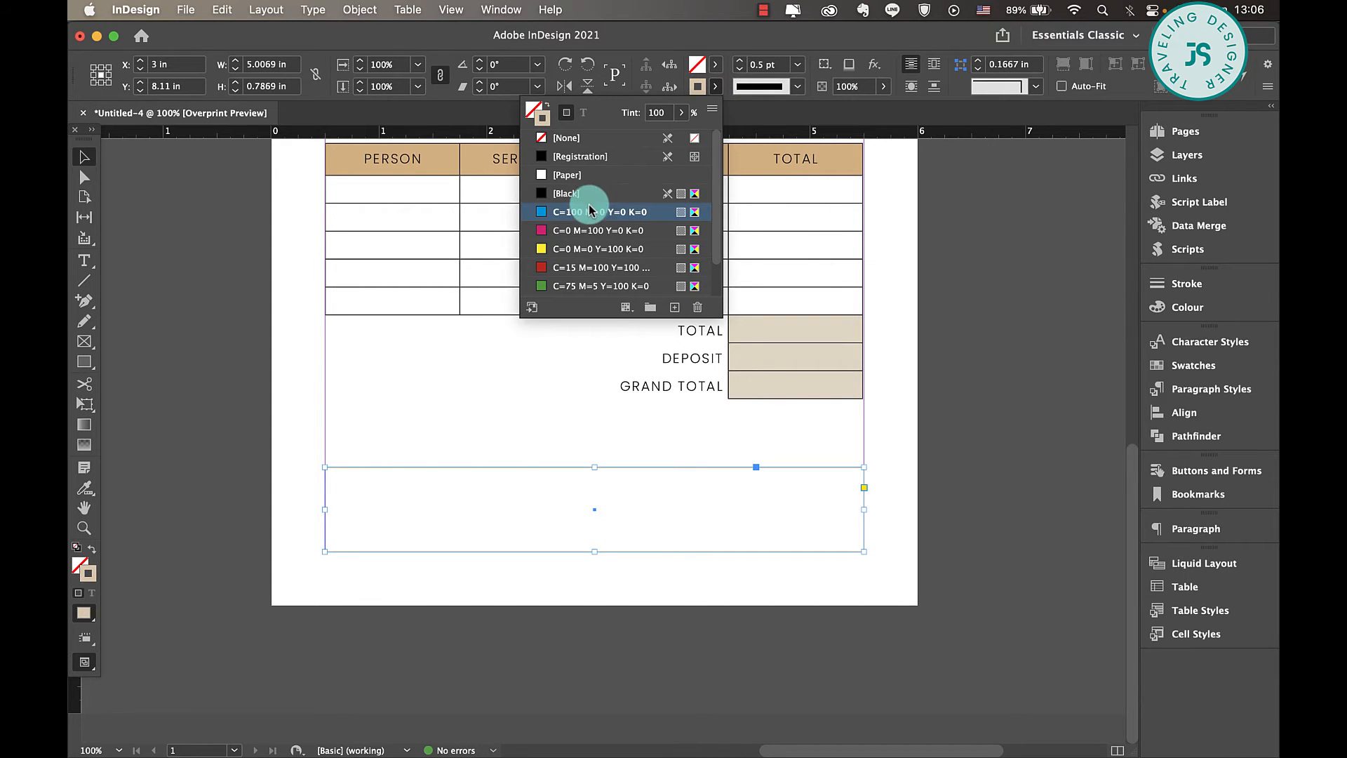
{"action": "left_click", "coordinate": [591, 196]}
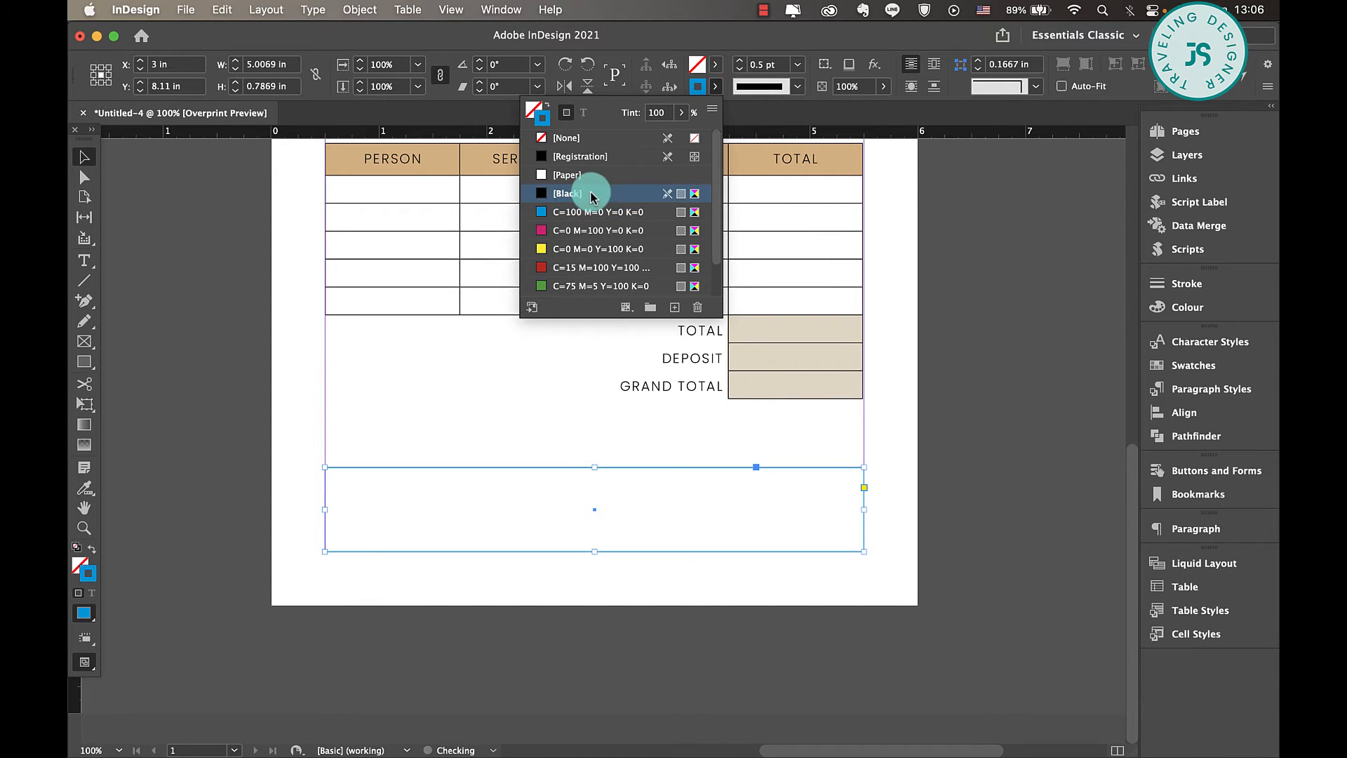
- Round all four corners of the outlined rectangle to 0.12 in
{"action": "left_click", "coordinate": [864, 487]}
{"action": "left_click_drag", "start_coordinate": [865, 466], "coordinate": [851, 466]}
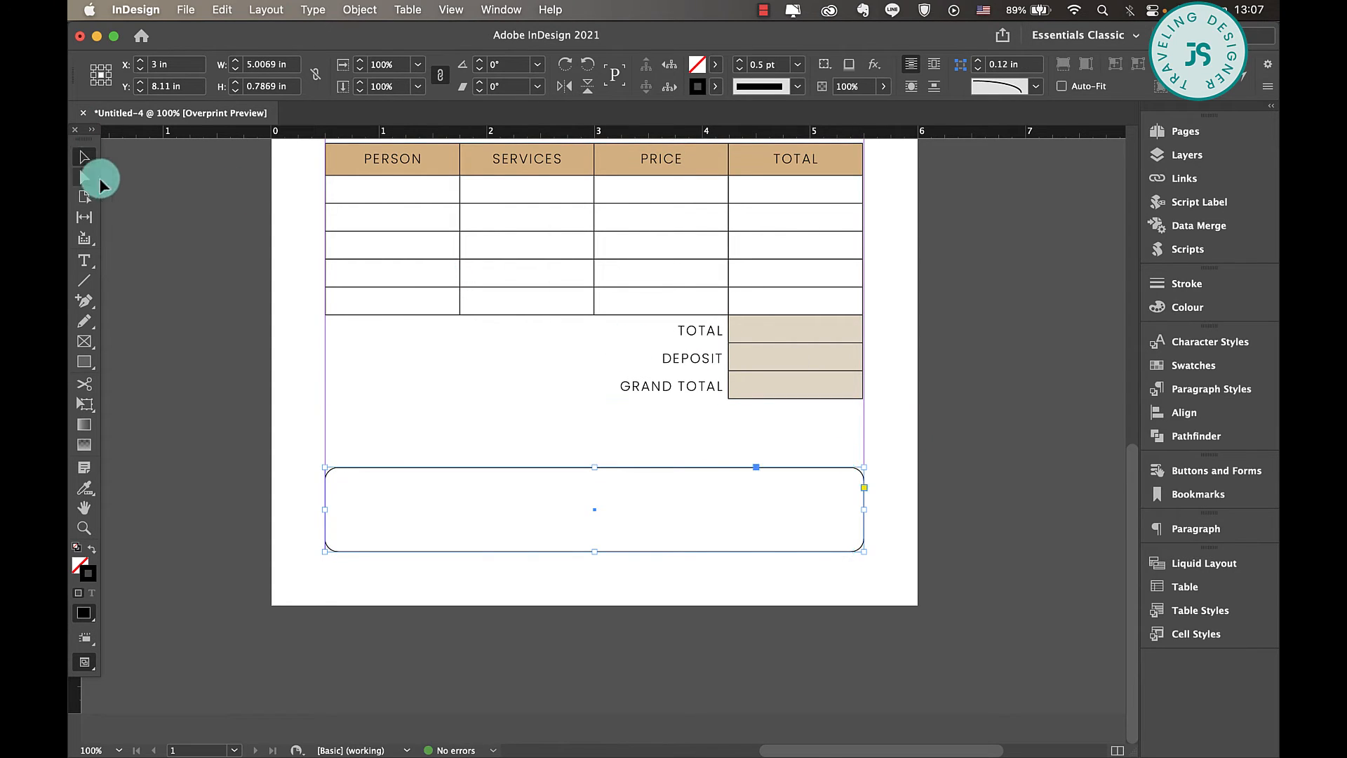
{"action": "left_click", "coordinate": [544, 536]}
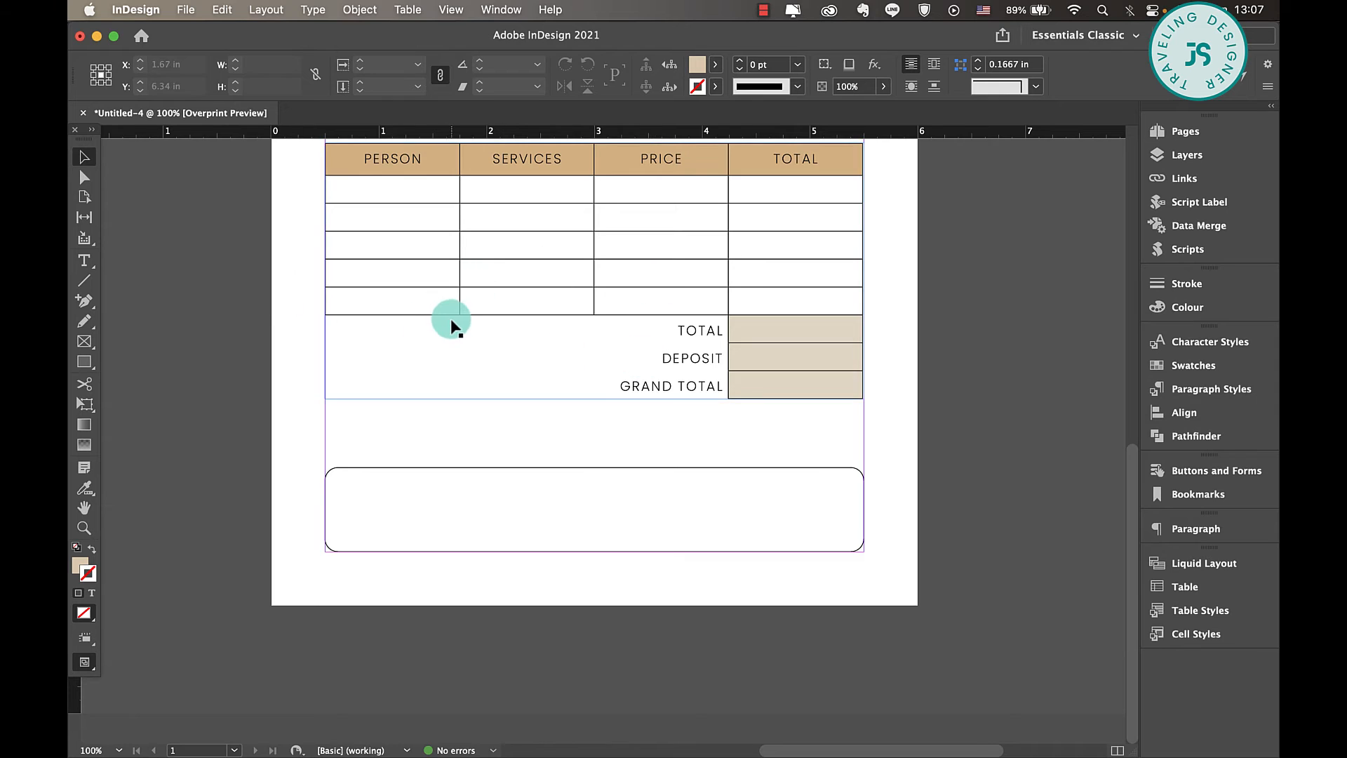
- Copy the FORM text frame from the title header and paste it between the totals and the rounded box
{"action": "scroll", "coordinate": [450, 319], "scroll_direction": "up", "scroll_amount": 10}
{"action": "scroll", "coordinate": [450, 318], "scroll_direction": "down", "scroll_amount": 10}
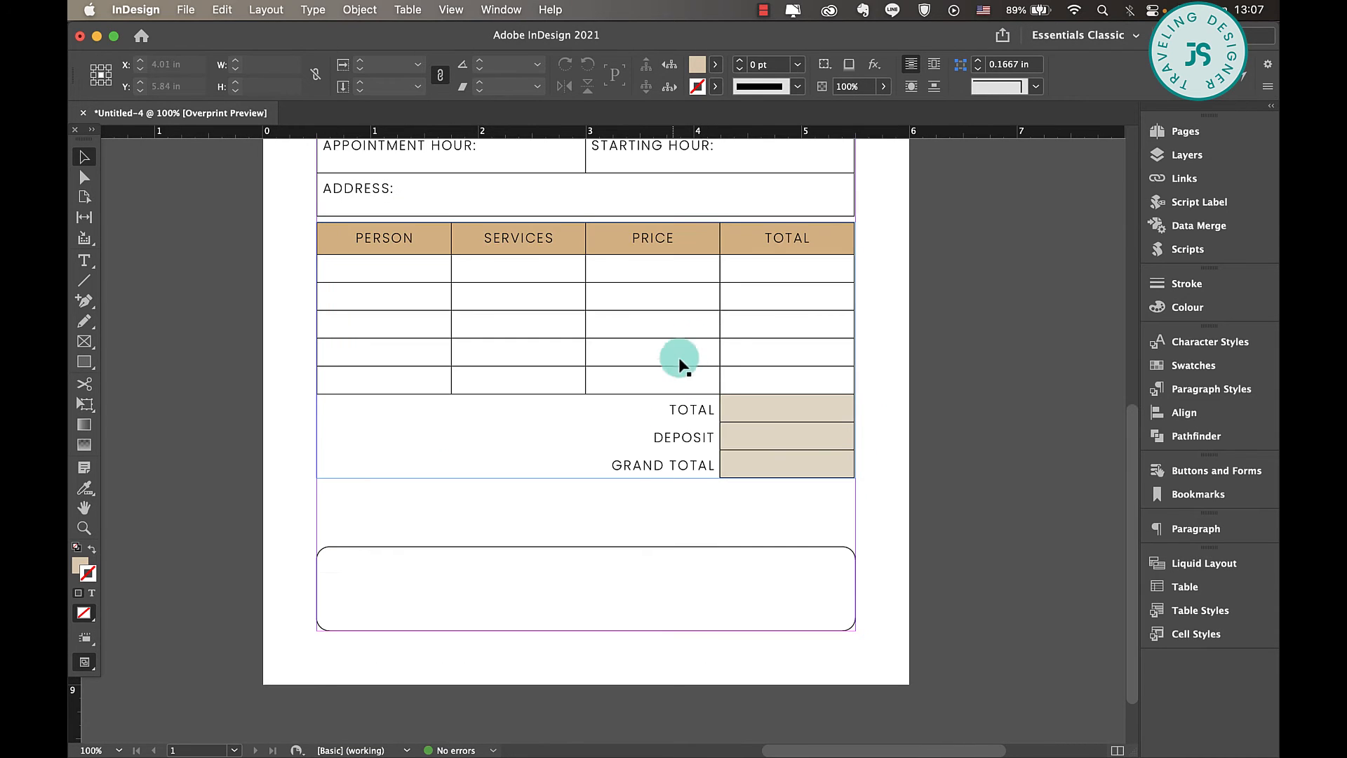
{"action": "scroll", "coordinate": [560, 267], "scroll_direction": "up", "scroll_amount": 10}
{"action": "left_click", "coordinate": [663, 368]}
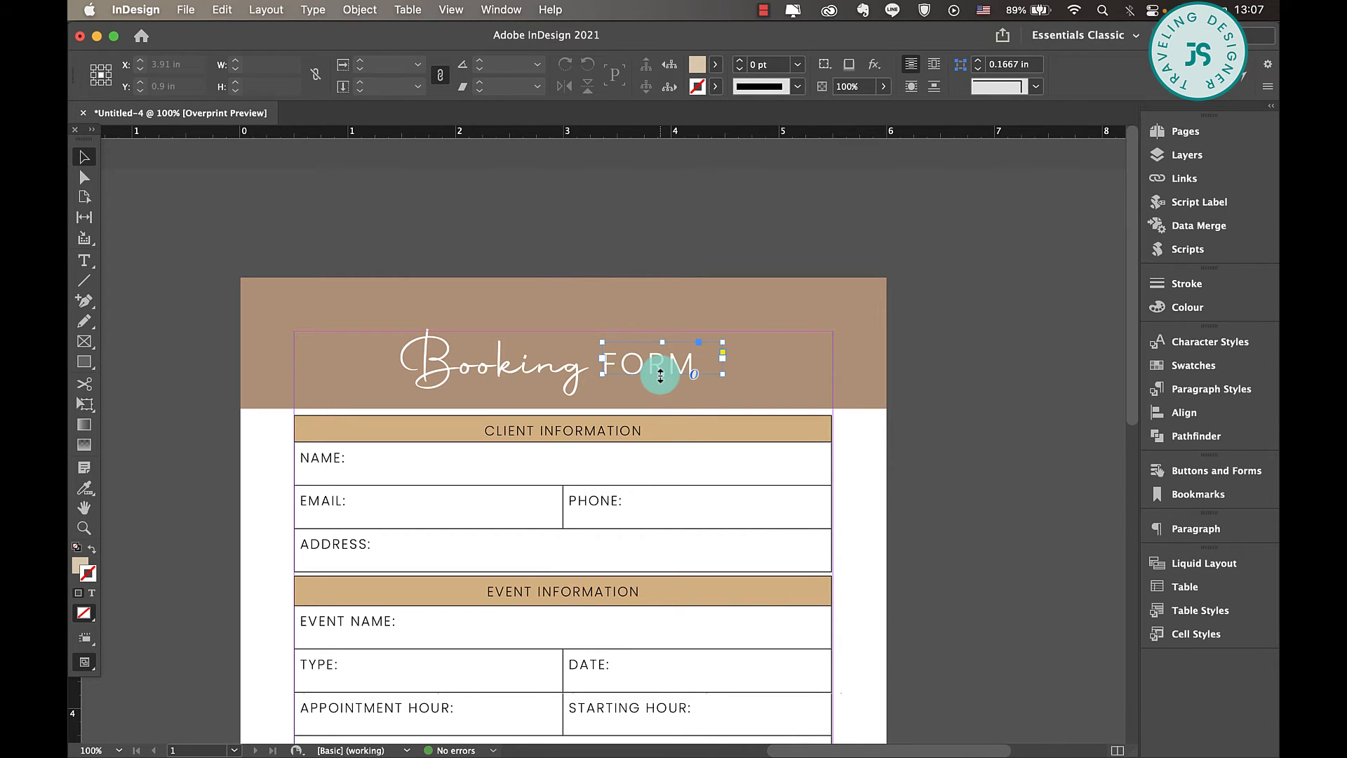
{"action": "scroll", "coordinate": [660, 376], "scroll_direction": "down", "scroll_amount": 10}
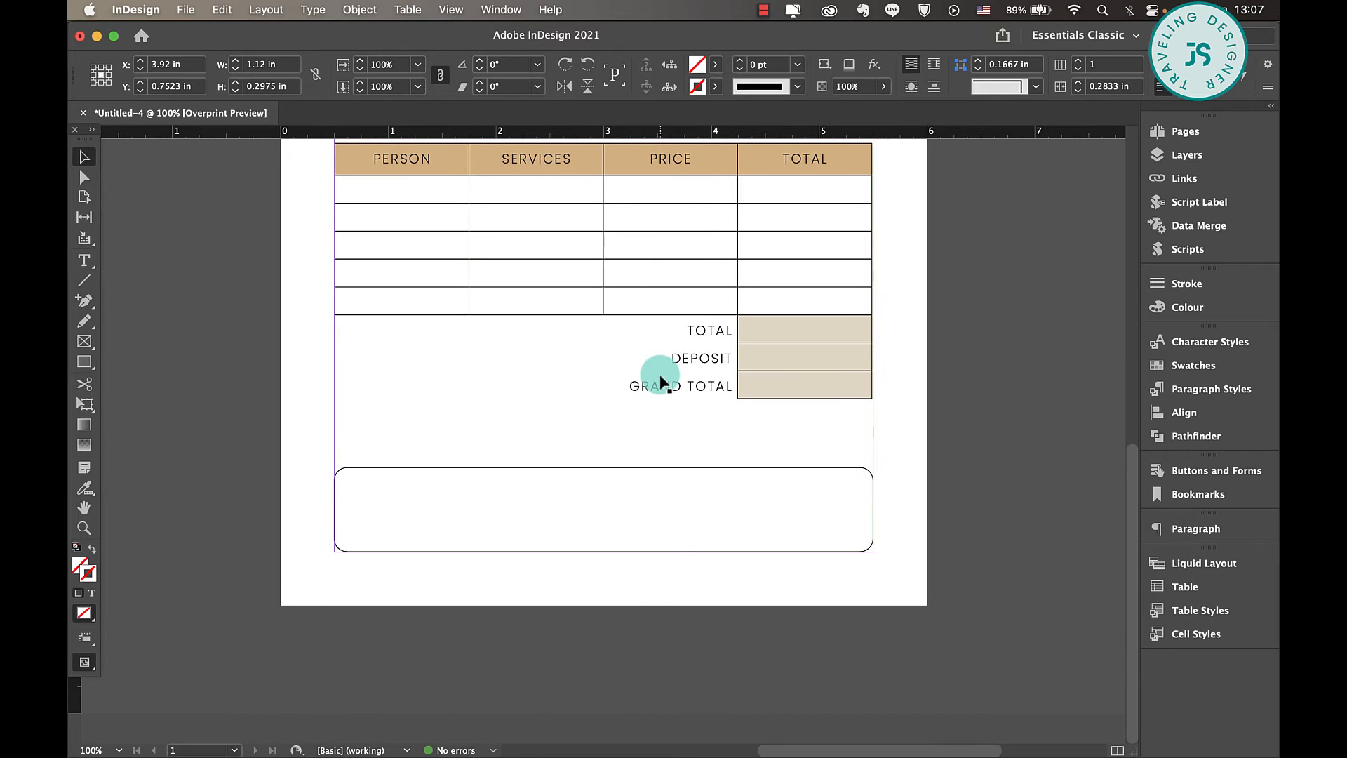
{"action": "key", "text": "super+v"}
- Set the pasted FORM text to [Black] at 12 pt
{"action": "double_click", "coordinate": [618, 423]}
{"action": "key", "text": "super+a"}
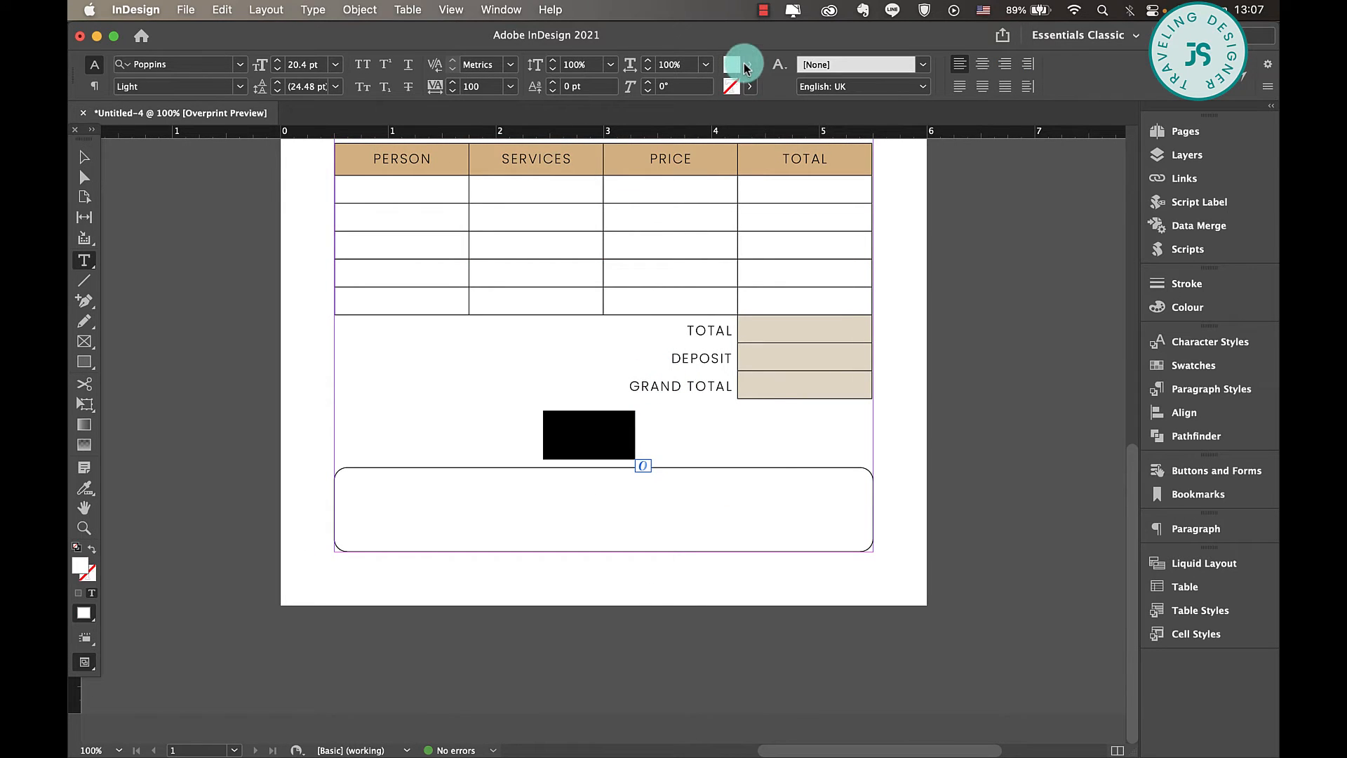
{"action": "left_click", "coordinate": [745, 64]}
{"action": "left_click", "coordinate": [612, 173]}
{"action": "left_click", "coordinate": [298, 66]}
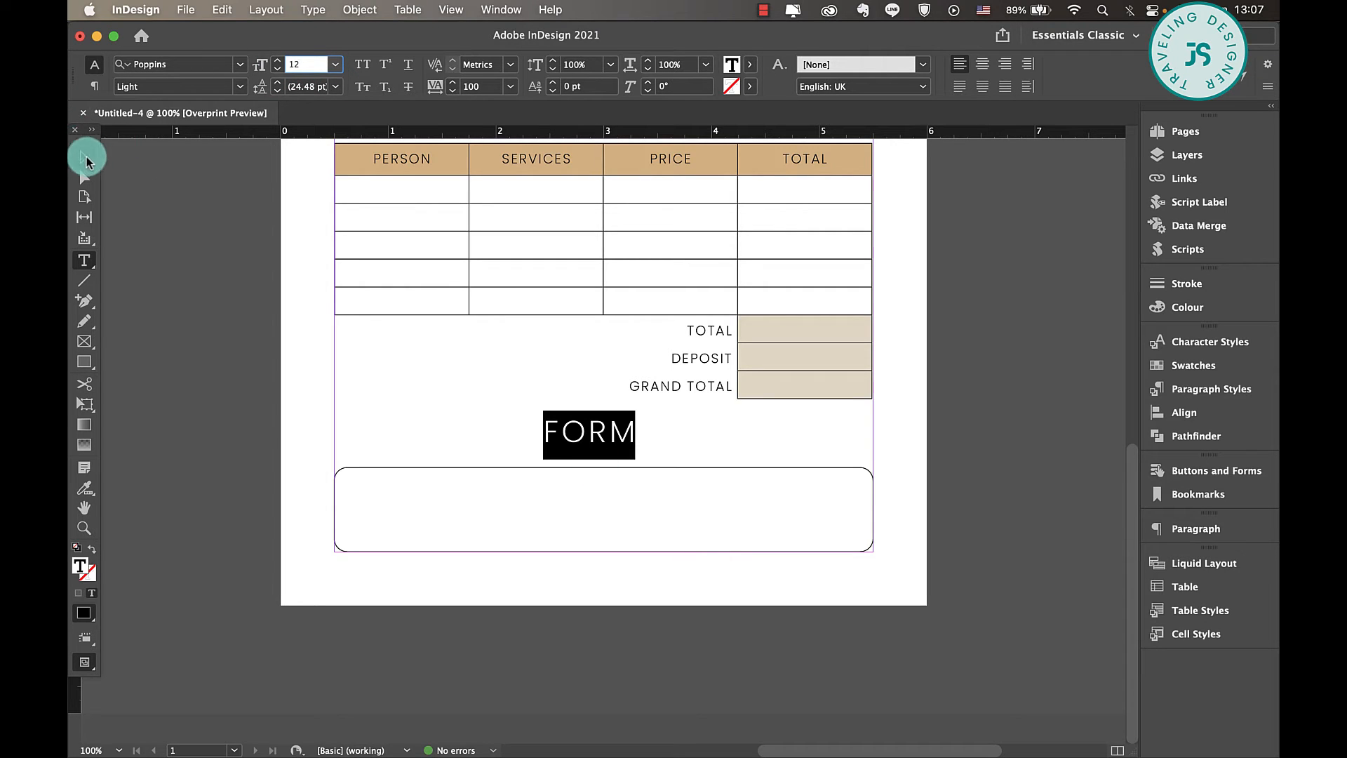
{"action": "left_click", "coordinate": [84, 157]}
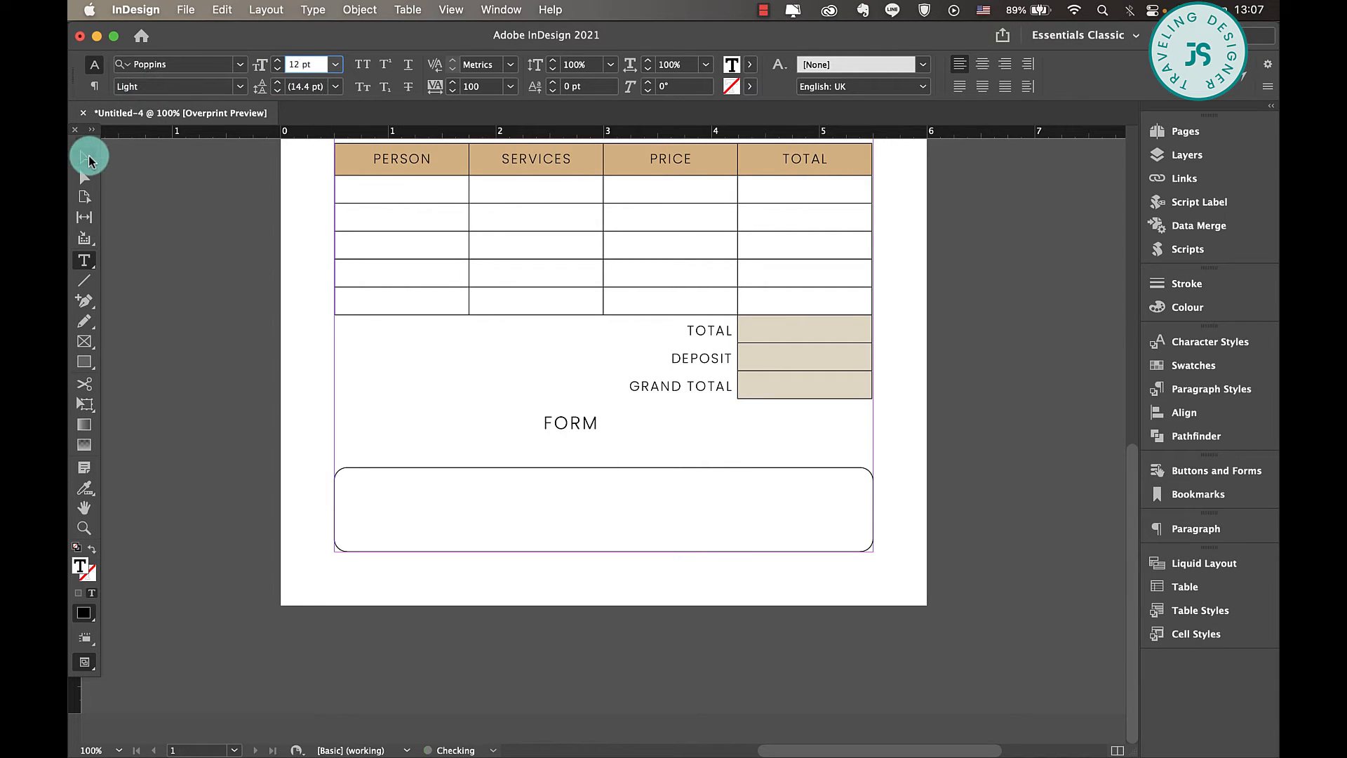
- Replace the pasted text with NOTES, reduce it to 9 pt and centre-align it
{"action": "double_click", "coordinate": [599, 416]}
{"action": "type", "text": "NOTES"}
{"action": "double_click", "coordinate": [599, 421]}
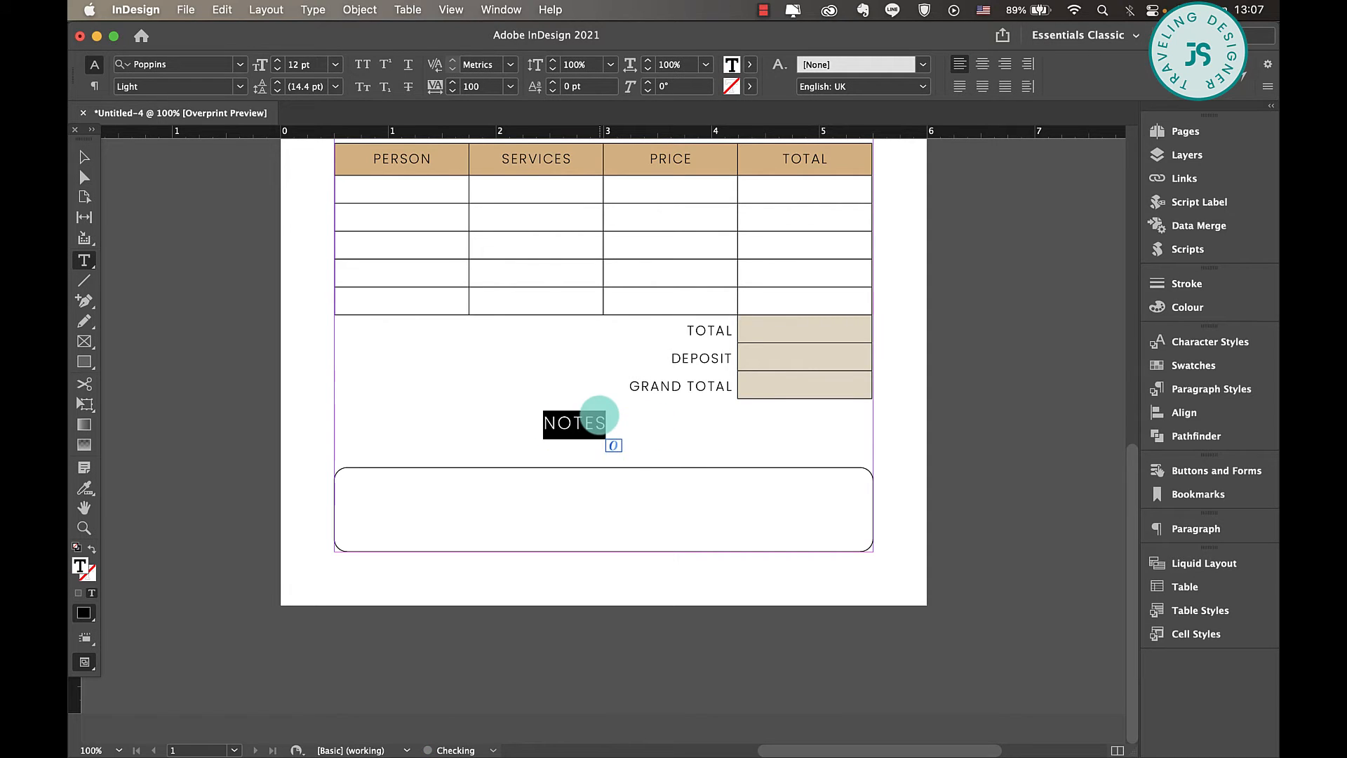
{"action": "left_click", "coordinate": [277, 69]}
{"action": "left_click", "coordinate": [277, 69]}
{"action": "left_click", "coordinate": [278, 69]}
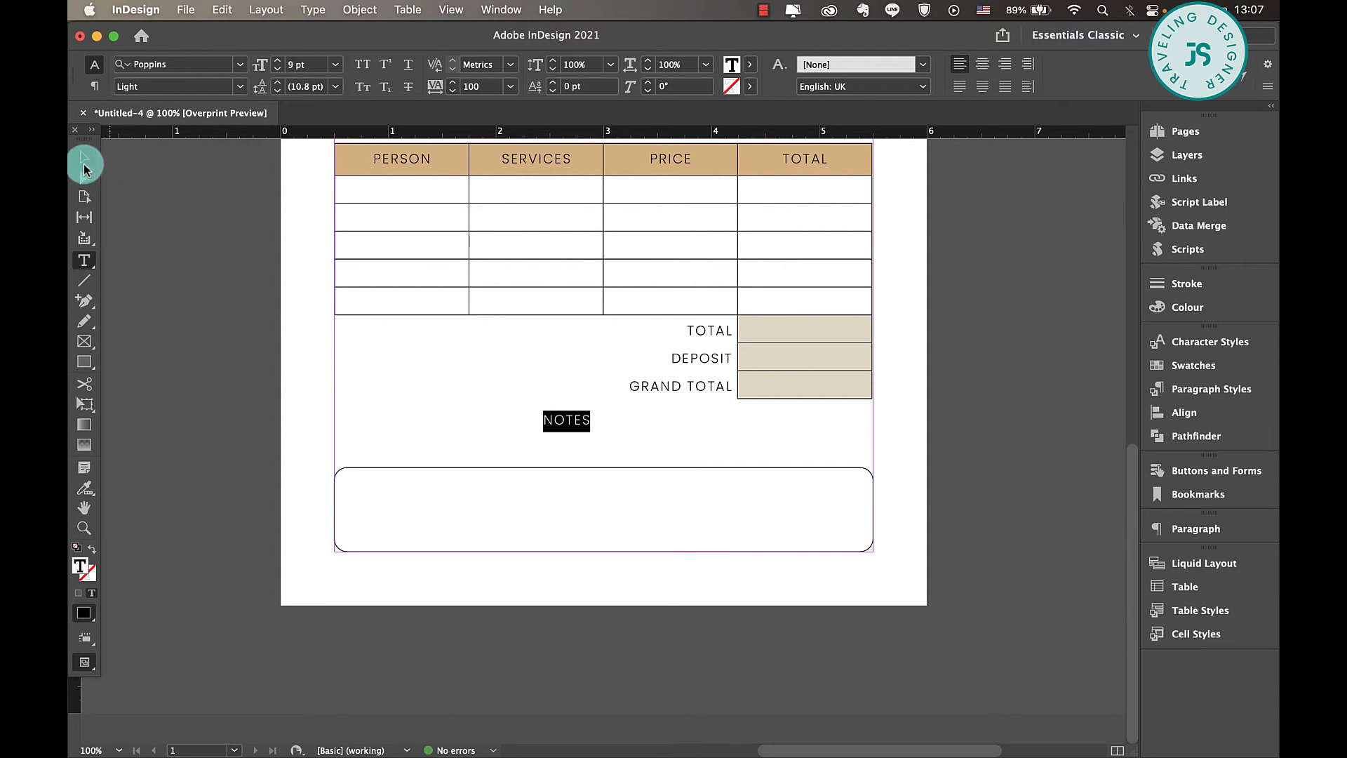
{"action": "left_click", "coordinate": [982, 64]}
- Shrink the NOTES frame to about 0.76 by 0.22 in, centre it over the rounded box's top border and fill it with [Paper]
{"action": "left_click", "coordinate": [100, 160]}
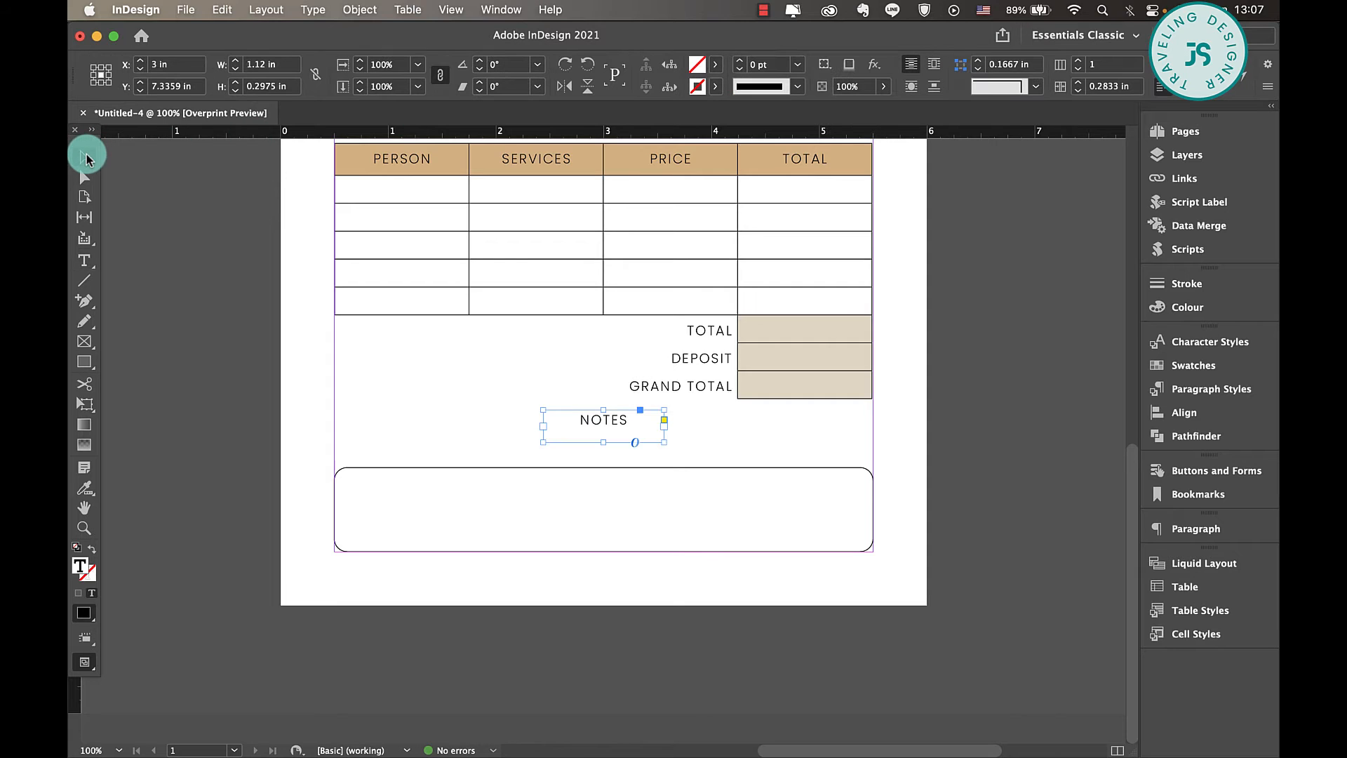
{"action": "mouse_move", "coordinate": [664, 442]}
{"action": "left_mouse_down"}
{"action": "mouse_move", "coordinate": [617, 430]}
{"action": "mouse_move", "coordinate": [644, 443]}
{"action": "mouse_move", "coordinate": [618, 467]}
{"action": "left_mouse_up"}
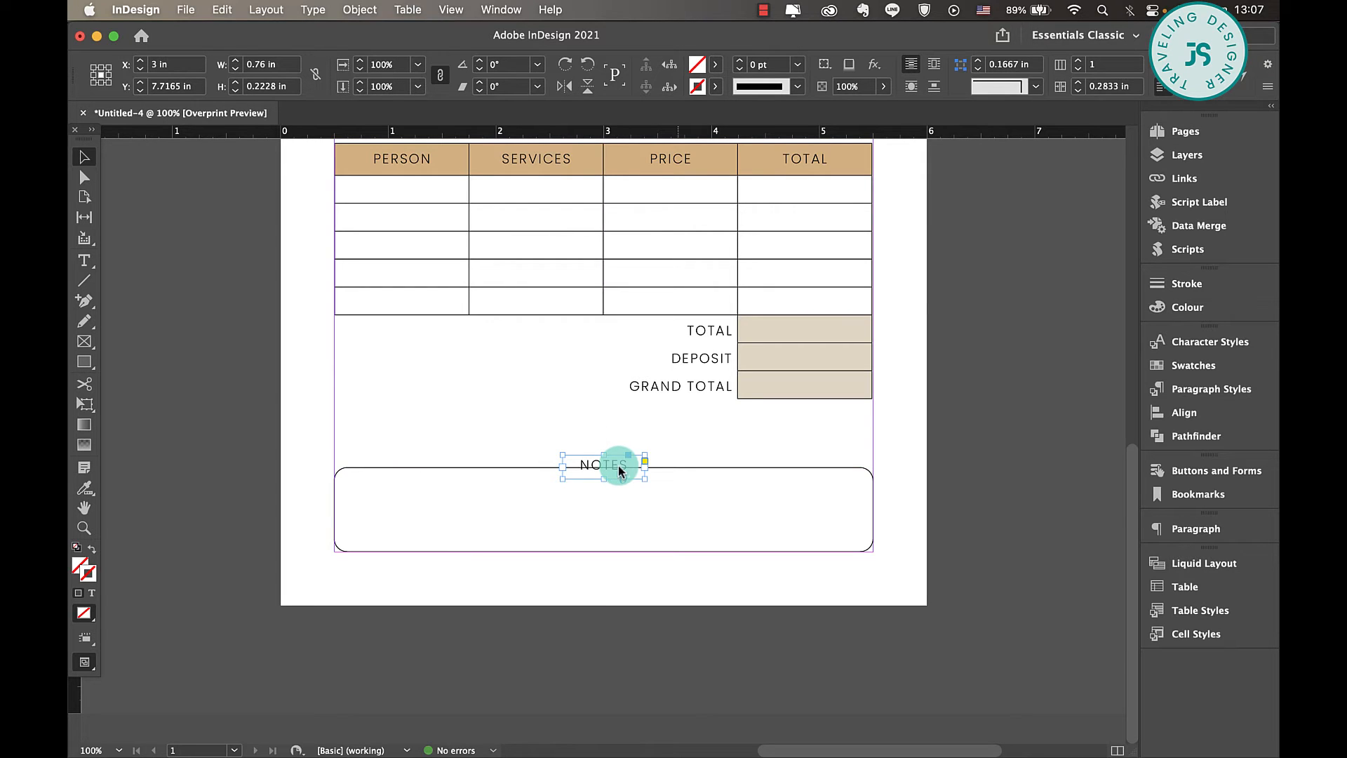
{"action": "left_click", "coordinate": [717, 69]}
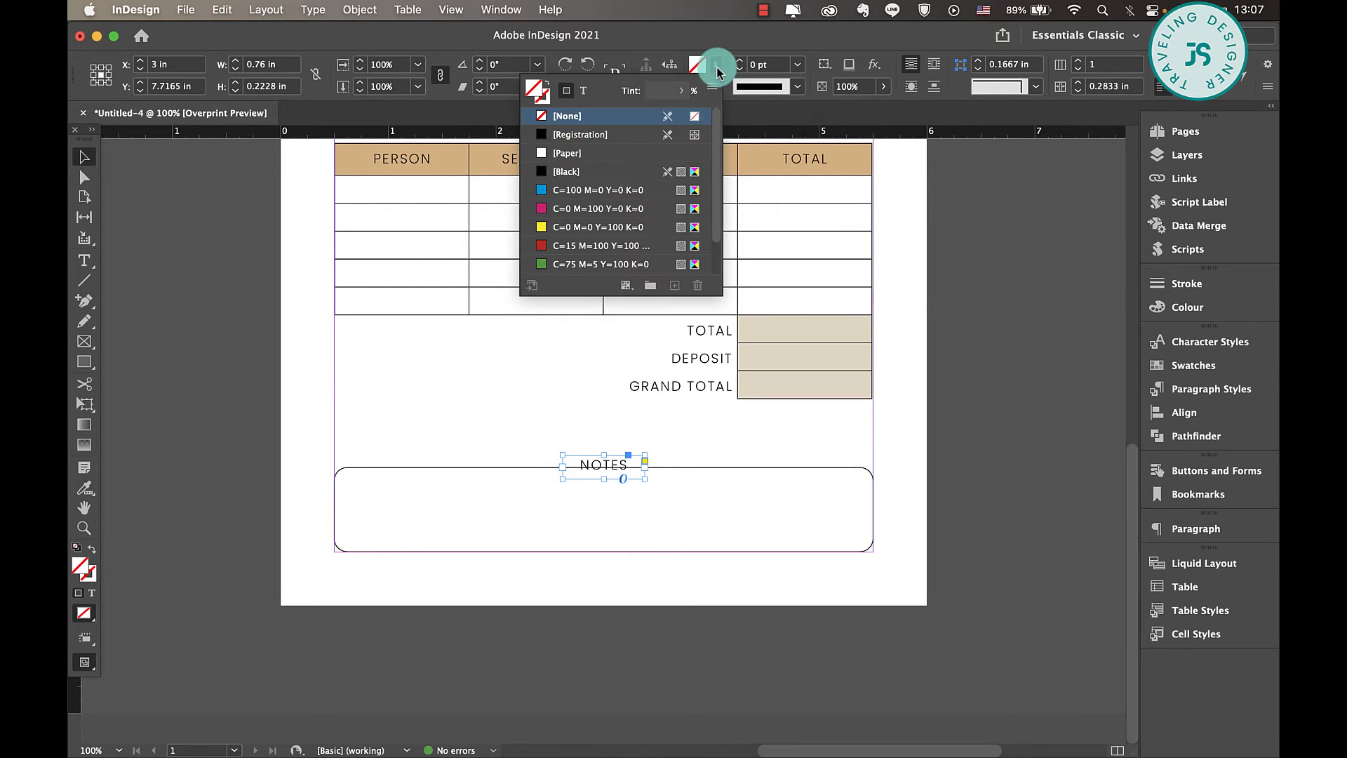
{"action": "left_click", "coordinate": [568, 153]}
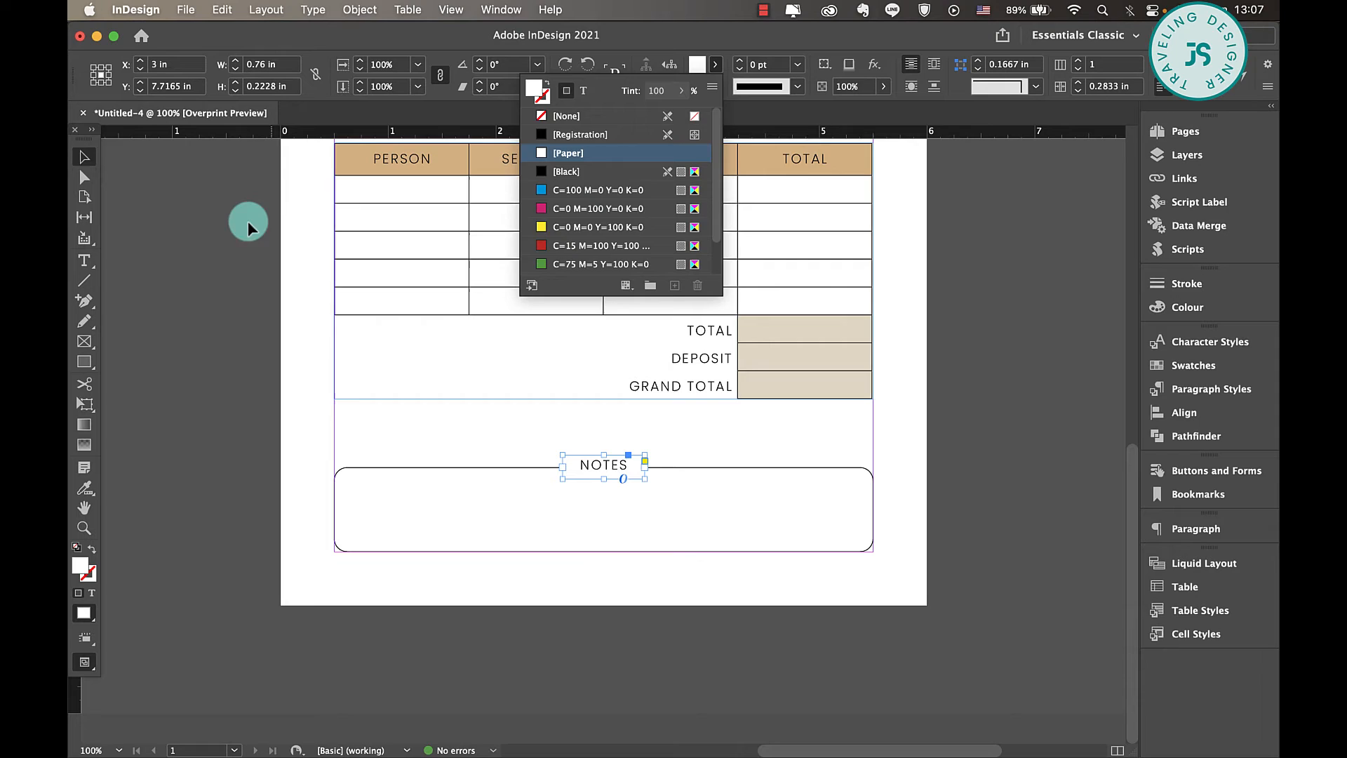
{"action": "left_click", "coordinate": [85, 158]}
{"action": "left_click", "coordinate": [571, 439]}
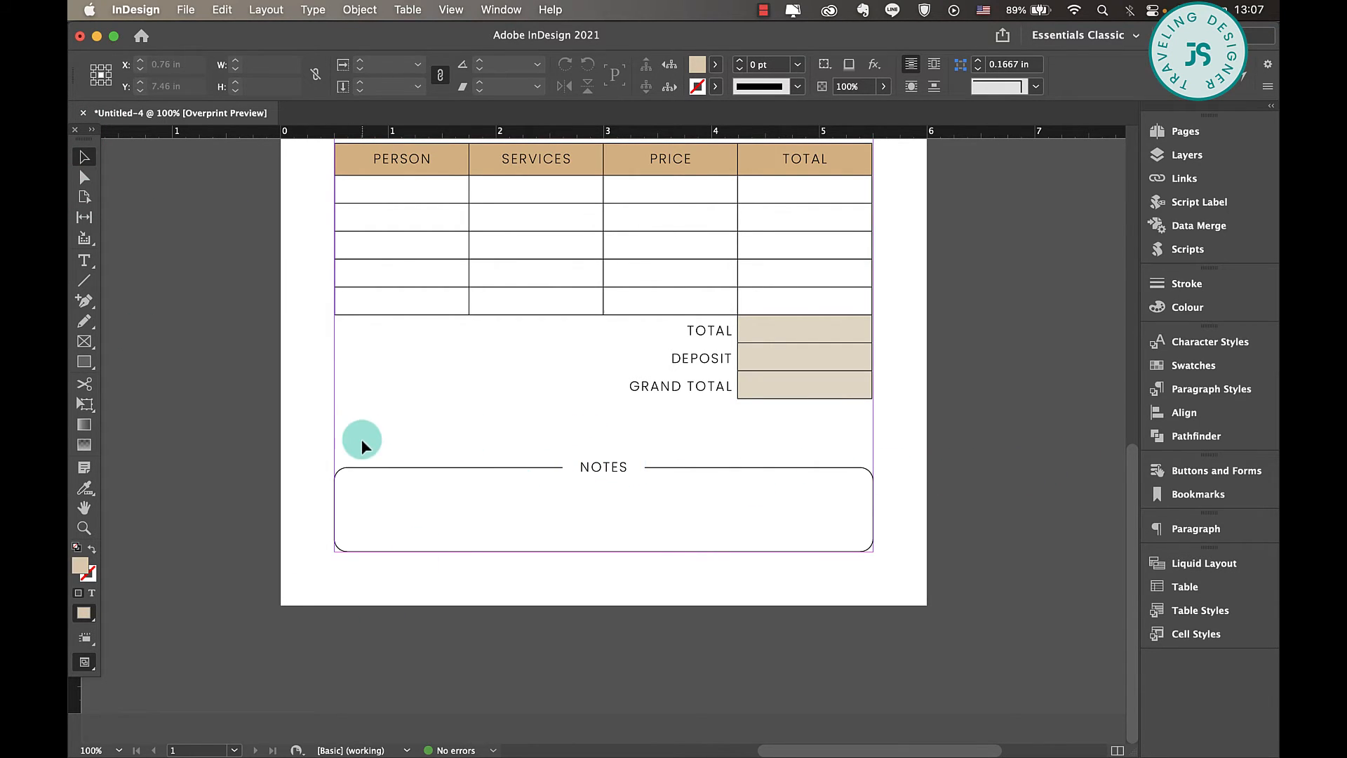
- Duplicate the NOTES frame at the left margin above the box, change its text to DATE: and left-align it
{"action": "left_click_drag", "start_coordinate": [361, 440], "coordinate": [396, 441]}
{"action": "triple_click", "coordinate": [396, 441]}
{"action": "type", "text": "DATE:"}
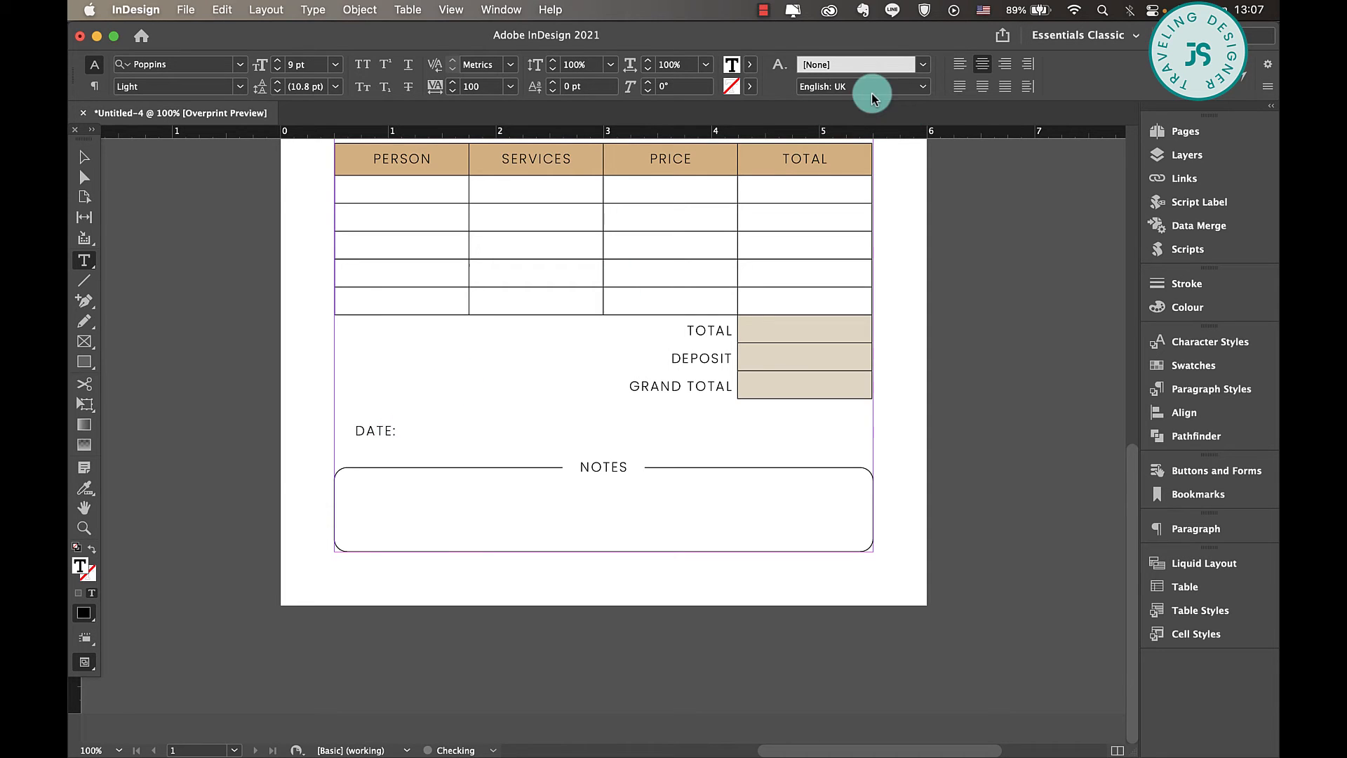
{"action": "key", "text": "super+a"}
{"action": "left_click", "coordinate": [959, 64]}
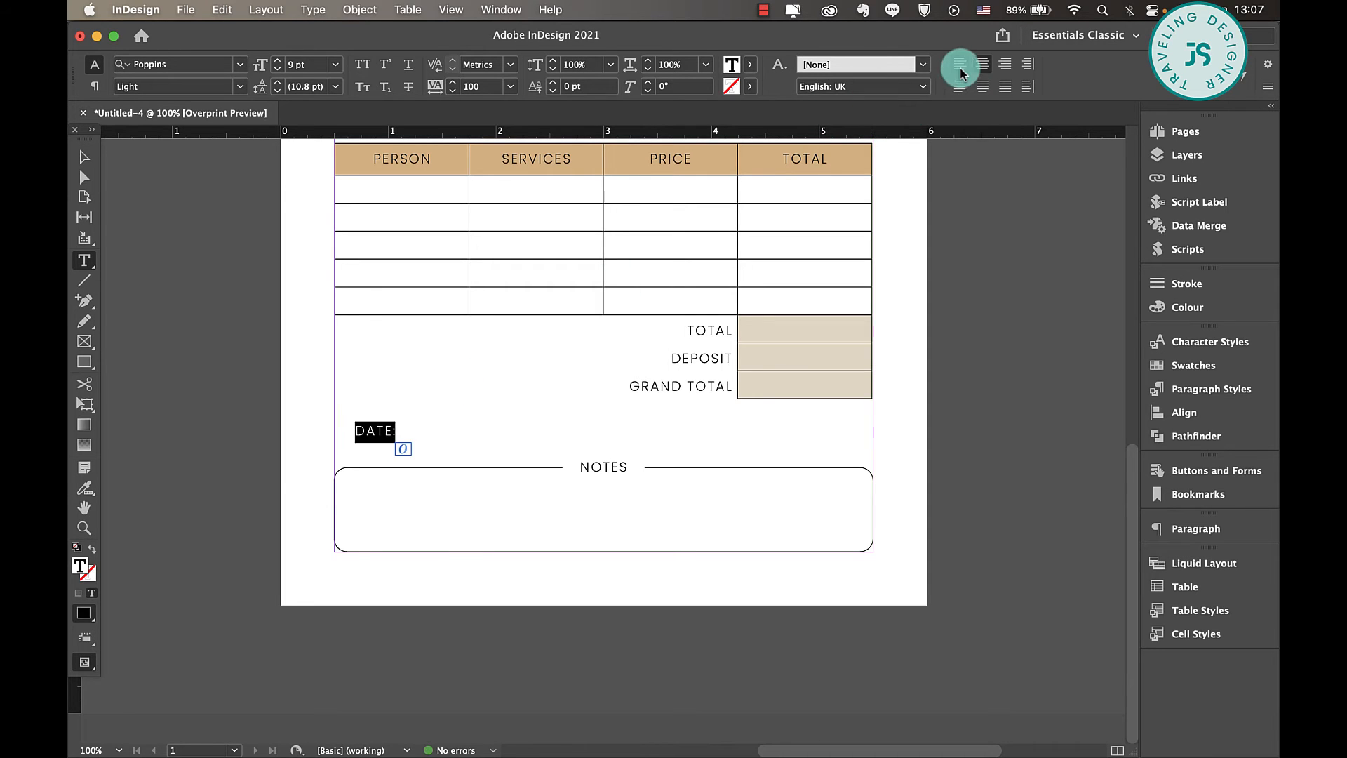
{"action": "left_click", "coordinate": [84, 155]}
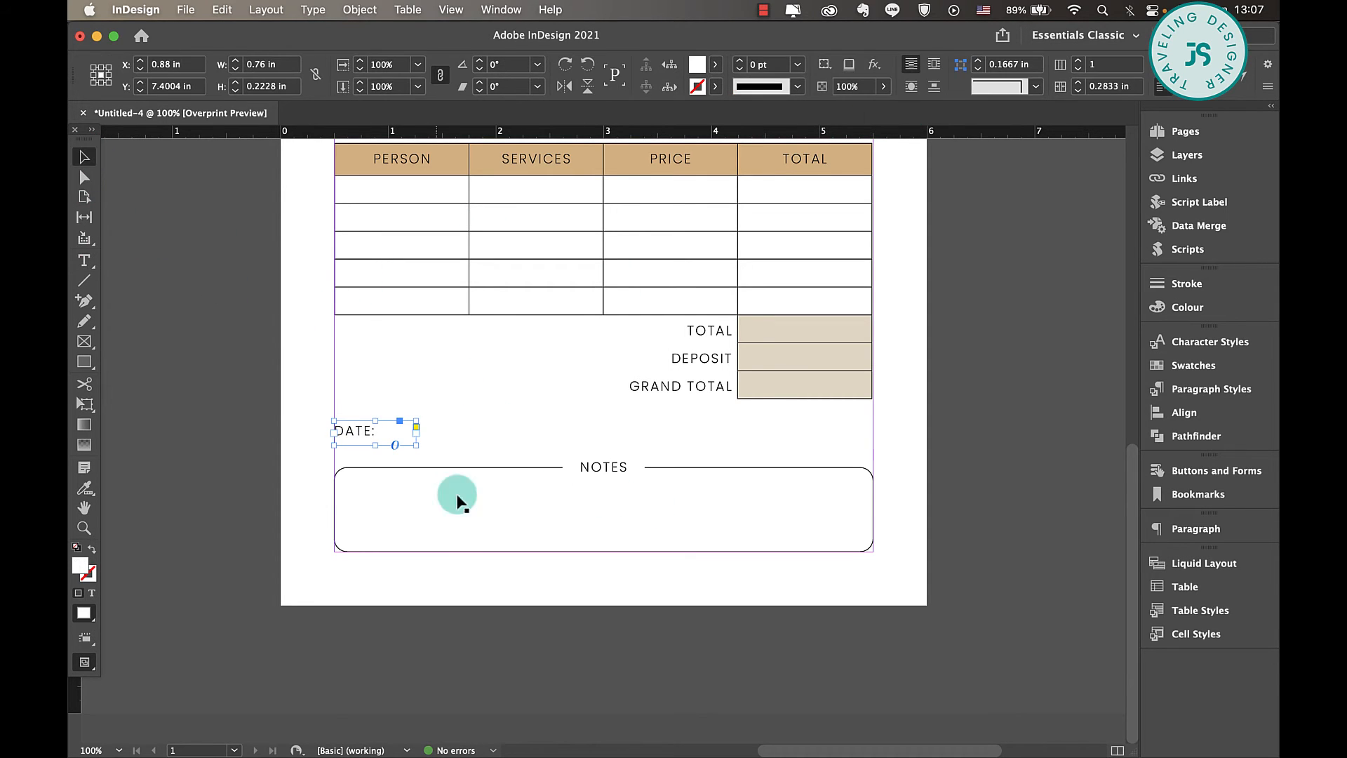
- Duplicate the DATE: label above NOTES and change the copy's text to SIGNATURE
{"action": "left_click_drag", "start_coordinate": [367, 430], "coordinate": [616, 435]}
{"action": "triple_click", "coordinate": [613, 430]}
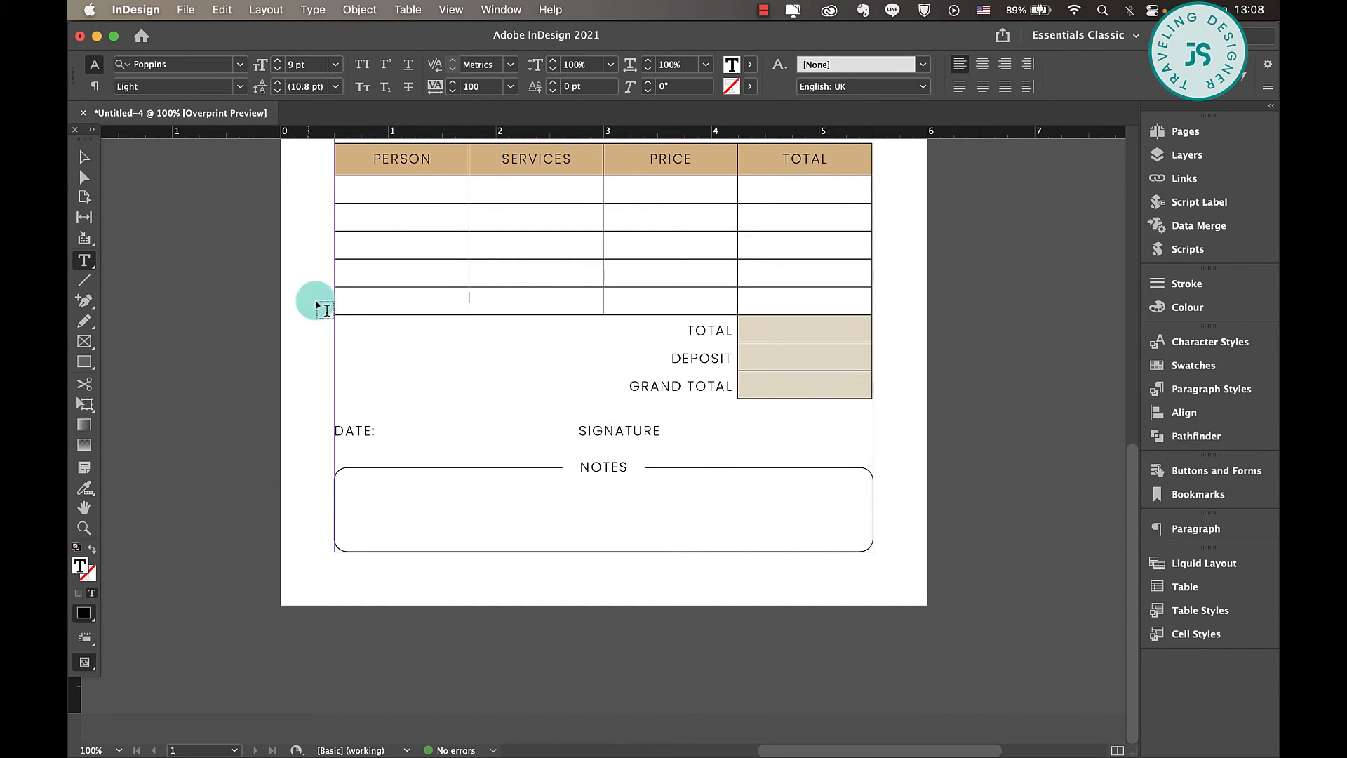
{"action": "left_click", "coordinate": [85, 156]}
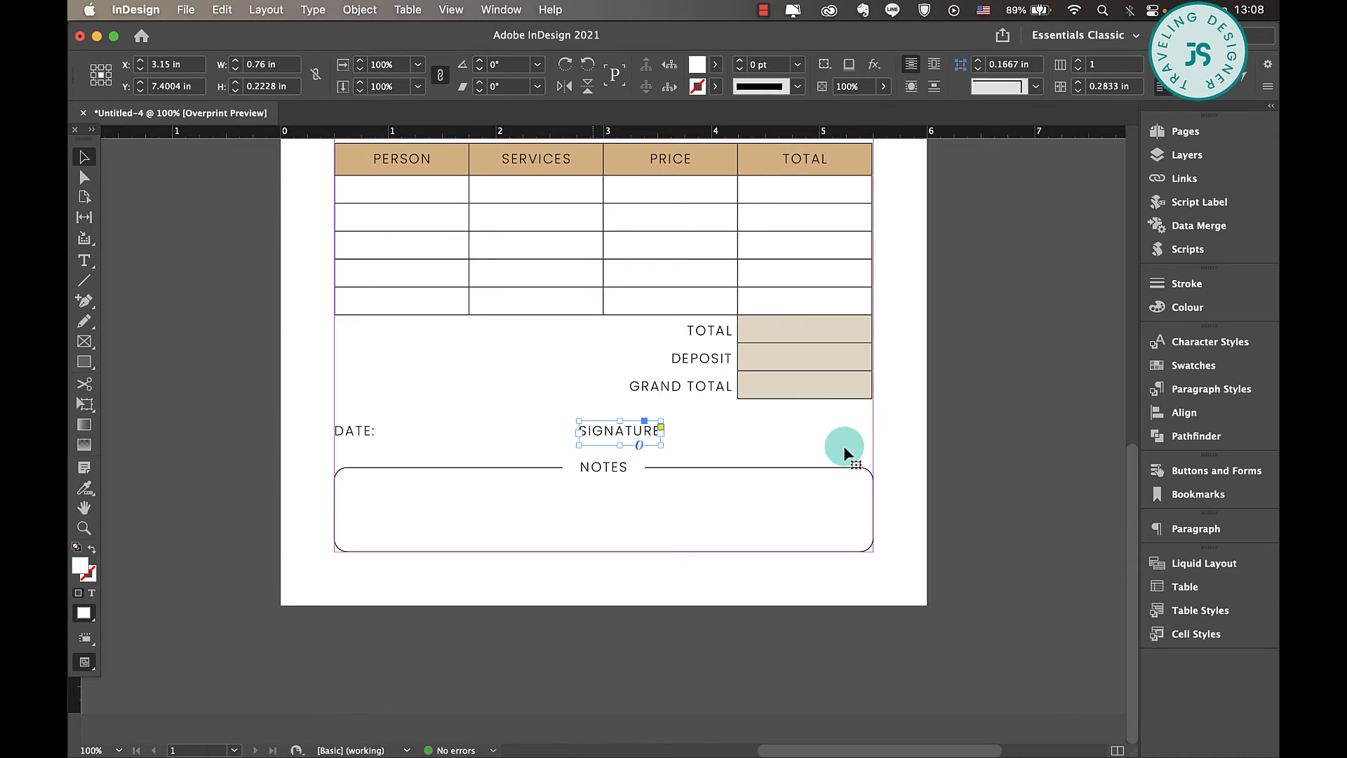
- Swap the two labels, placing SIGNATURE at the left margin and DATE: to its right
{"action": "left_click", "coordinate": [843, 445]}
{"action": "double_click", "coordinate": [602, 438]}
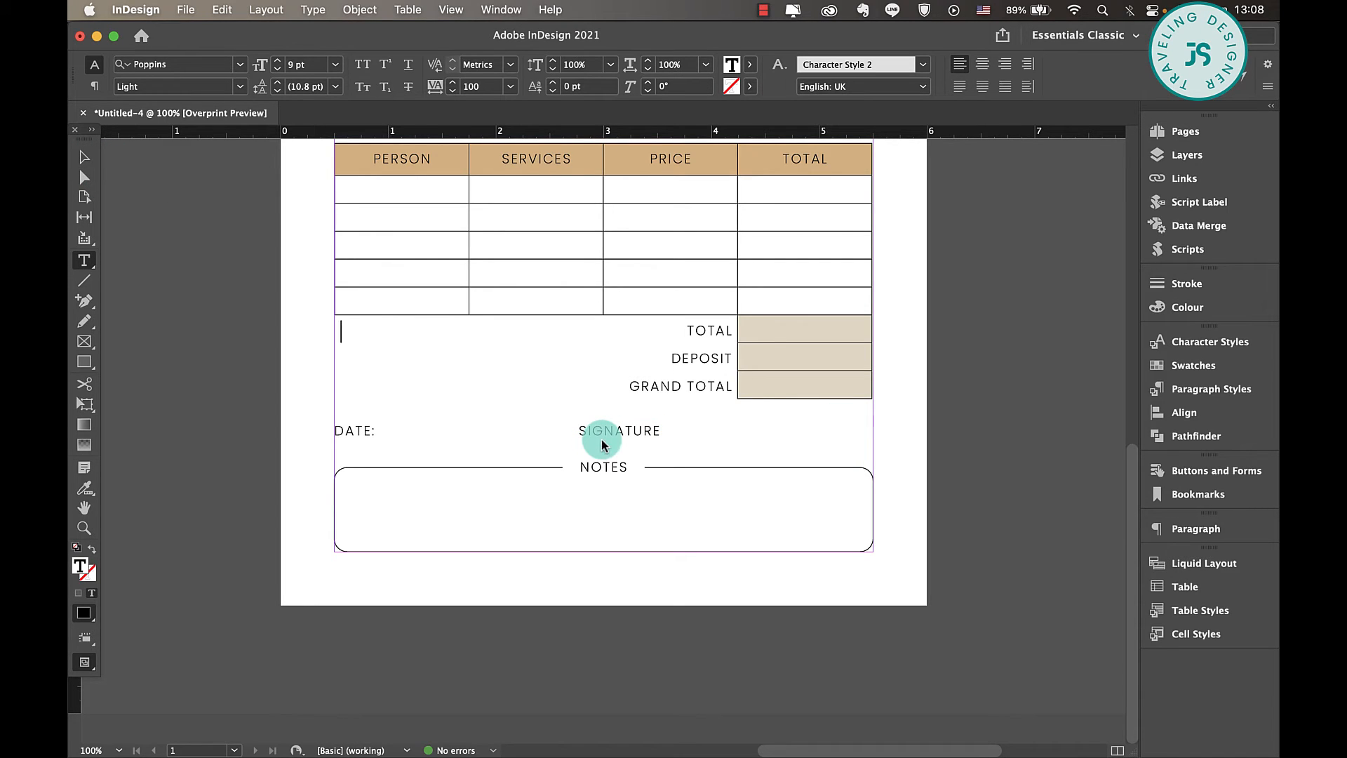
{"action": "left_click", "coordinate": [111, 168]}
{"action": "key", "text": "Escape"}
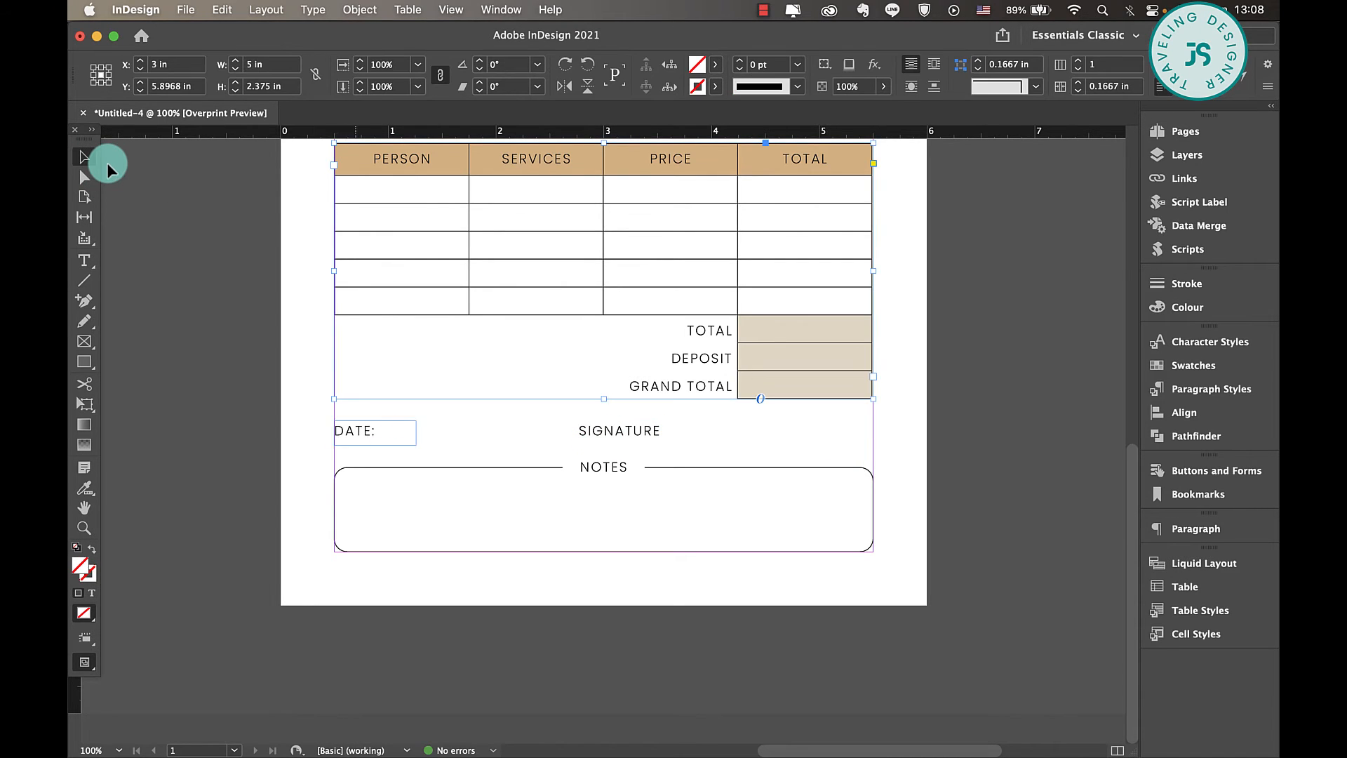
{"action": "left_click_drag", "start_coordinate": [356, 433], "coordinate": [742, 433]}
{"action": "mouse_move", "coordinate": [630, 442]}
{"action": "left_mouse_down"}
{"action": "mouse_move", "coordinate": [445, 444]}
{"action": "mouse_move", "coordinate": [369, 423]}
{"action": "mouse_move", "coordinate": [387, 428]}
{"action": "left_mouse_up"}
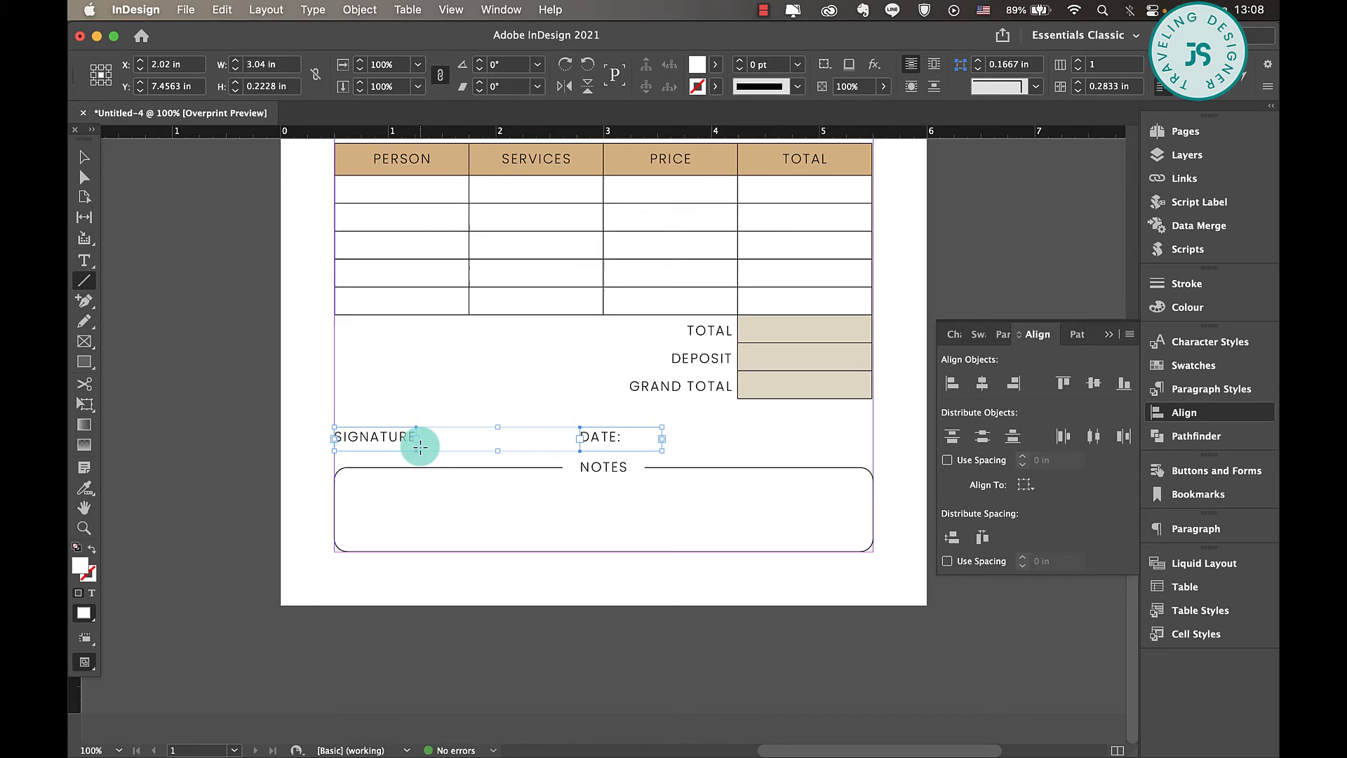
- Draw a horizontal signature line with a 0.5 pt [Black] stroke and shorten it to about 1.42 in between SIGNATURE and DATE:
{"action": "left_click_drag", "start_coordinate": [421, 447], "coordinate": [574, 446]}
{"action": "left_click", "coordinate": [787, 66]}
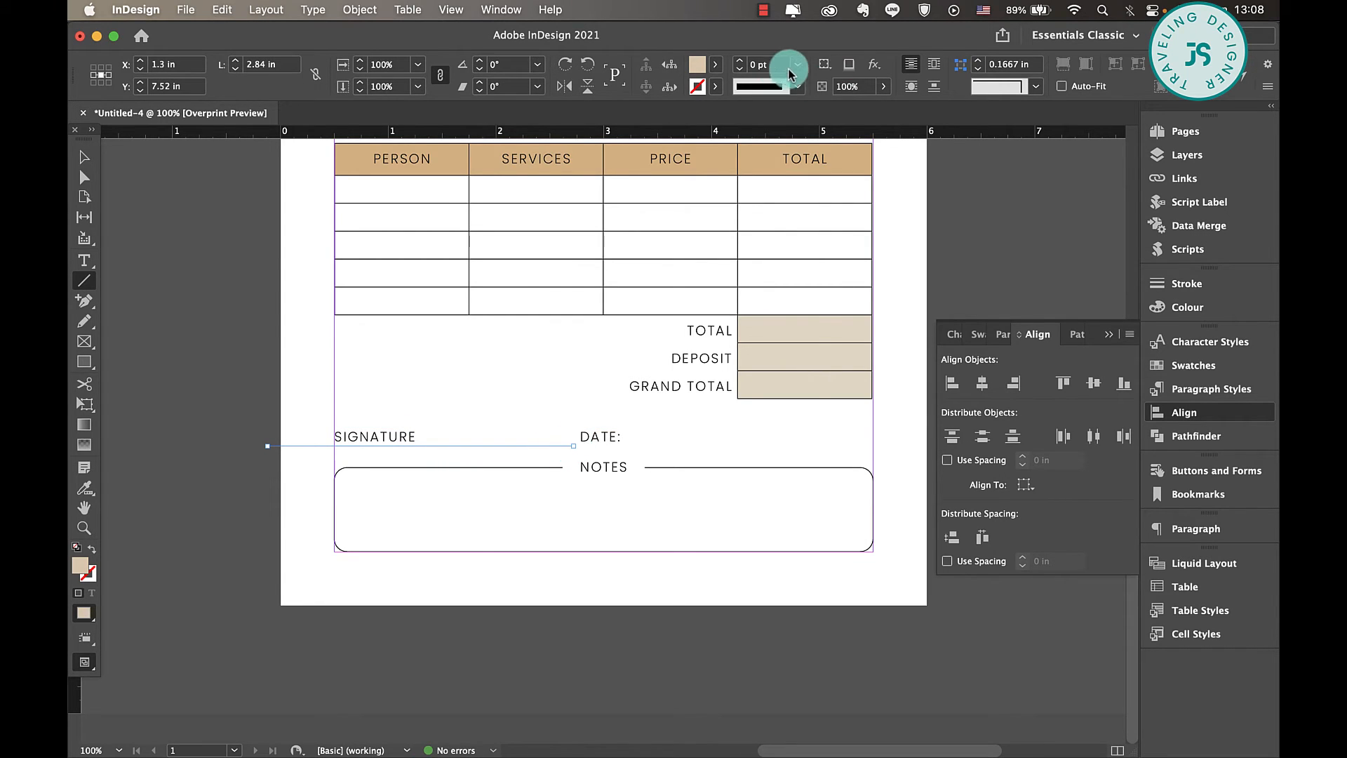
{"action": "left_click", "coordinate": [779, 117]}
{"action": "left_click", "coordinate": [715, 85]}
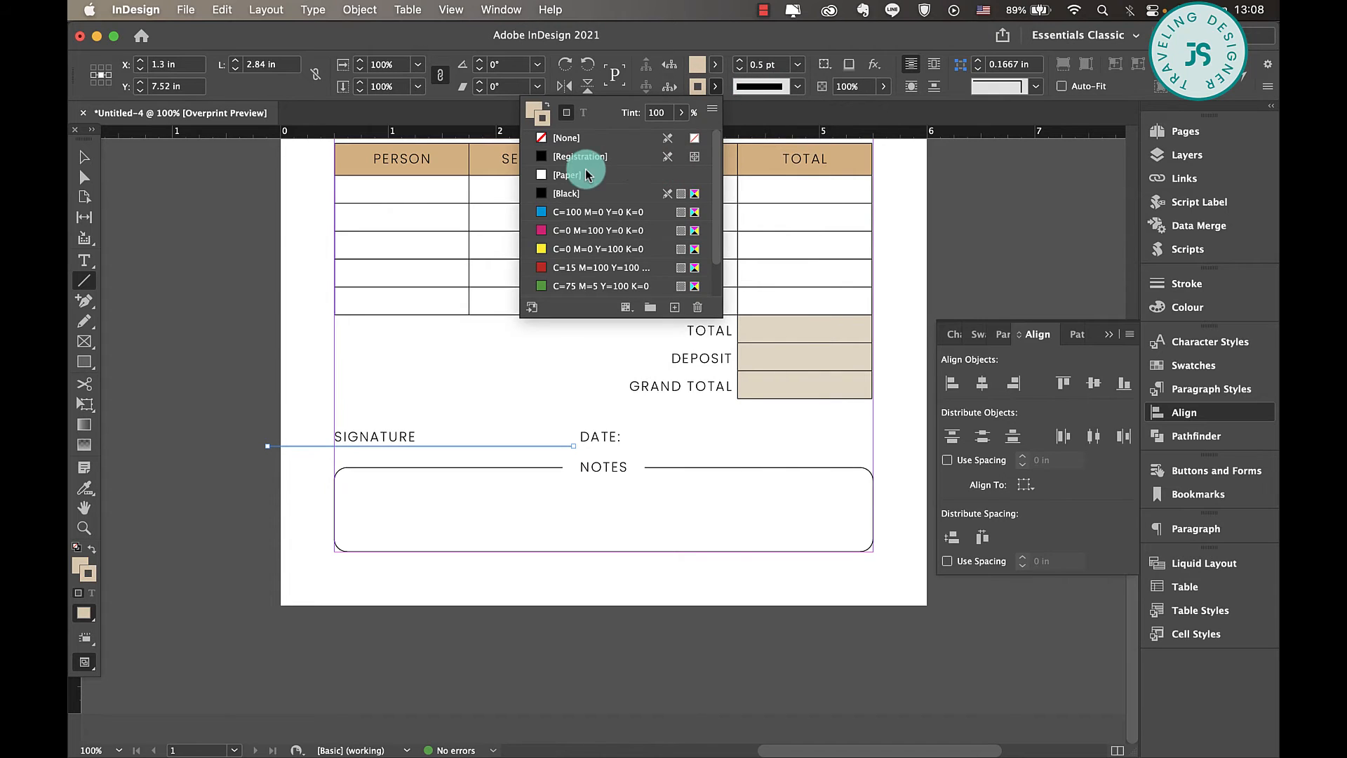
{"action": "left_click", "coordinate": [572, 193]}
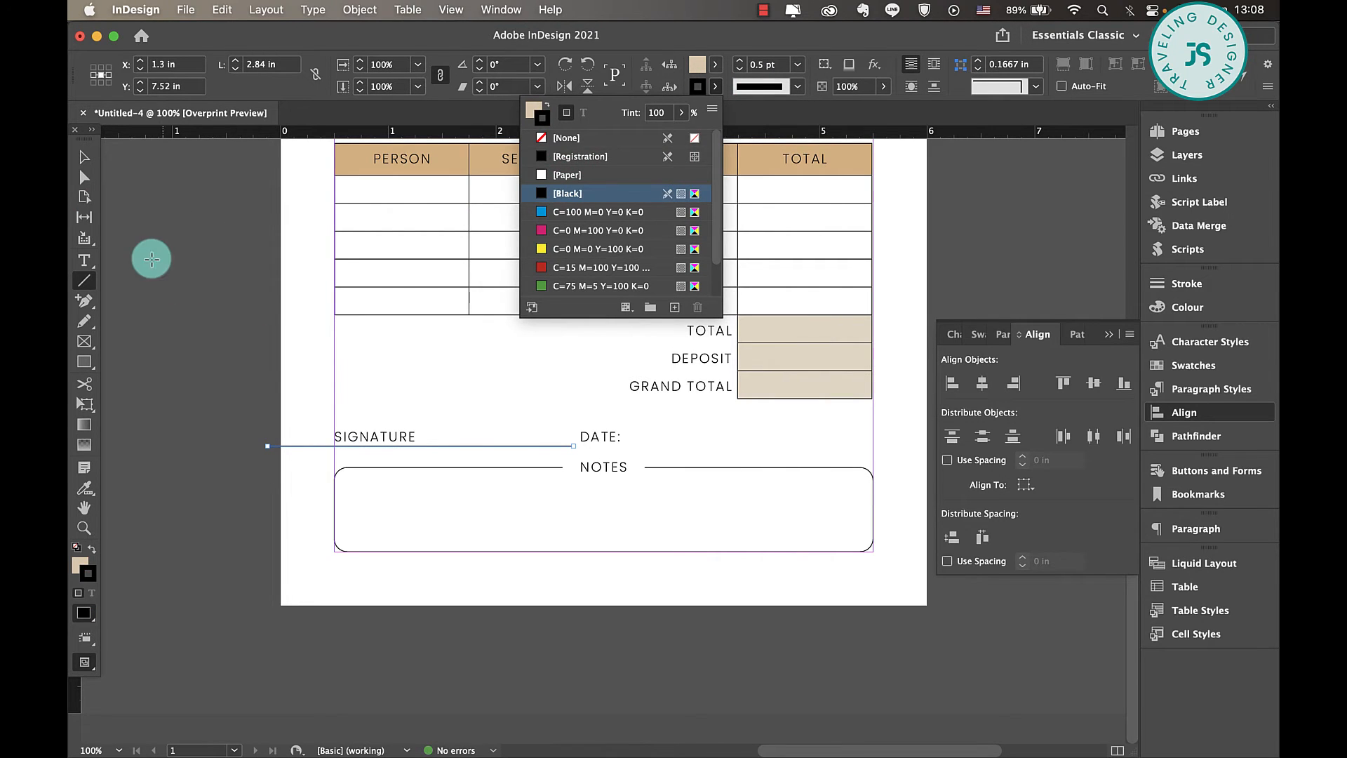
{"action": "left_click", "coordinate": [82, 160]}
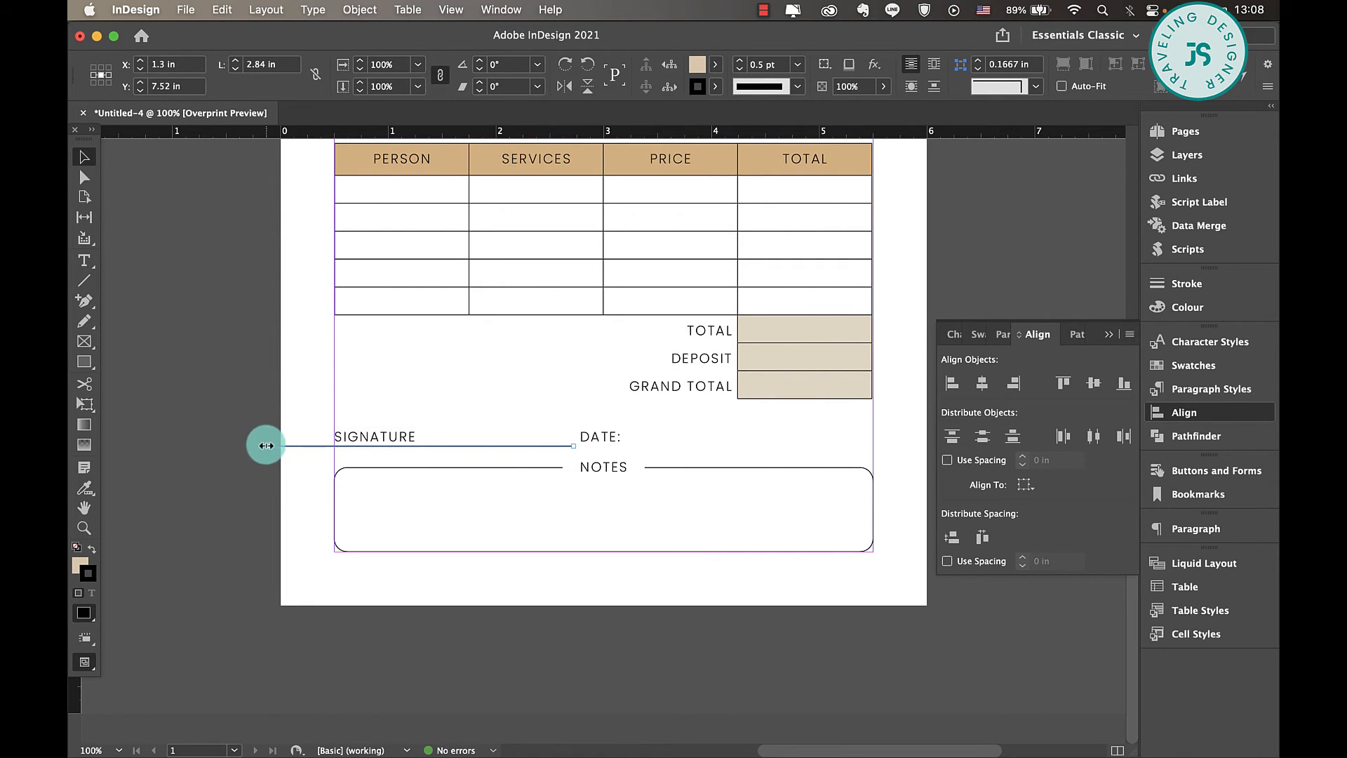
{"action": "mouse_move", "coordinate": [267, 445]}
{"action": "left_mouse_down"}
{"action": "mouse_move", "coordinate": [441, 445]}
{"action": "mouse_move", "coordinate": [420, 446]}
{"action": "left_mouse_up"}
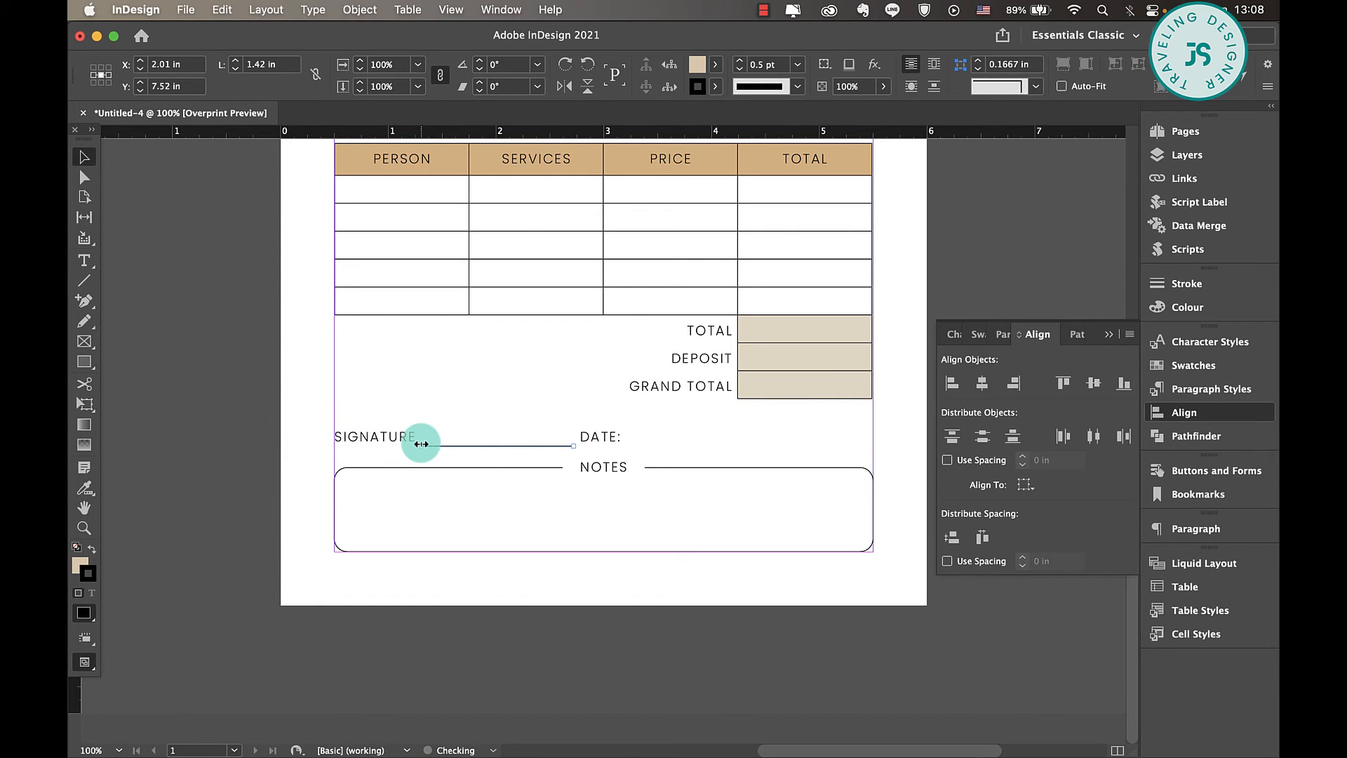
- Duplicate the signature line after DATE:, fit that label and line against the page's right margin, and preview the whole form
{"action": "mouse_move", "coordinate": [505, 445]}
{"action": "left_mouse_down"}
{"action": "mouse_move", "coordinate": [831, 442]}
{"action": "mouse_move", "coordinate": [791, 447]}
{"action": "left_mouse_up"}
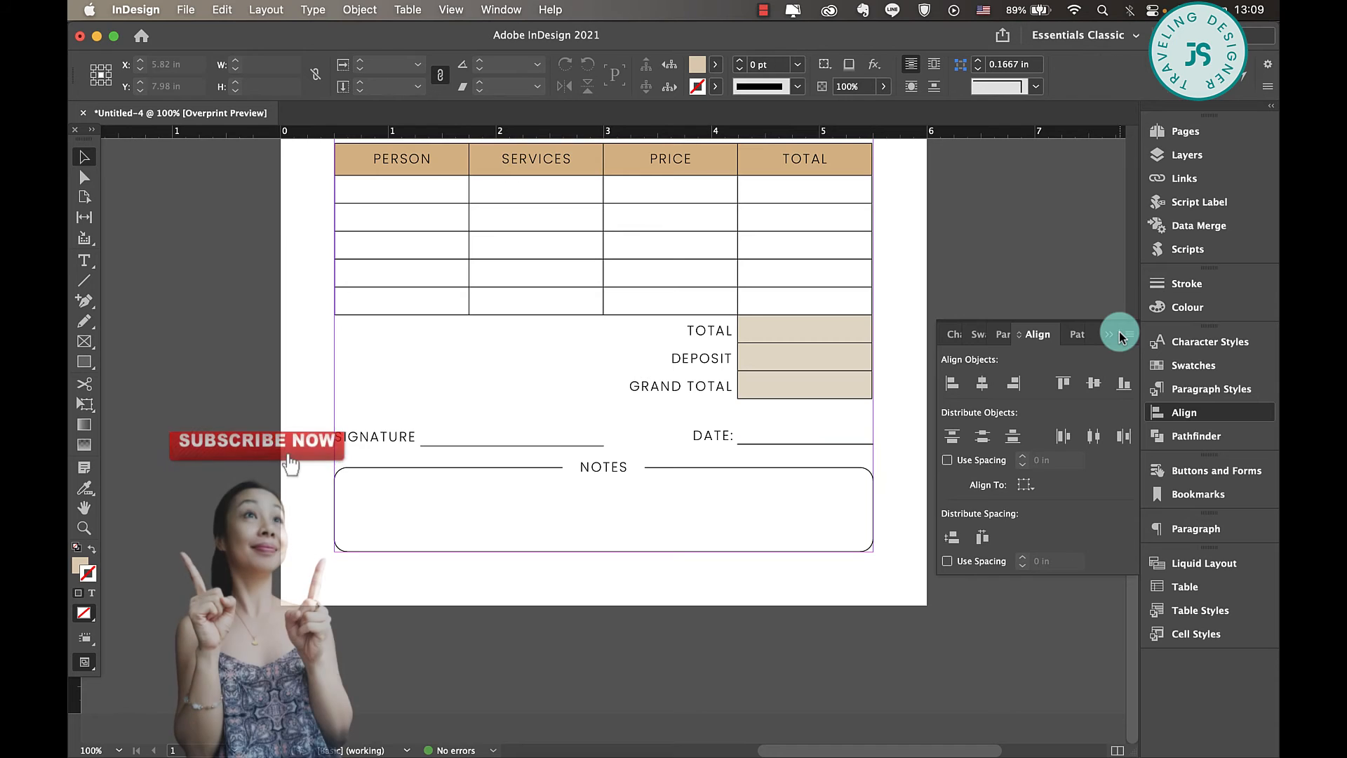
{"action": "left_click", "coordinate": [1119, 336]}
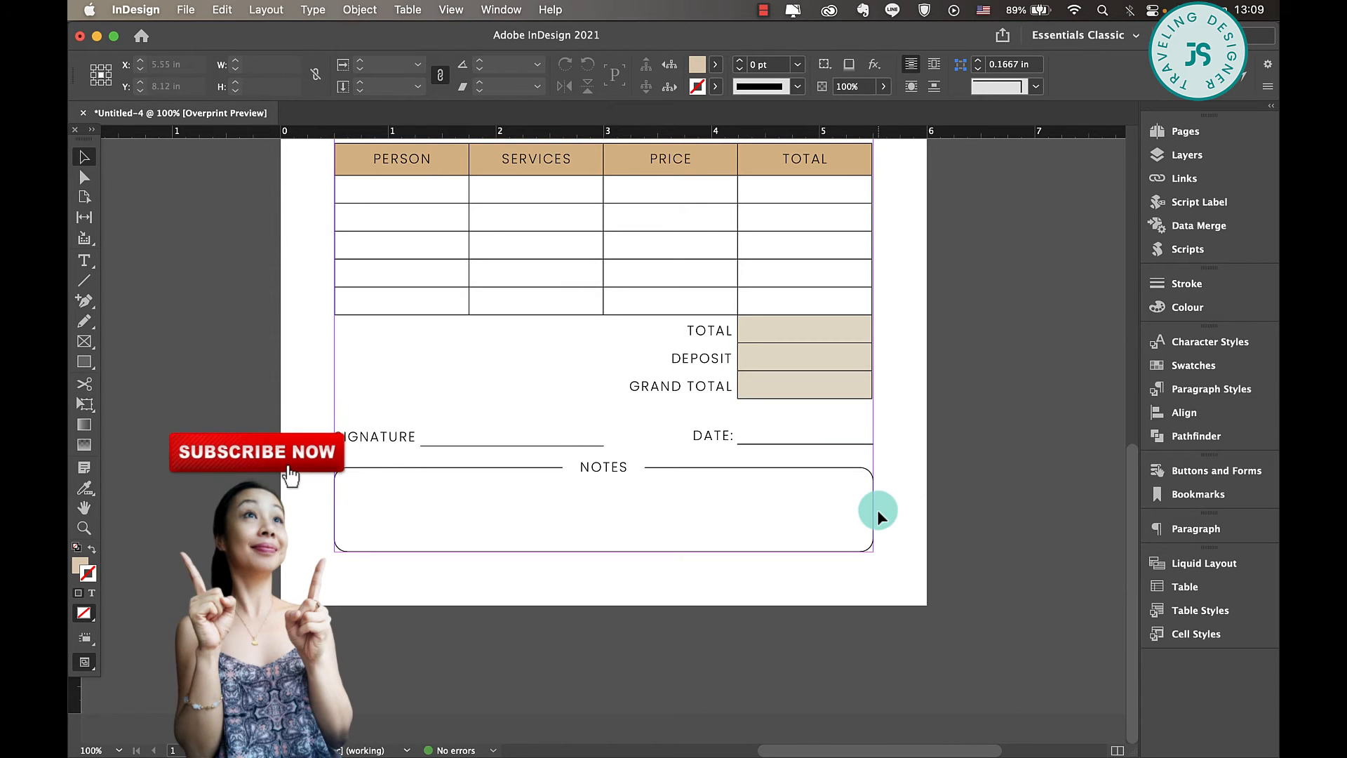
{"action": "key", "text": "super+minus"}
{"action": "key", "text": "super+minus"}
{"action": "key", "text": "w"}
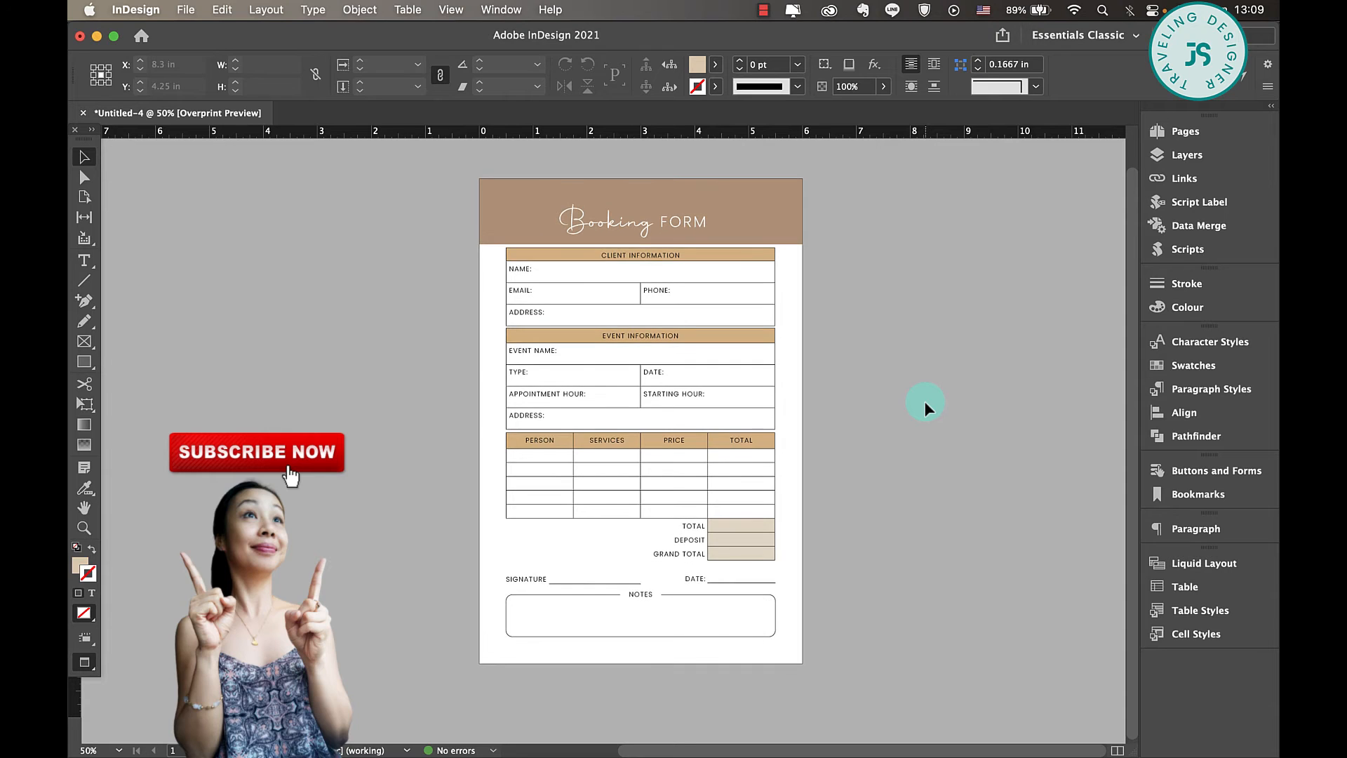
{"action": "scroll", "coordinate": [924, 401], "scroll_direction": "up", "scroll_amount": 2}
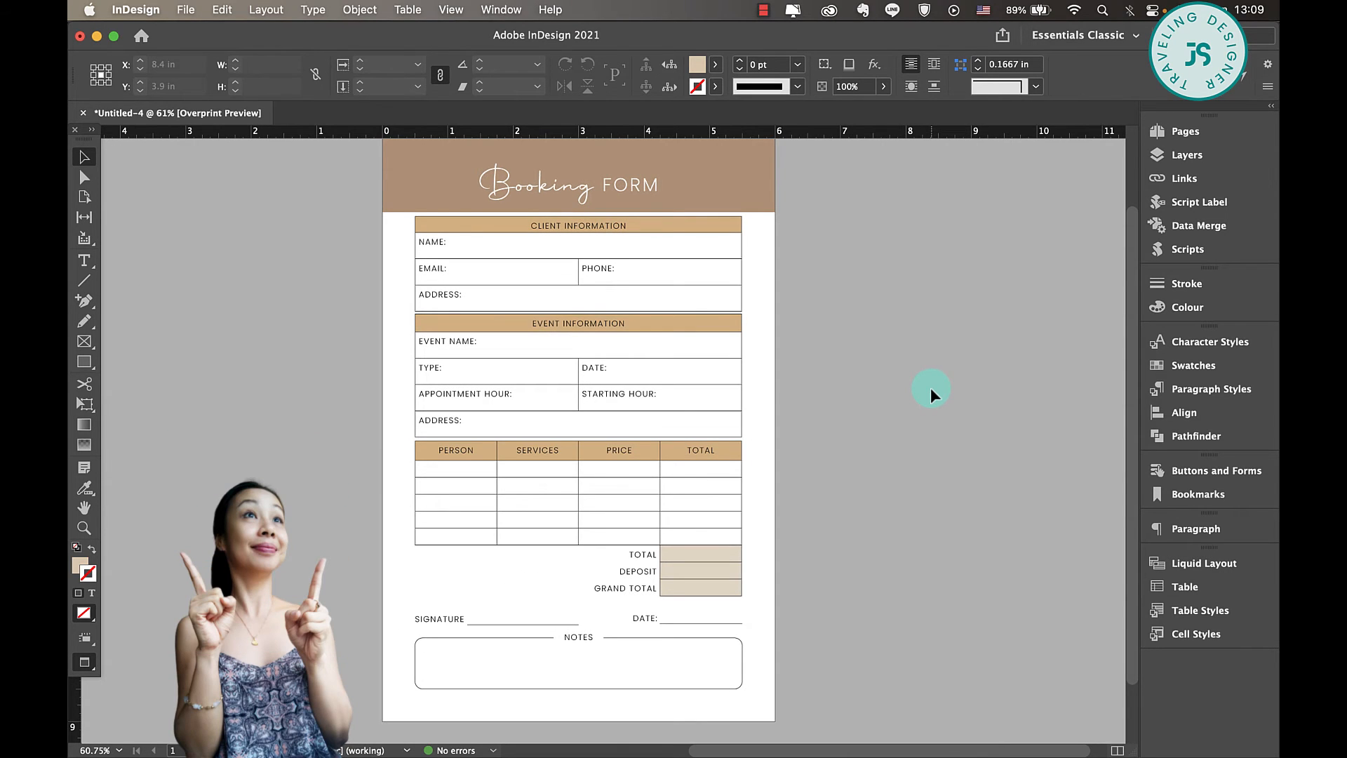
{"action": "scroll", "coordinate": [883, 274], "scroll_direction": "left", "scroll_amount": 2}
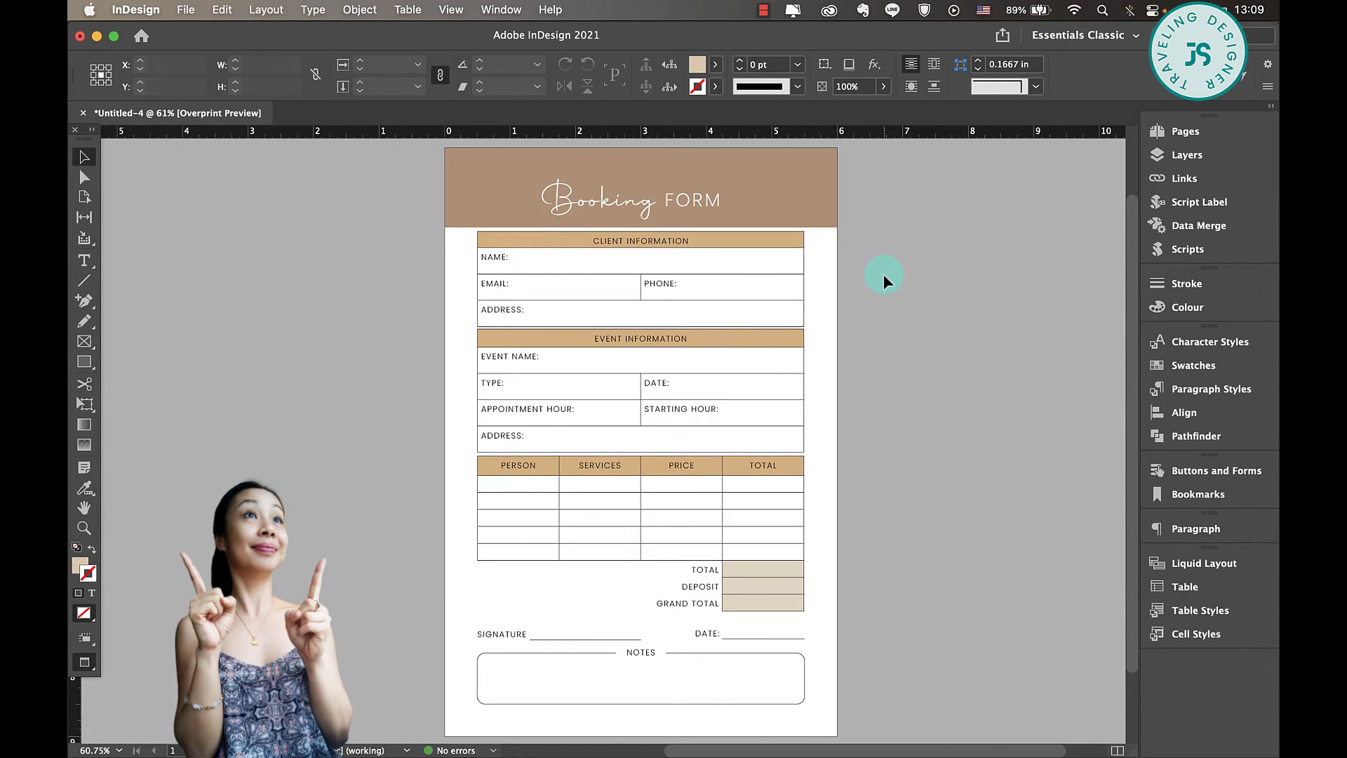
- Draw an empty text frame about 4.43 by 0.35 in beside NAME: in the client information table
{"action": "key", "text": "super+1"}
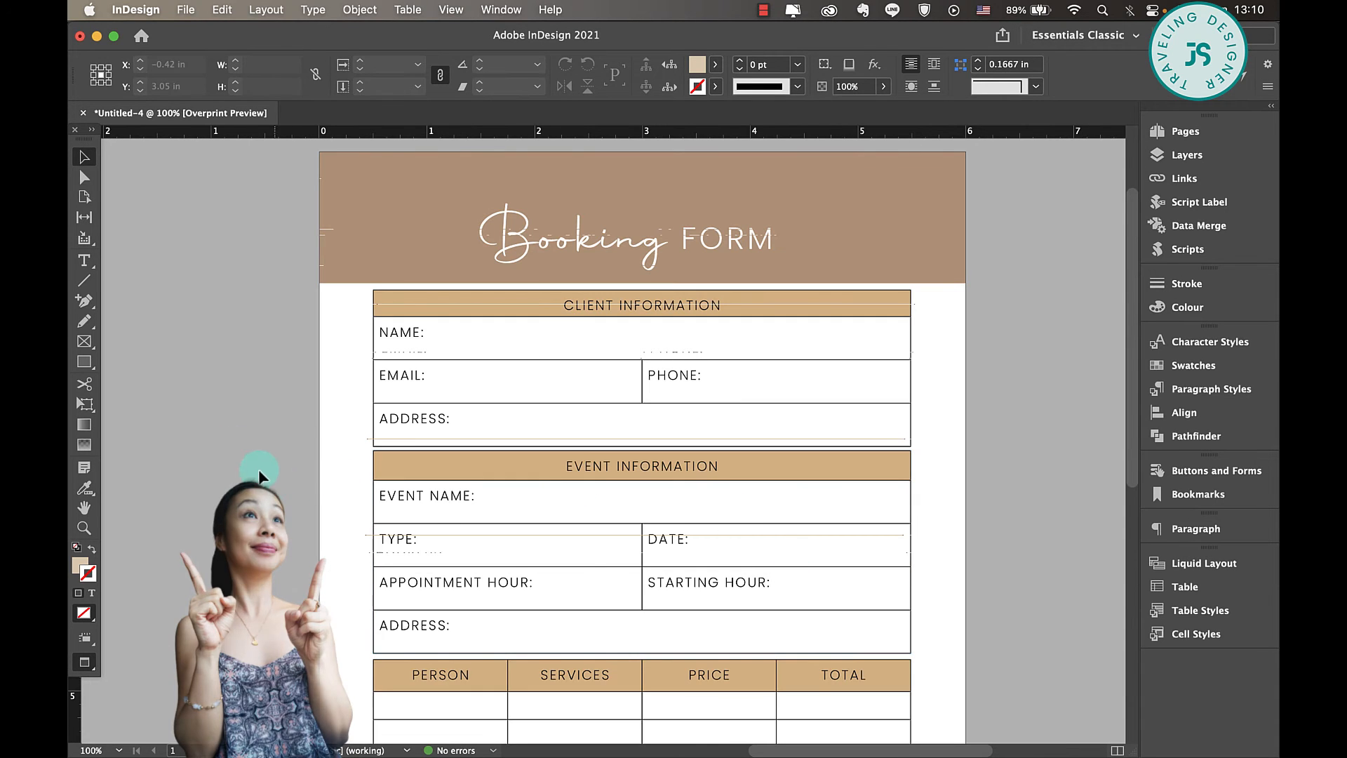
{"action": "left_click", "coordinate": [85, 261]}
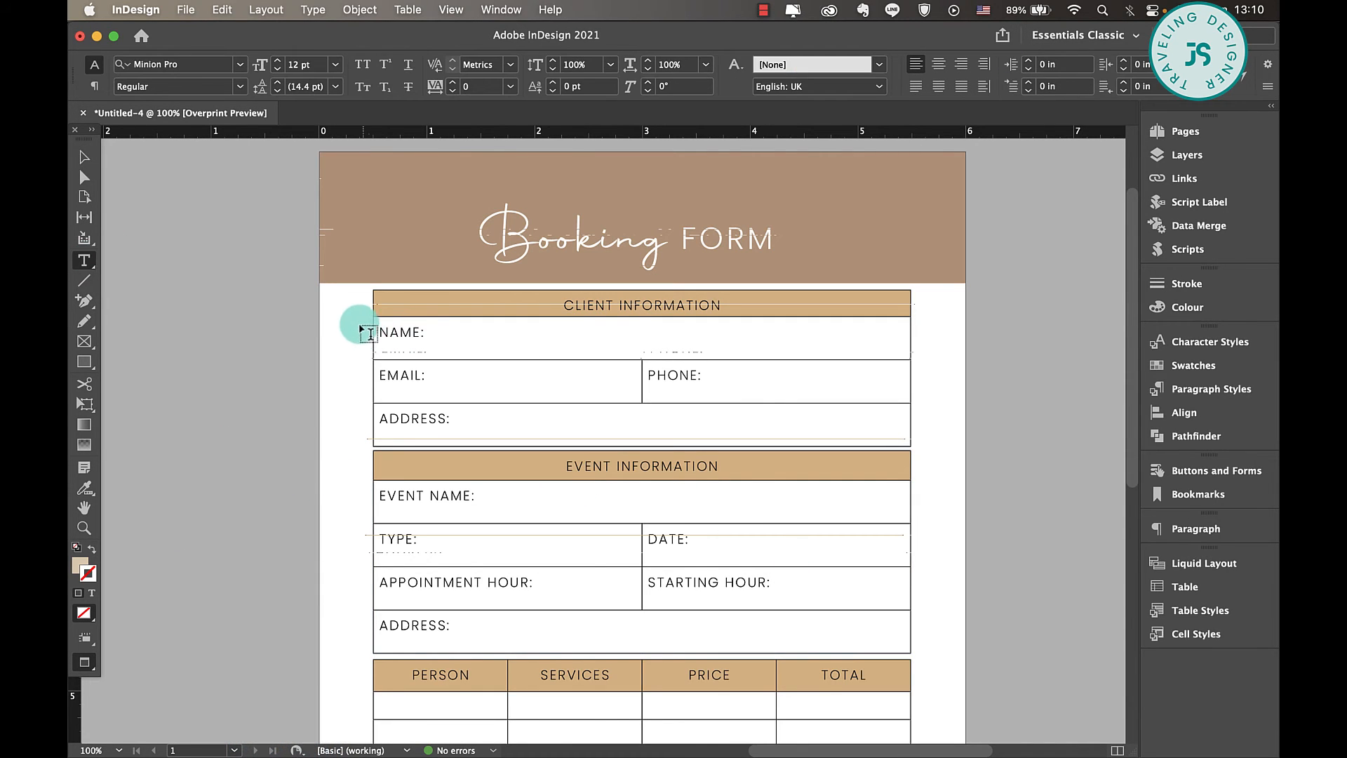
{"action": "left_click_drag", "start_coordinate": [357, 323], "coordinate": [676, 361]}
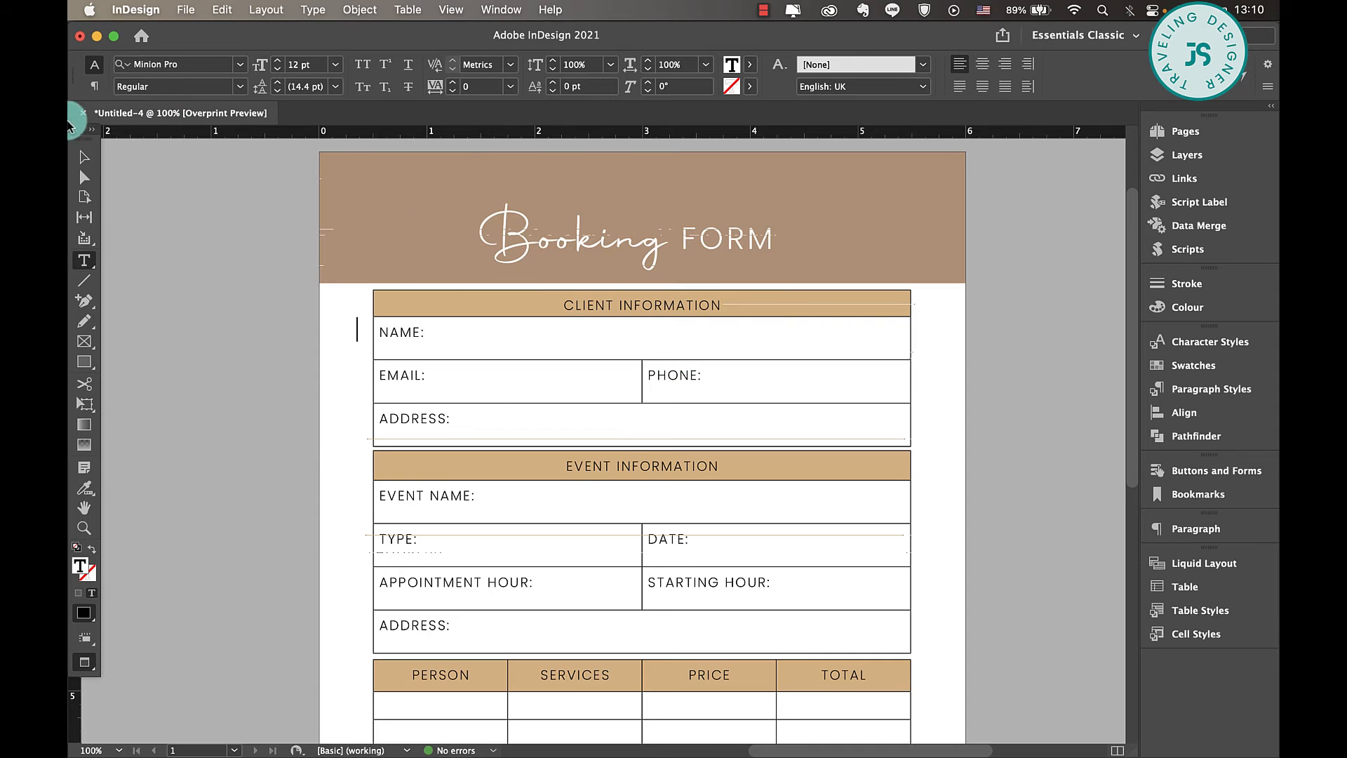
{"action": "left_click", "coordinate": [84, 155]}
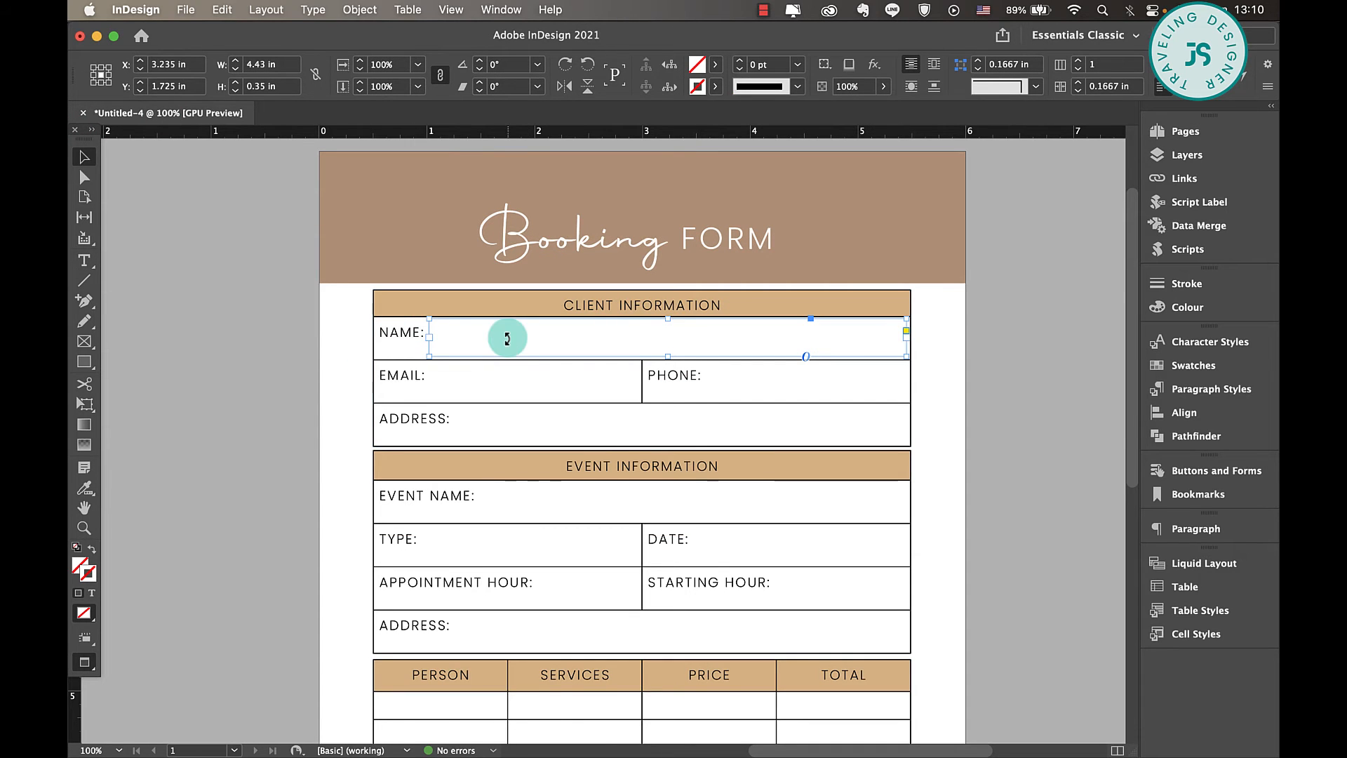
- Convert the frame beside NAME: to an interactive text field
{"action": "right_click", "coordinate": [838, 341]}
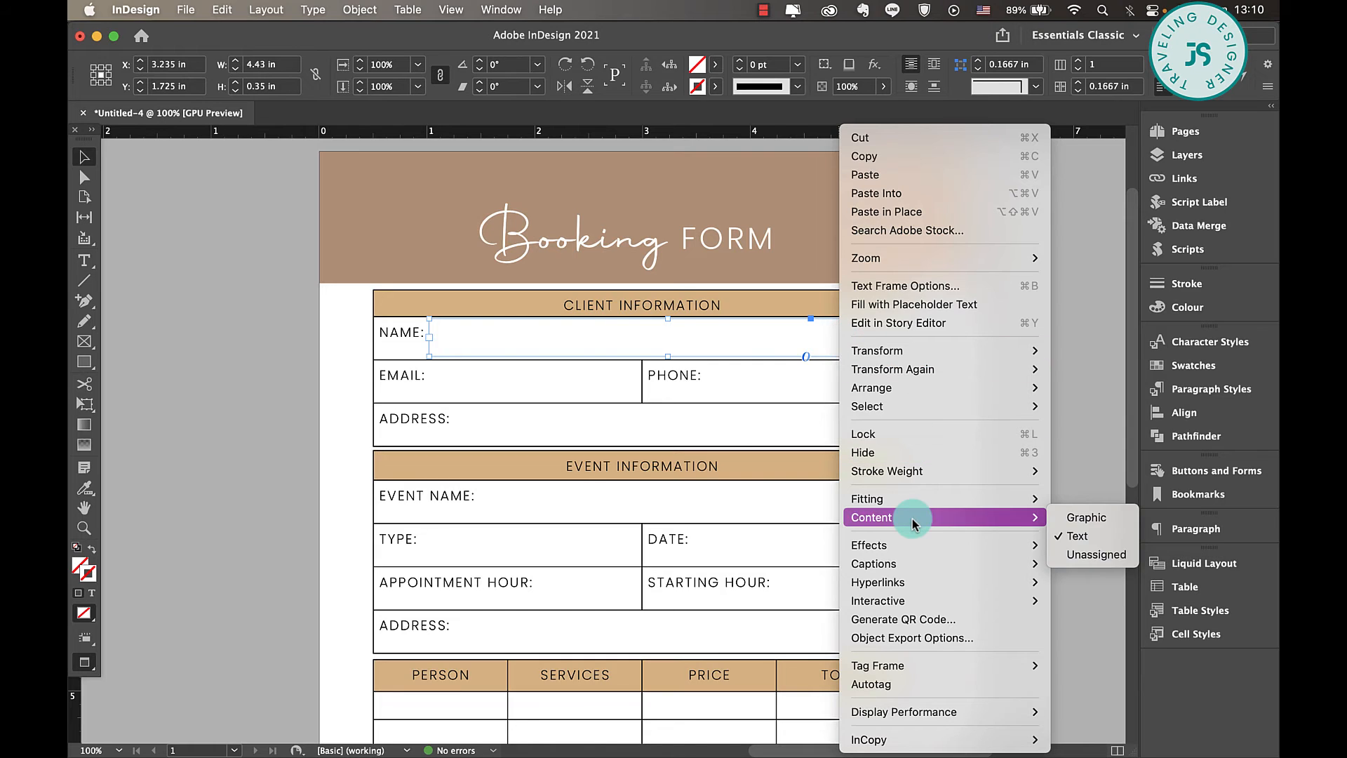
{"action": "mouse_move", "coordinate": [895, 610]}
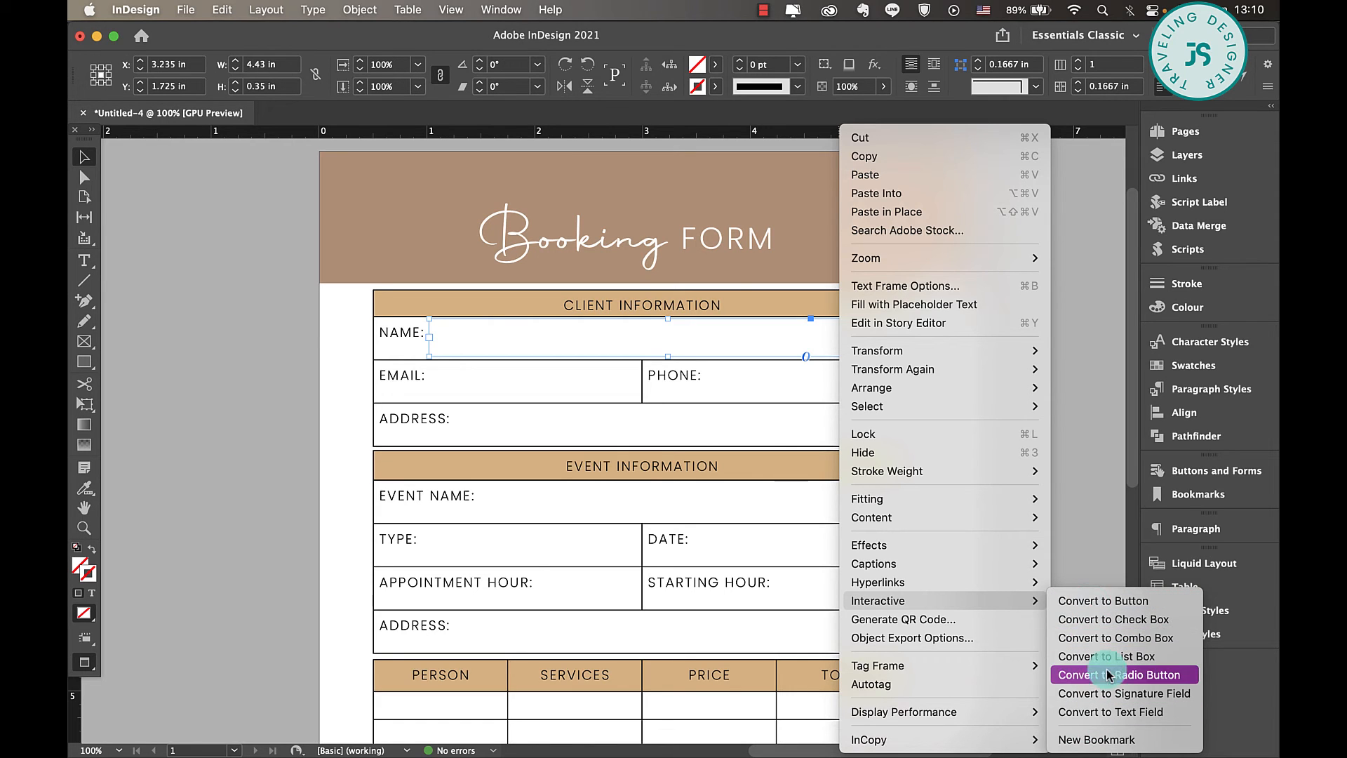
{"action": "left_click", "coordinate": [1115, 713]}
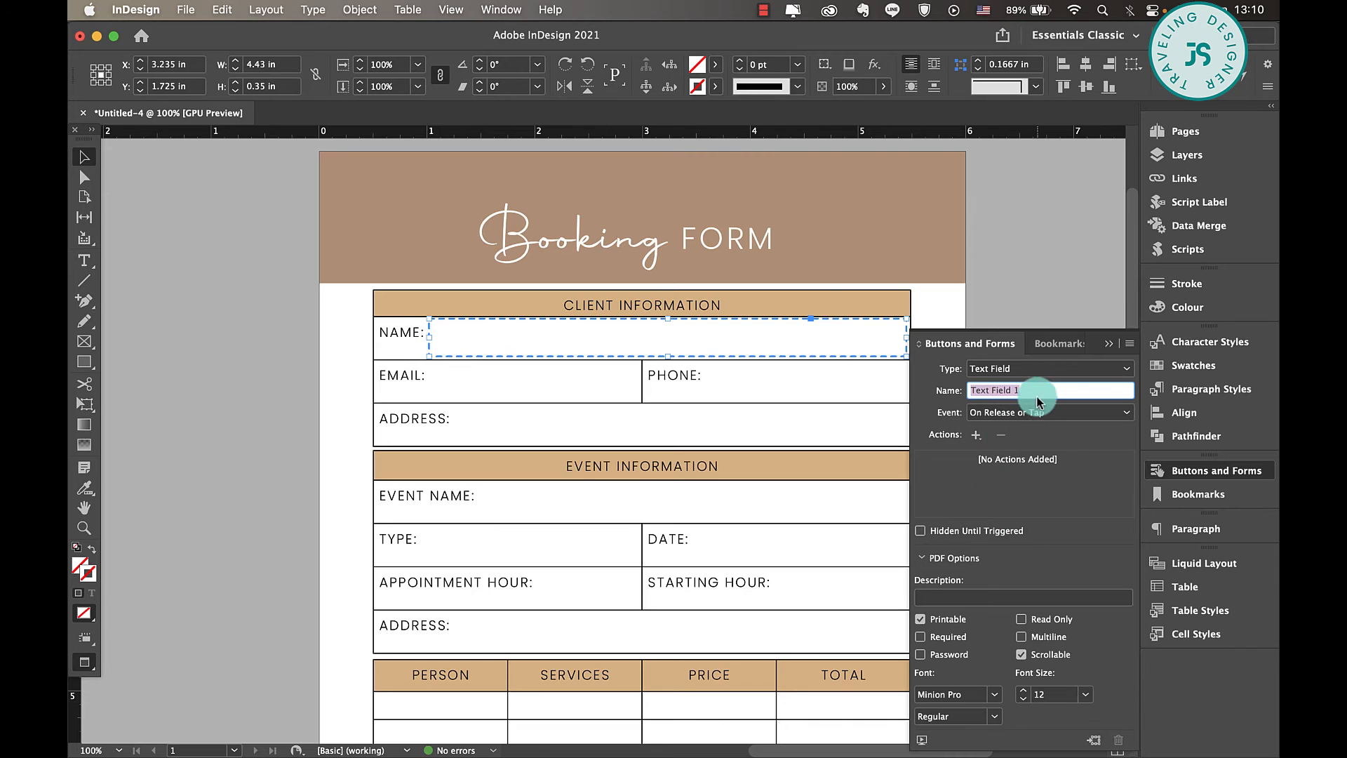
{"action": "left_click_drag", "start_coordinate": [1107, 339], "coordinate": [1109, 258]}
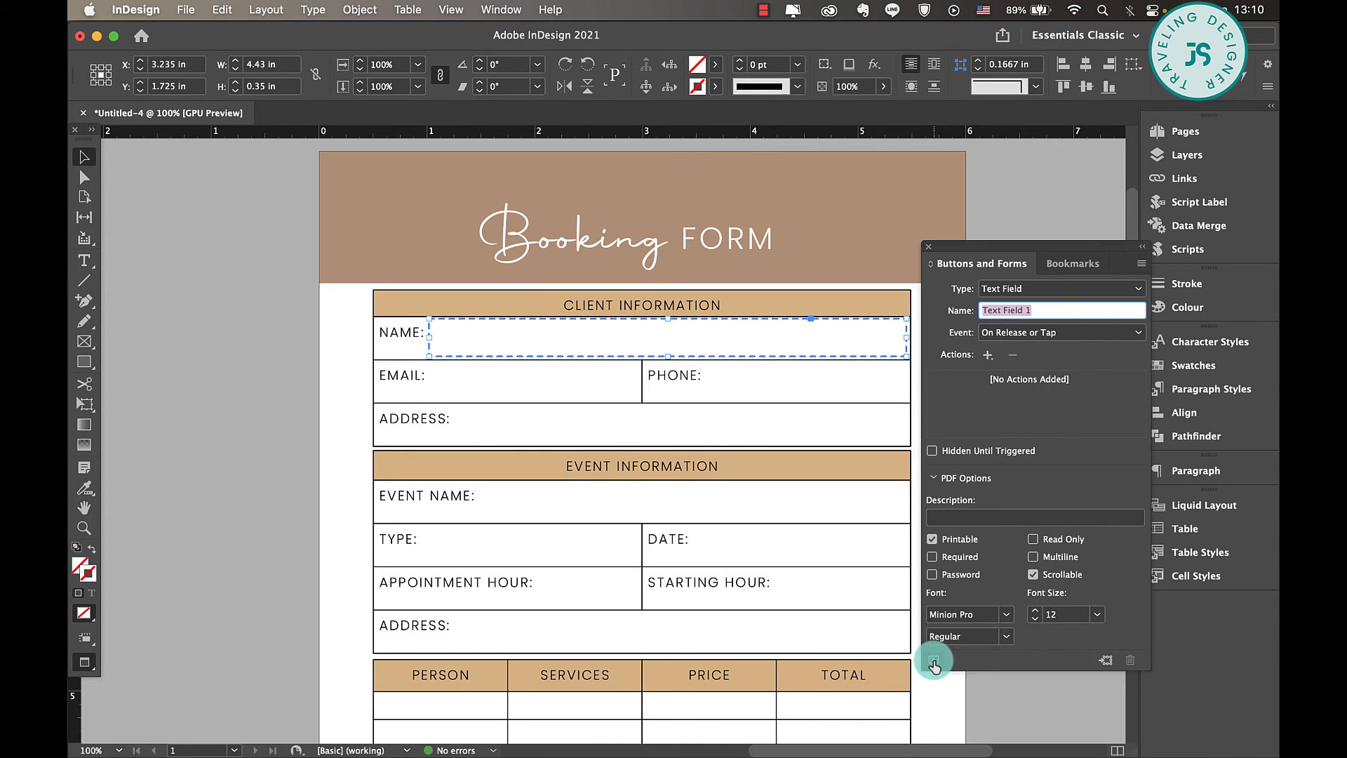
- Make the NAME text field Required and Multiline, and set its font to Arial Regular at size 11
{"action": "left_click", "coordinate": [932, 557]}
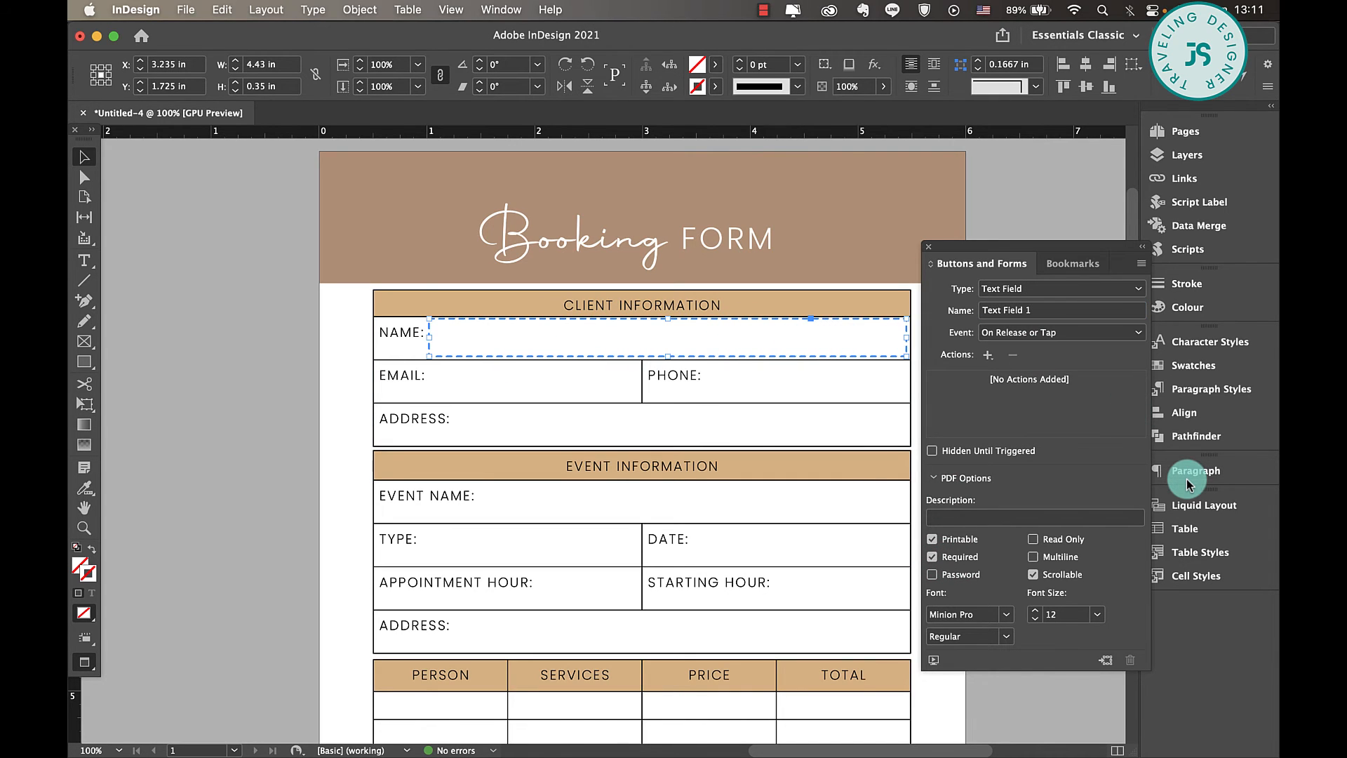
{"action": "left_click", "coordinate": [1032, 557]}
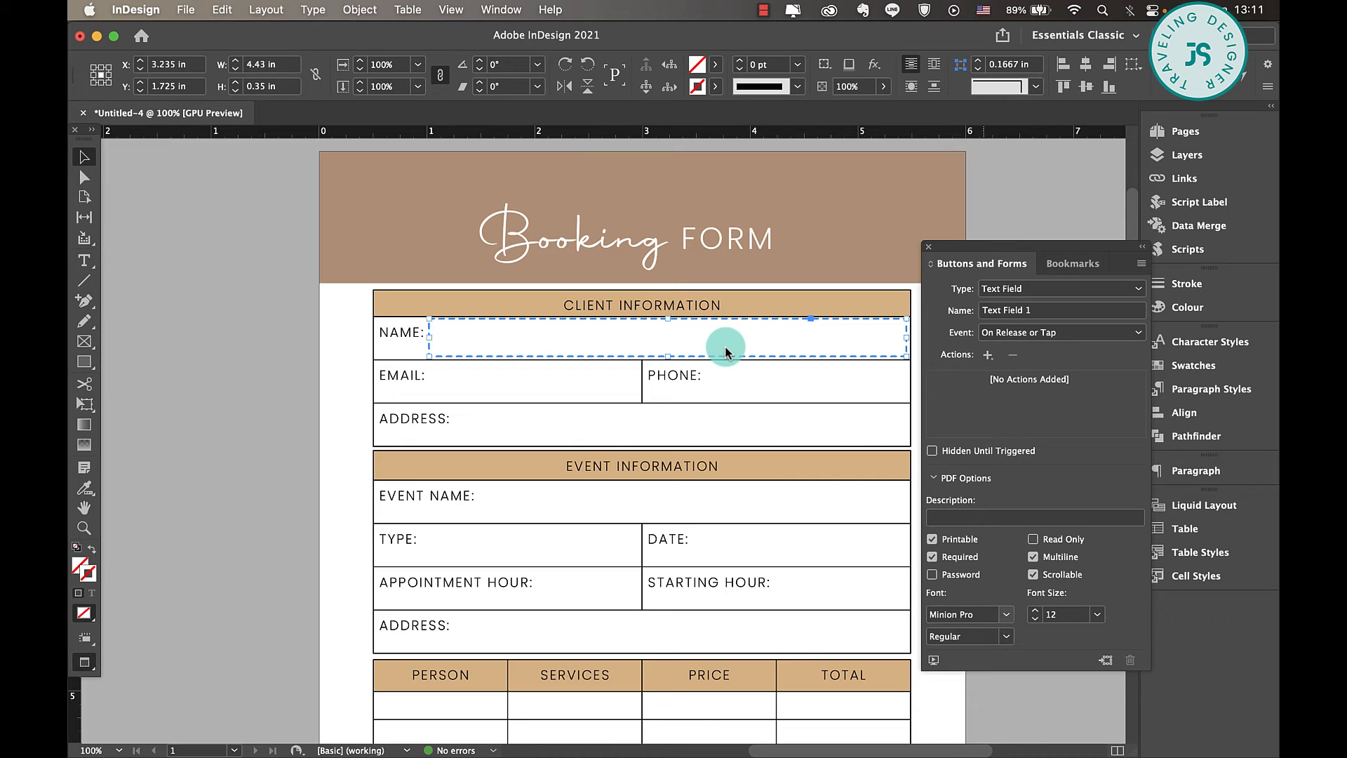
{"action": "left_click", "coordinate": [983, 620]}
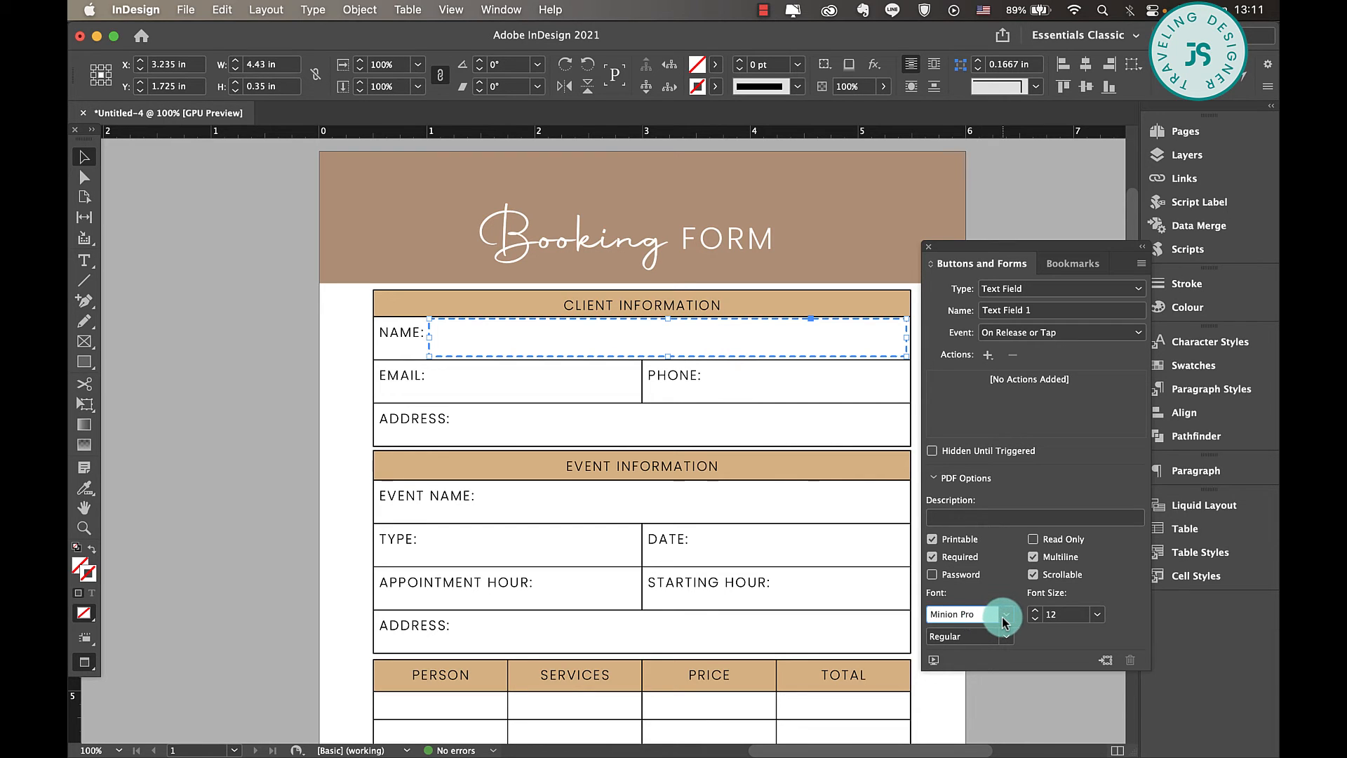
{"action": "left_click", "coordinate": [1007, 618]}
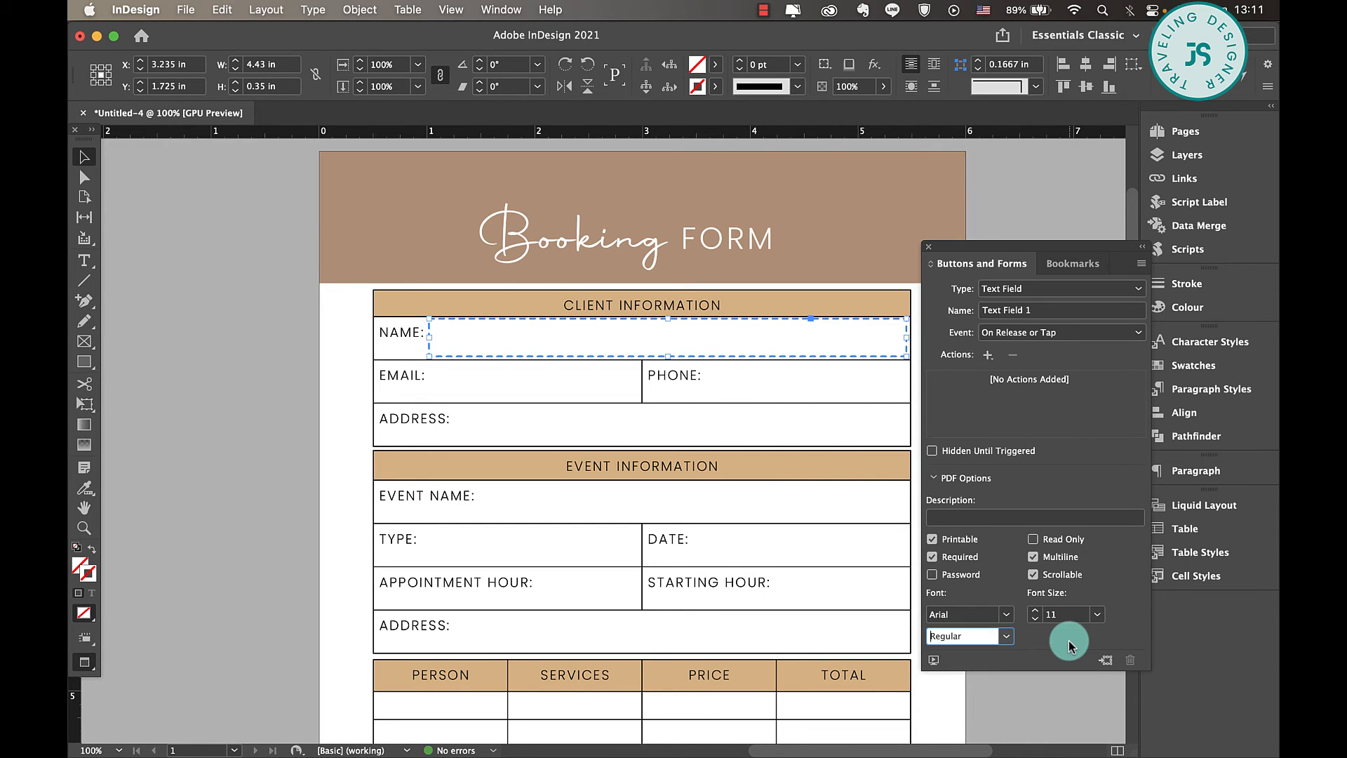
{"action": "left_click", "coordinate": [550, 353]}
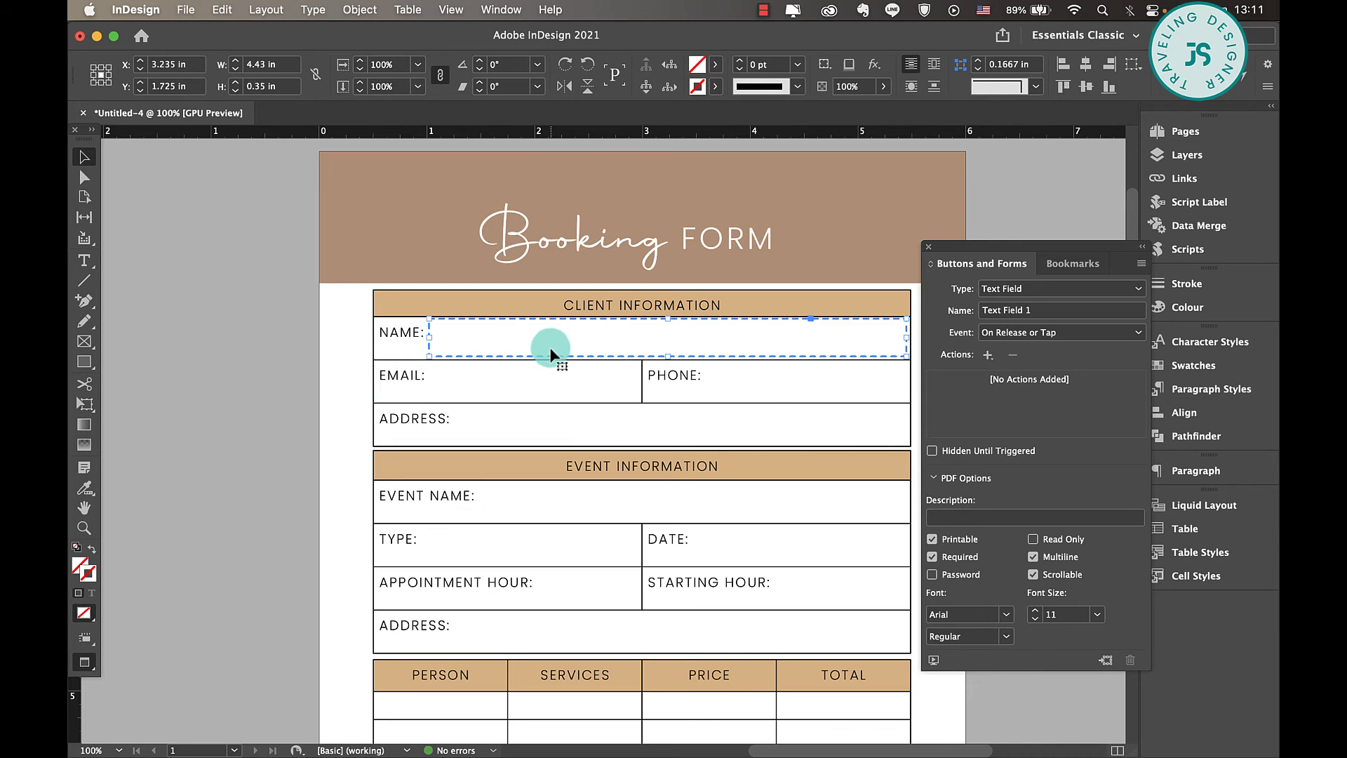
- Duplicate the NAME text field into the EMAIL and PHONE cells, shortening the copies to fit
{"action": "left_click_drag", "start_coordinate": [544, 353], "coordinate": [565, 388]}
{"action": "left_click_drag", "start_coordinate": [905, 379], "coordinate": [790, 396]}
{"action": "left_click", "coordinate": [300, 469]}
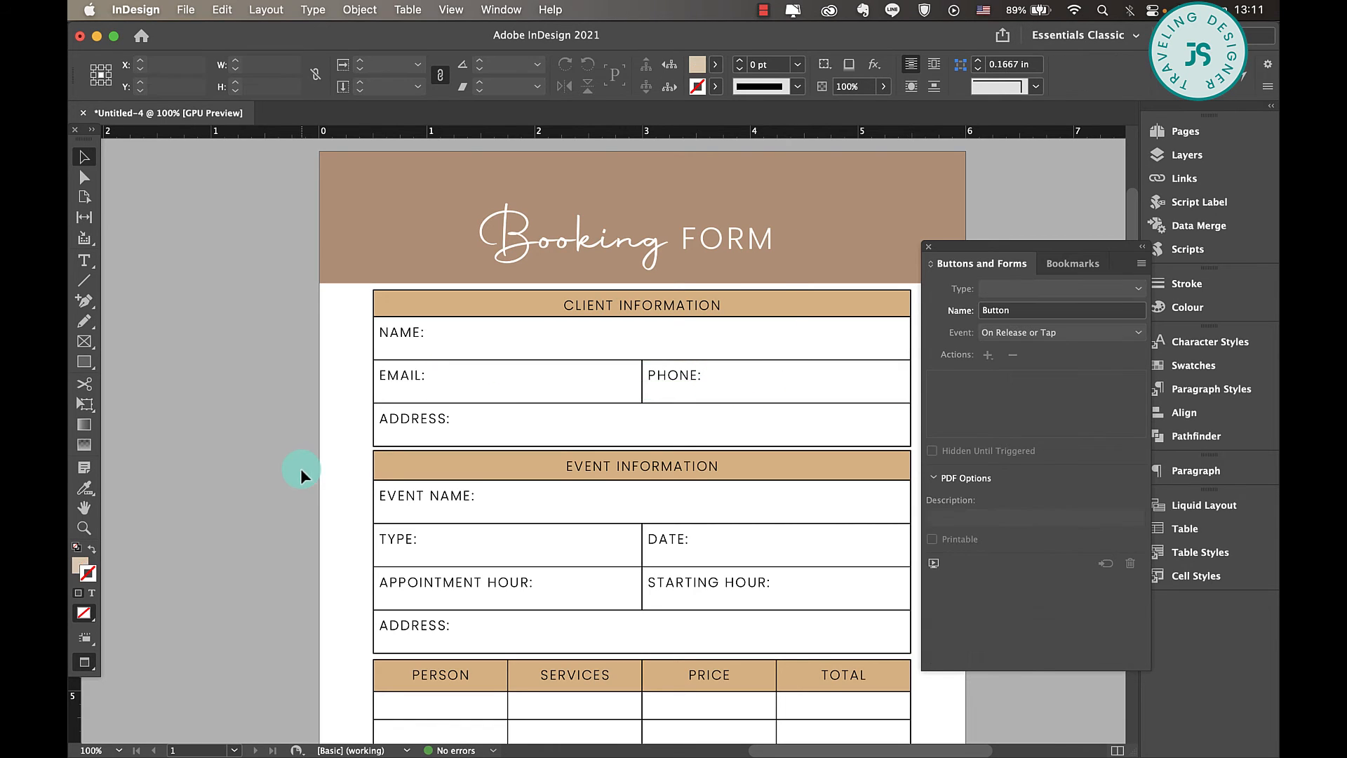
{"action": "left_click", "coordinate": [519, 351]}
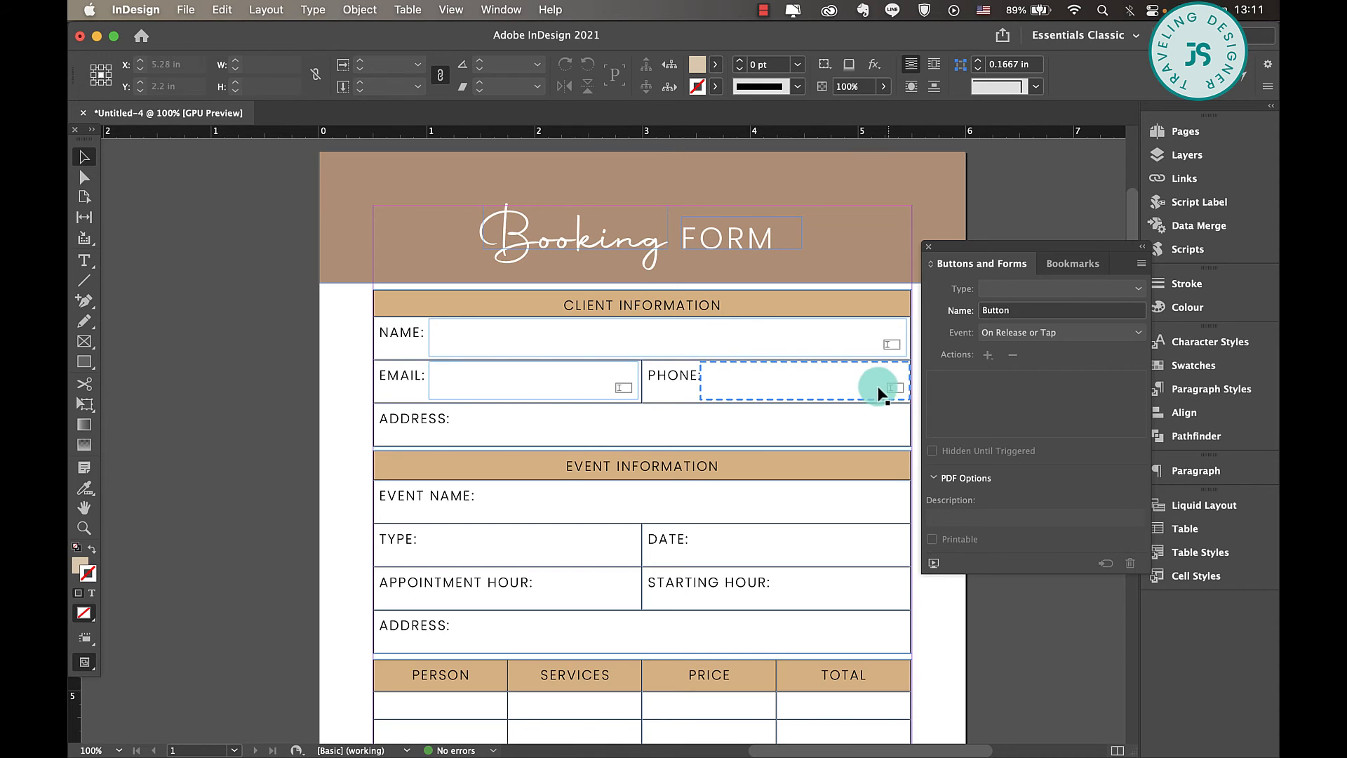
- Duplicate the text field into the client ADDRESS and EVENT NAME rows, trimming each copy to the cell's right edge
{"action": "left_click_drag", "start_coordinate": [575, 338], "coordinate": [599, 425]}
{"action": "left_click_drag", "start_coordinate": [1025, 246], "coordinate": [1224, 222]}
{"action": "left_click_drag", "start_coordinate": [930, 424], "coordinate": [906, 425]}
{"action": "left_click_drag", "start_coordinate": [570, 425], "coordinate": [595, 503]}
{"action": "left_click_drag", "start_coordinate": [933, 502], "coordinate": [907, 502]}
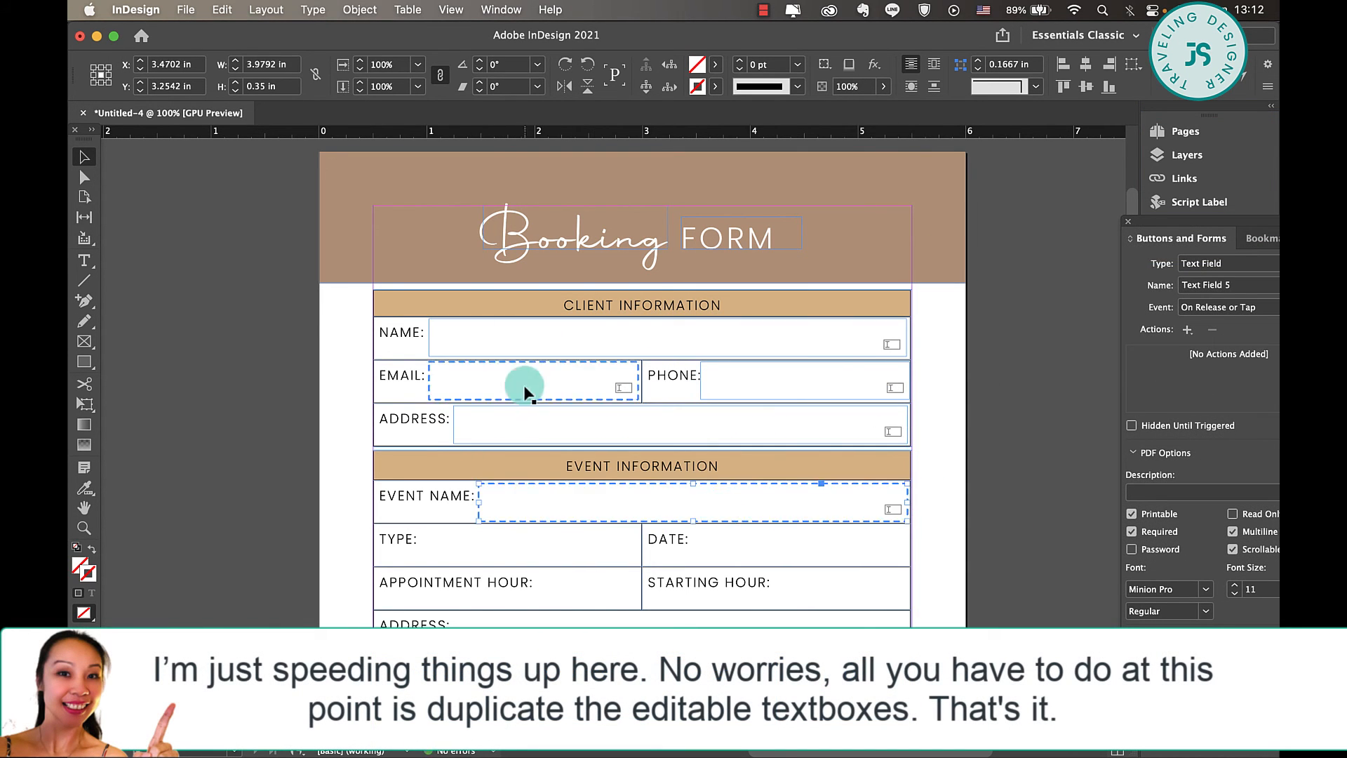
- Copy text fields into the TYPE, DATE, APPOINTMENT HOUR, STARTING HOUR and event ADDRESS cells, resizing them to fit
{"action": "left_click_drag", "start_coordinate": [526, 390], "coordinate": [518, 554]}
{"action": "left_click_drag", "start_coordinate": [629, 543], "coordinate": [638, 544]}
{"action": "left_click_drag", "start_coordinate": [487, 553], "coordinate": [604, 597]}
{"action": "left_click_drag", "start_coordinate": [756, 588], "coordinate": [638, 588]}
{"action": "left_click_drag", "start_coordinate": [553, 592], "coordinate": [787, 592]}
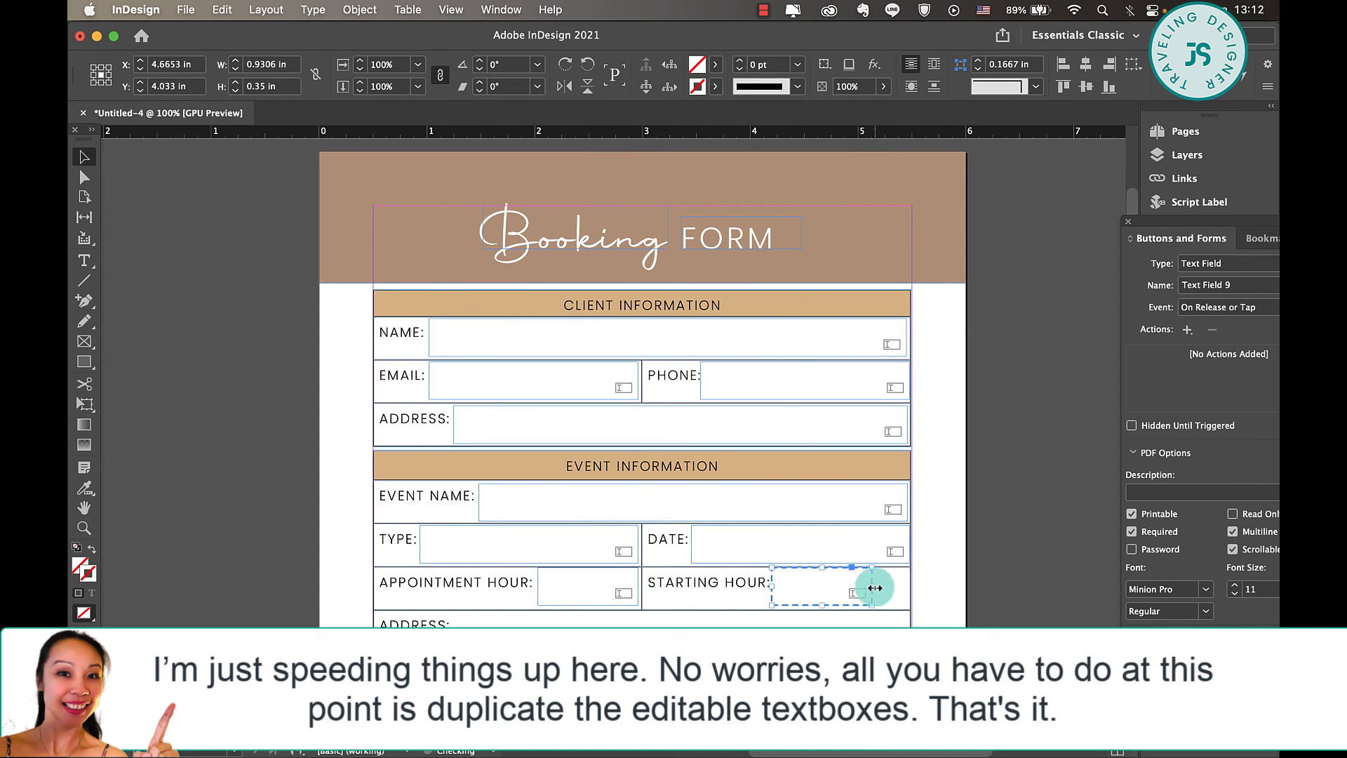
{"action": "left_click_drag", "start_coordinate": [873, 588], "coordinate": [906, 588]}
{"action": "right_click", "coordinate": [575, 595]}
{"action": "left_click", "coordinate": [536, 594]}
{"action": "left_click_drag", "start_coordinate": [500, 435], "coordinate": [499, 643]}
- Copy a text field into the first PERSON cell, resize it to about 1.18 by 0.22 in, and duplicate it across all five pricing rows
{"action": "scroll", "coordinate": [661, 403], "scroll_direction": "down", "scroll_amount": 5}
{"action": "left_click_drag", "start_coordinate": [614, 246], "coordinate": [452, 370]}
{"action": "left_click_drag", "start_coordinate": [499, 381], "coordinate": [590, 360]}
{"action": "left_click_drag", "start_coordinate": [591, 359], "coordinate": [860, 360]}
{"action": "left_click", "coordinate": [725, 359], "text": "shift"}
{"action": "left_click", "coordinate": [591, 360], "text": "shift"}
{"action": "left_click_drag", "start_coordinate": [504, 358], "coordinate": [478, 449]}
{"action": "left_click_drag", "start_coordinate": [478, 449], "coordinate": [477, 479]}
- Align the left edges of the text fields within the PERSON column and within the SERVICES column
{"action": "left_click", "coordinate": [449, 439], "text": "shift"}
{"action": "left_click", "coordinate": [446, 412], "text": "shift"}
{"action": "left_click", "coordinate": [449, 384], "text": "shift"}
{"action": "left_click", "coordinate": [452, 357], "text": "shift"}
{"action": "left_click", "coordinate": [1128, 221]}
{"action": "left_click", "coordinate": [1185, 200]}
{"action": "left_click", "coordinate": [1184, 411]}
{"action": "left_click", "coordinate": [952, 383]}
{"action": "left_click", "coordinate": [582, 358]}
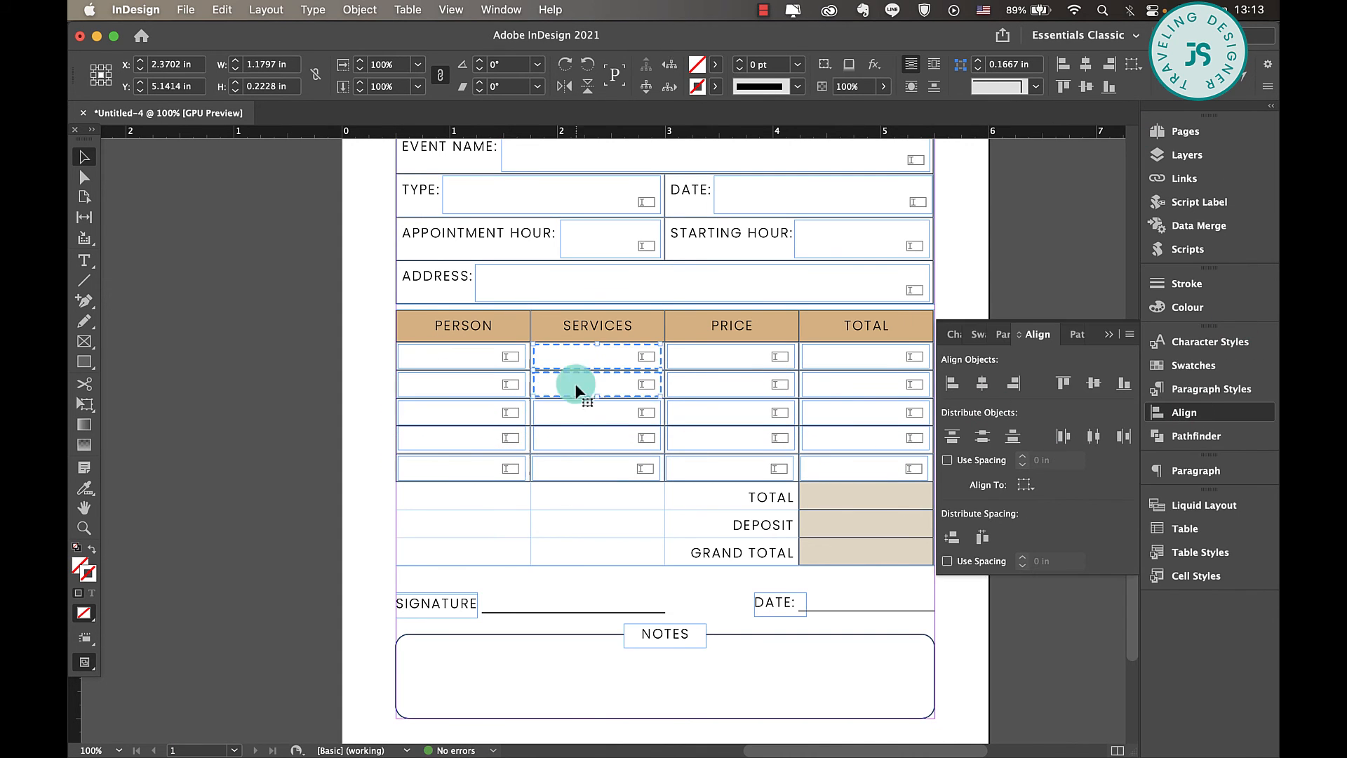
{"action": "left_click", "coordinate": [952, 383]}
- Duplicate the last TOTAL column field into the TOTAL, DEPOSIT and GRAND TOTAL cells, and select the column's fields together
{"action": "left_click_drag", "start_coordinate": [881, 468], "coordinate": [881, 497]}
{"action": "left_click_drag", "start_coordinate": [881, 497], "coordinate": [851, 557]}
{"action": "left_click", "coordinate": [851, 524], "text": "shift"}
{"action": "left_click", "coordinate": [851, 498], "text": "shift"}
{"action": "left_click", "coordinate": [901, 468], "text": "shift"}
{"action": "left_click", "coordinate": [869, 439], "text": "shift"}
{"action": "left_click", "coordinate": [845, 411], "text": "shift"}
- Copy the GRAND TOTAL text field onto the DATE: and SIGNATURE lines, widening the signature copy to its line's length
{"action": "scroll", "coordinate": [825, 425], "scroll_direction": "down", "scroll_amount": 4}
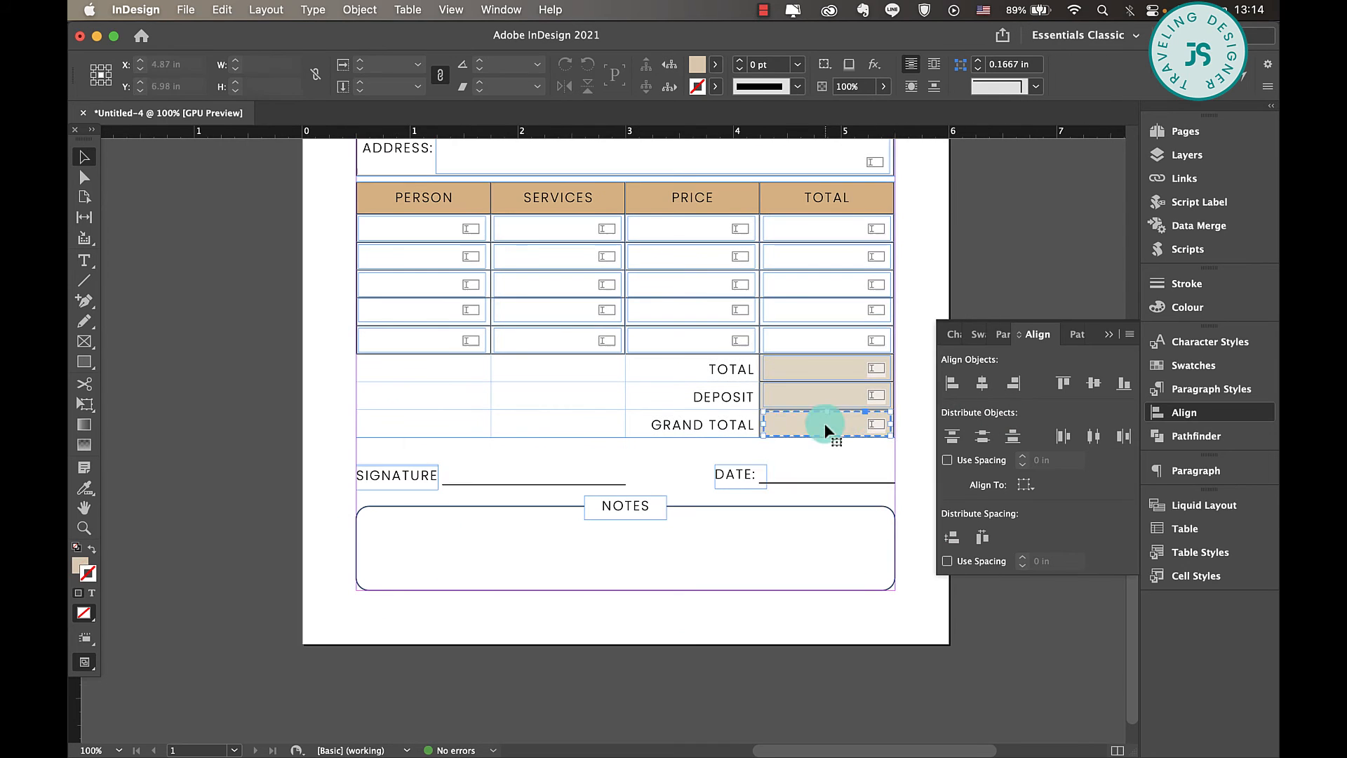
{"action": "left_click_drag", "start_coordinate": [823, 424], "coordinate": [820, 471]}
{"action": "left_click_drag", "start_coordinate": [791, 481], "coordinate": [523, 481]}
{"action": "left_click_drag", "start_coordinate": [494, 470], "coordinate": [442, 470]}
- Duplicate the signature text field into the NOTES box and enlarge it to about 4.88 by 0.65 in
{"action": "left_click_drag", "start_coordinate": [543, 470], "coordinate": [464, 528]}
{"action": "left_click_drag", "start_coordinate": [549, 528], "coordinate": [889, 528]}
{"action": "left_click_drag", "start_coordinate": [626, 540], "coordinate": [631, 586]}
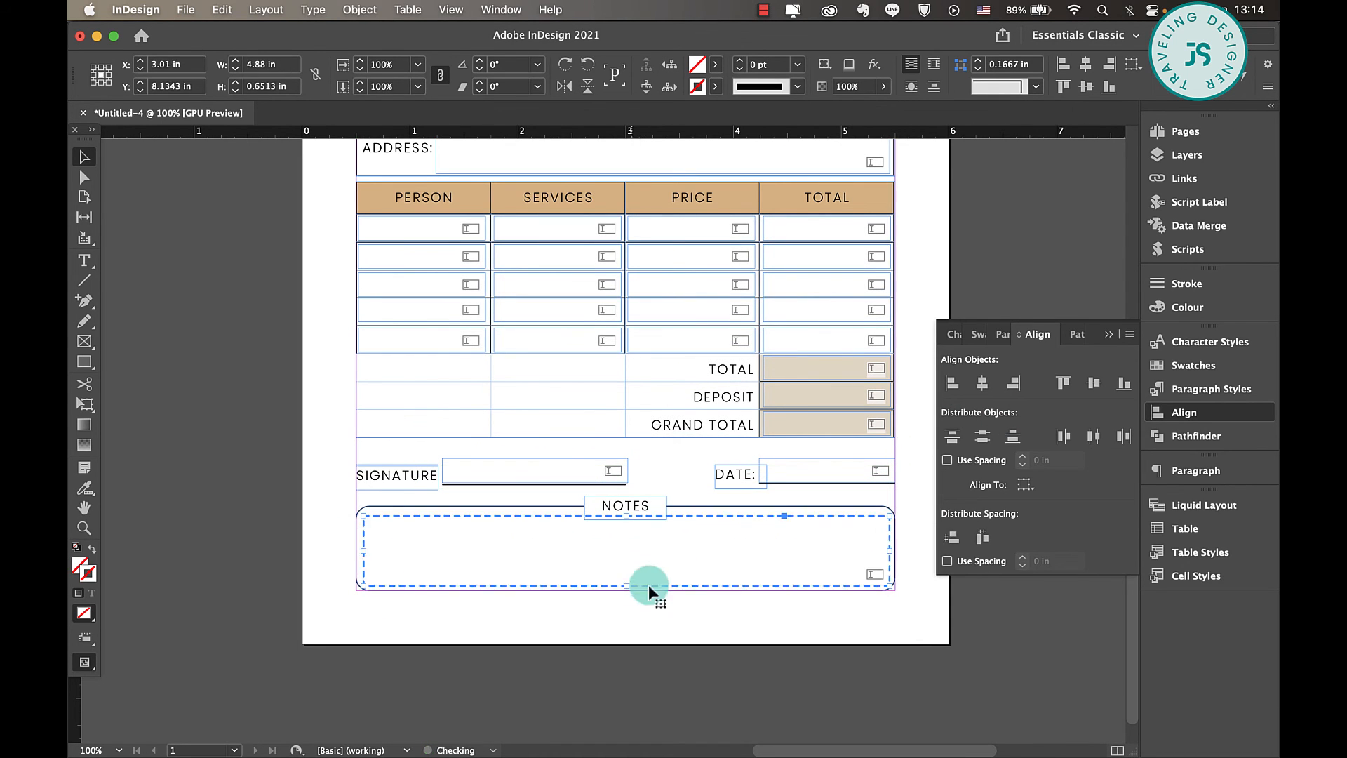
{"action": "left_click", "coordinate": [701, 621]}
{"action": "left_click", "coordinate": [1112, 334]}
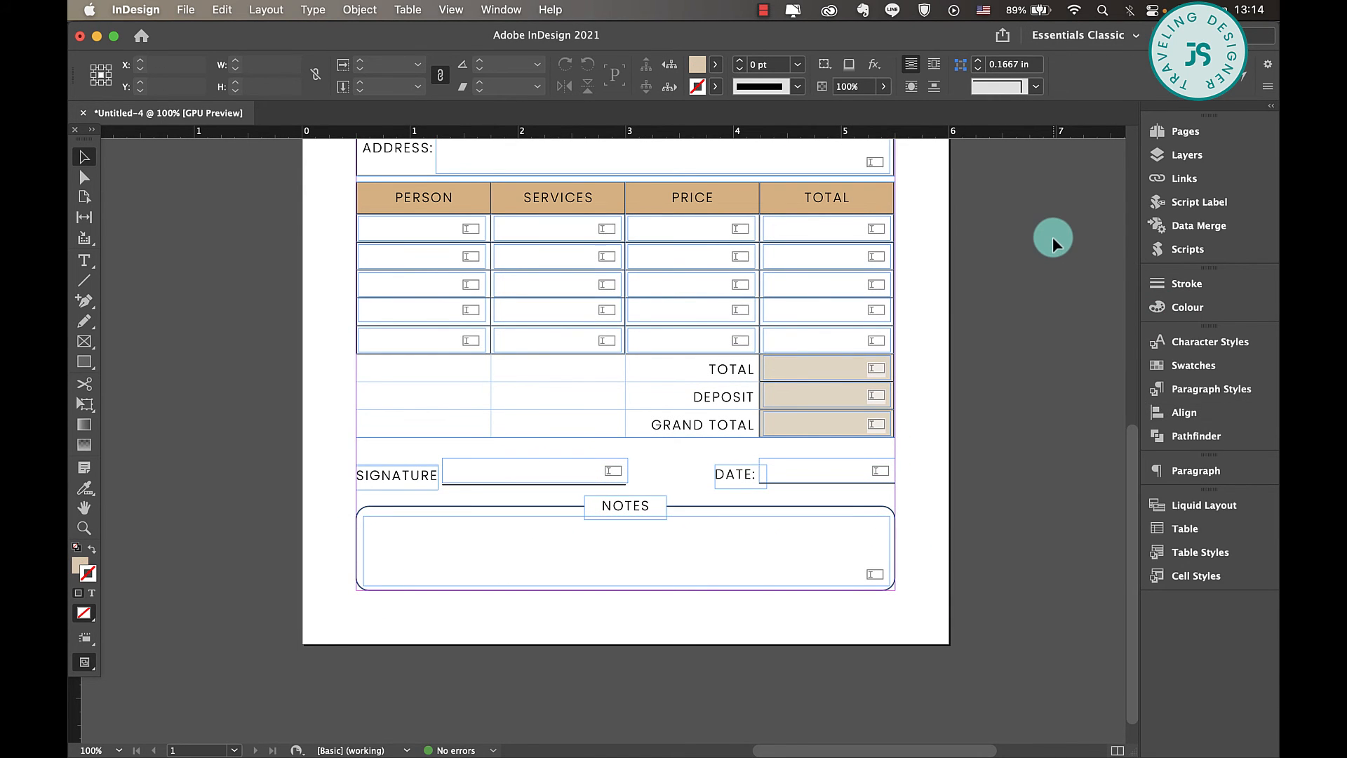
{"action": "key", "text": "super+minus"}
{"action": "key", "text": "super+minus"}
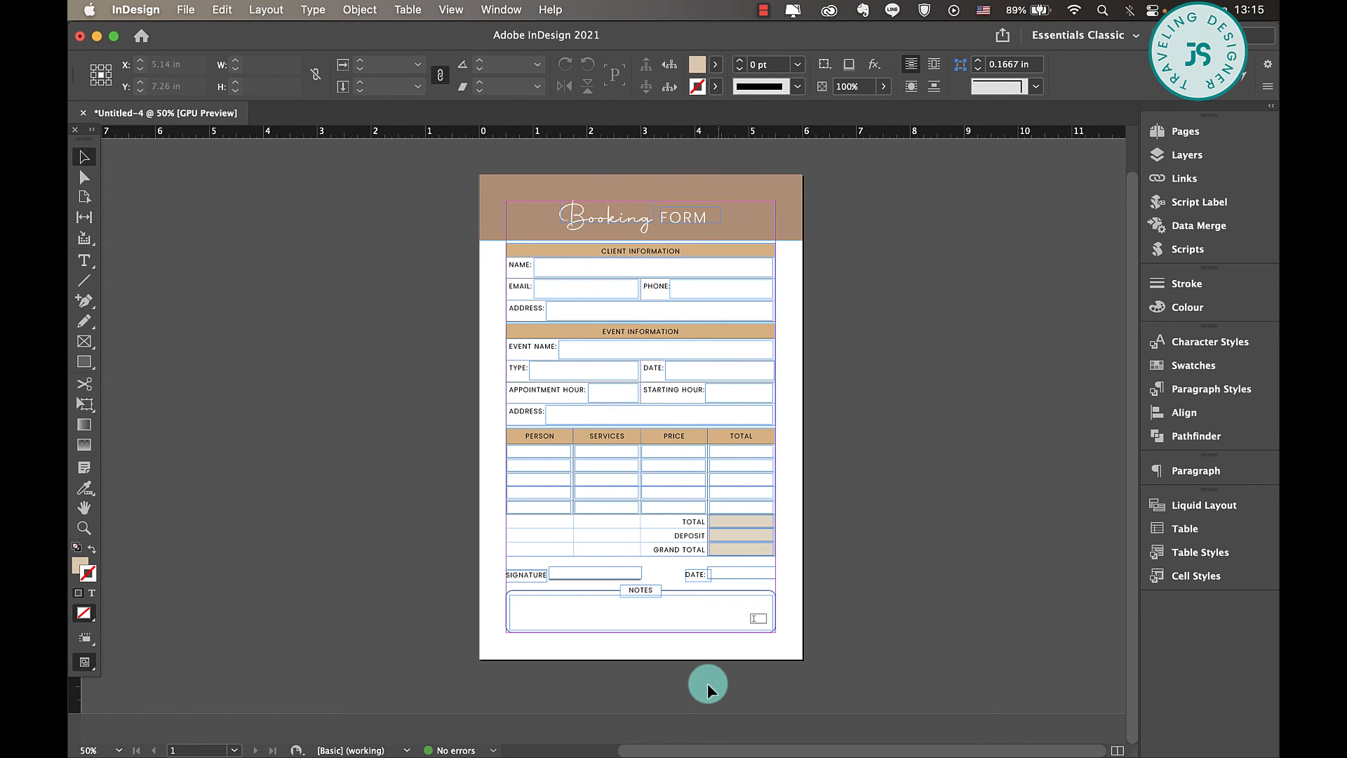
- Export the form to the Documents folder as an Adobe PDF (Interactive) named BOOKINGFORM
{"action": "left_click", "coordinate": [185, 10]}
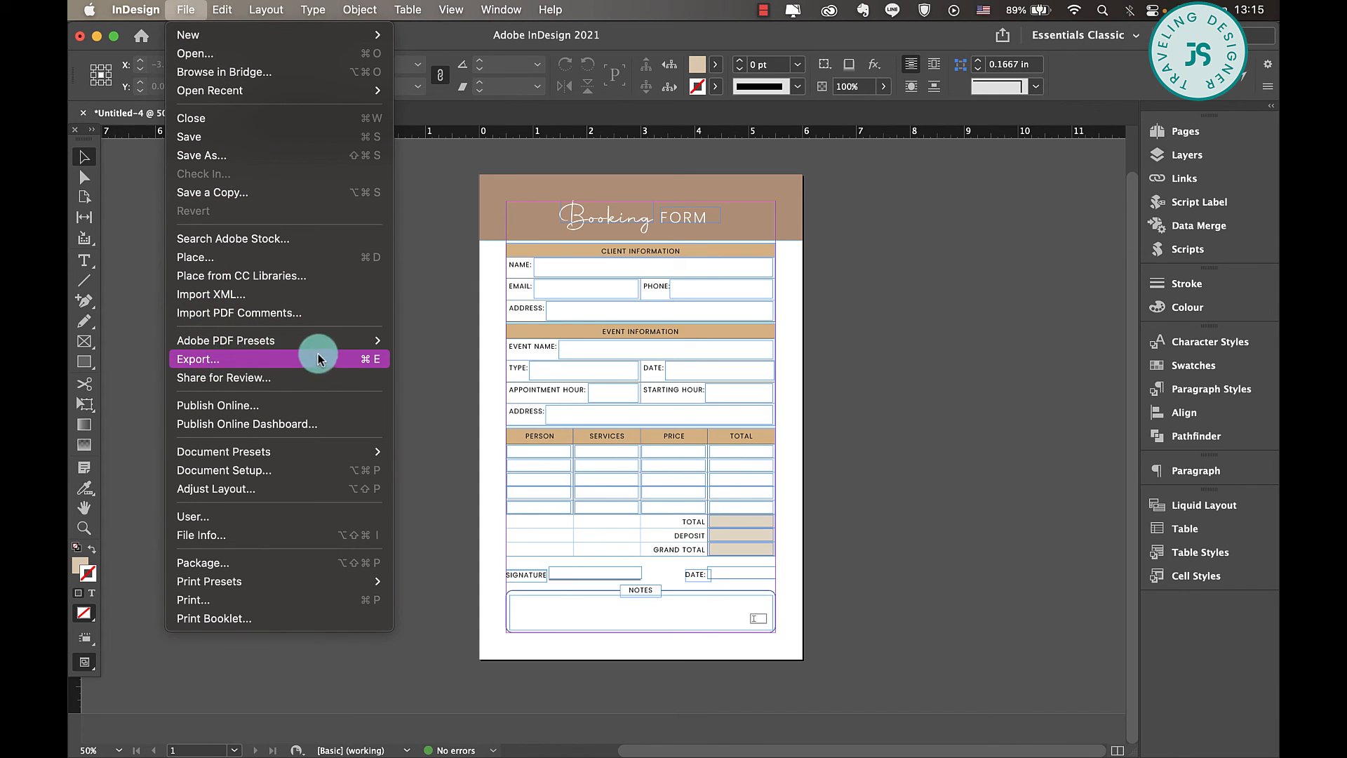
{"action": "left_click", "coordinate": [363, 367]}
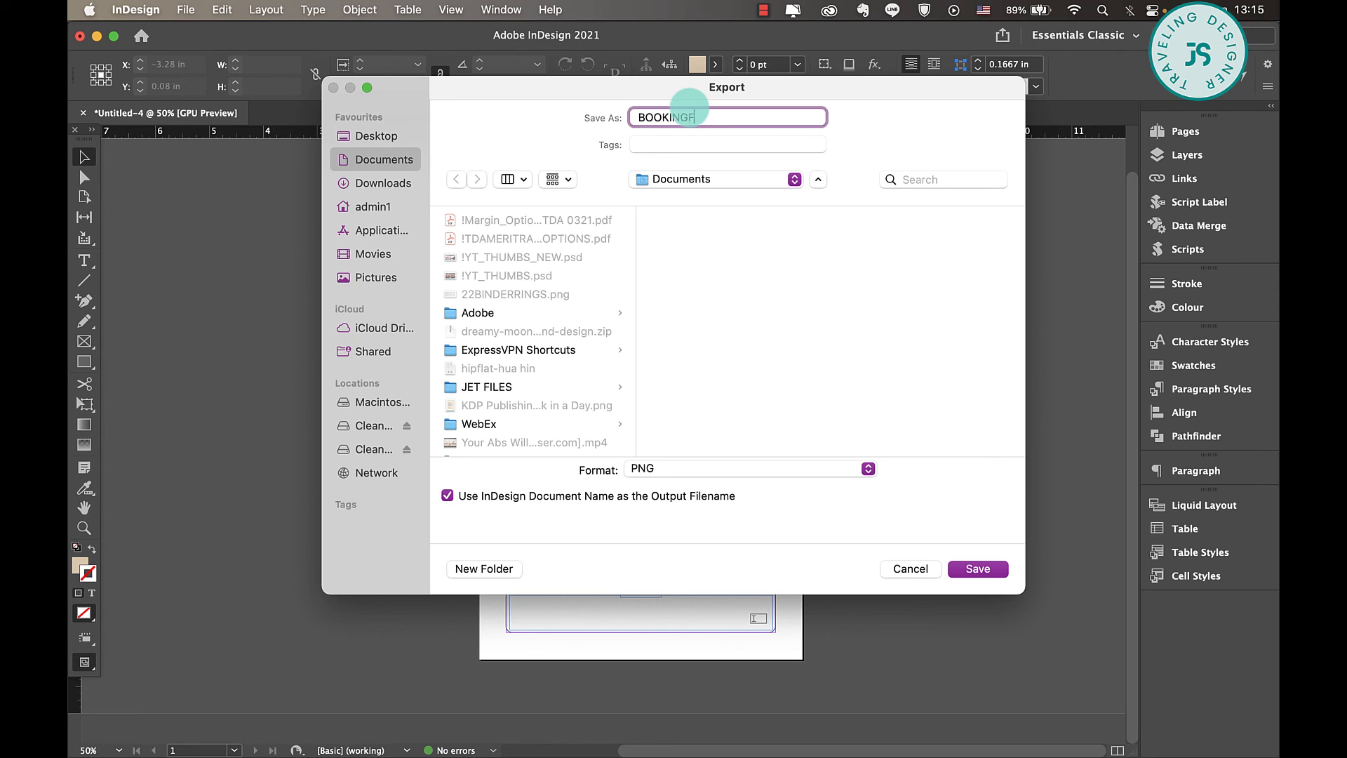
{"action": "left_click", "coordinate": [722, 468]}
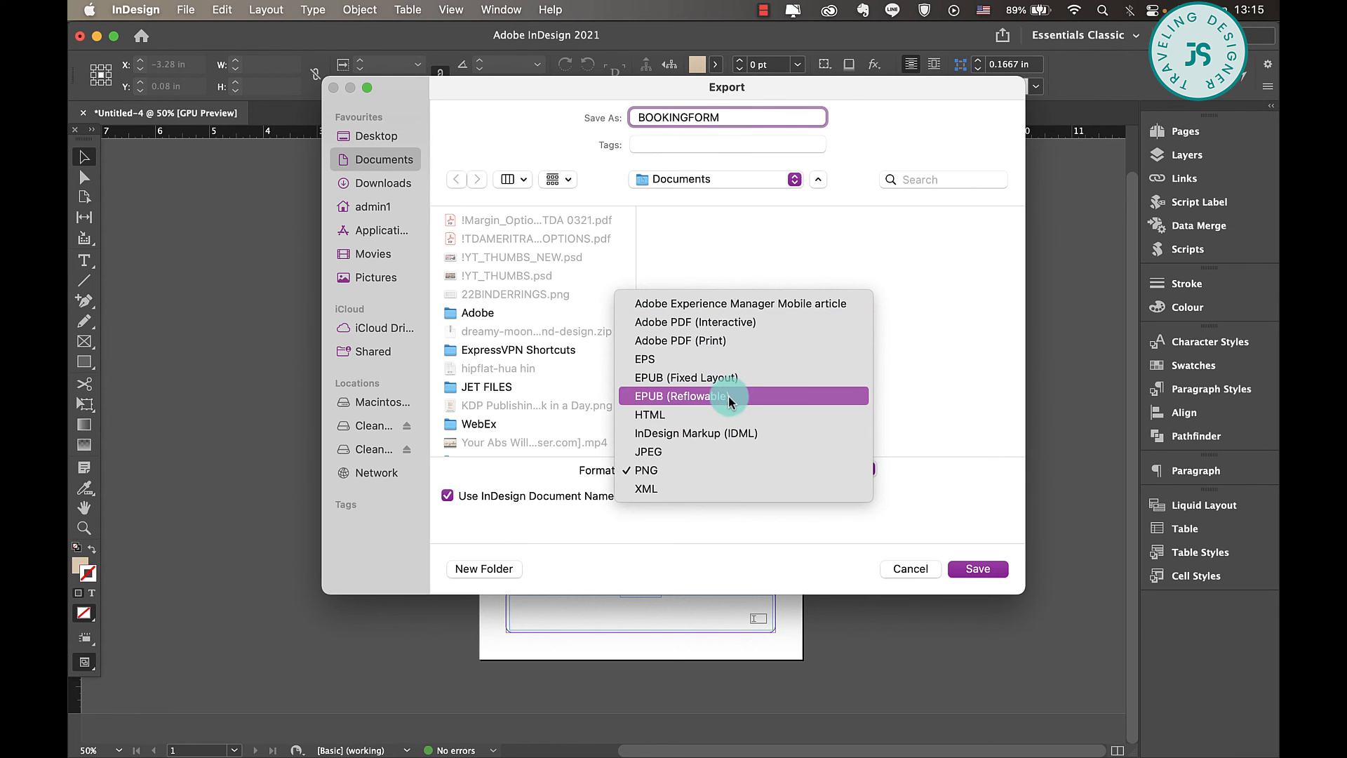
{"action": "left_click", "coordinate": [749, 323]}
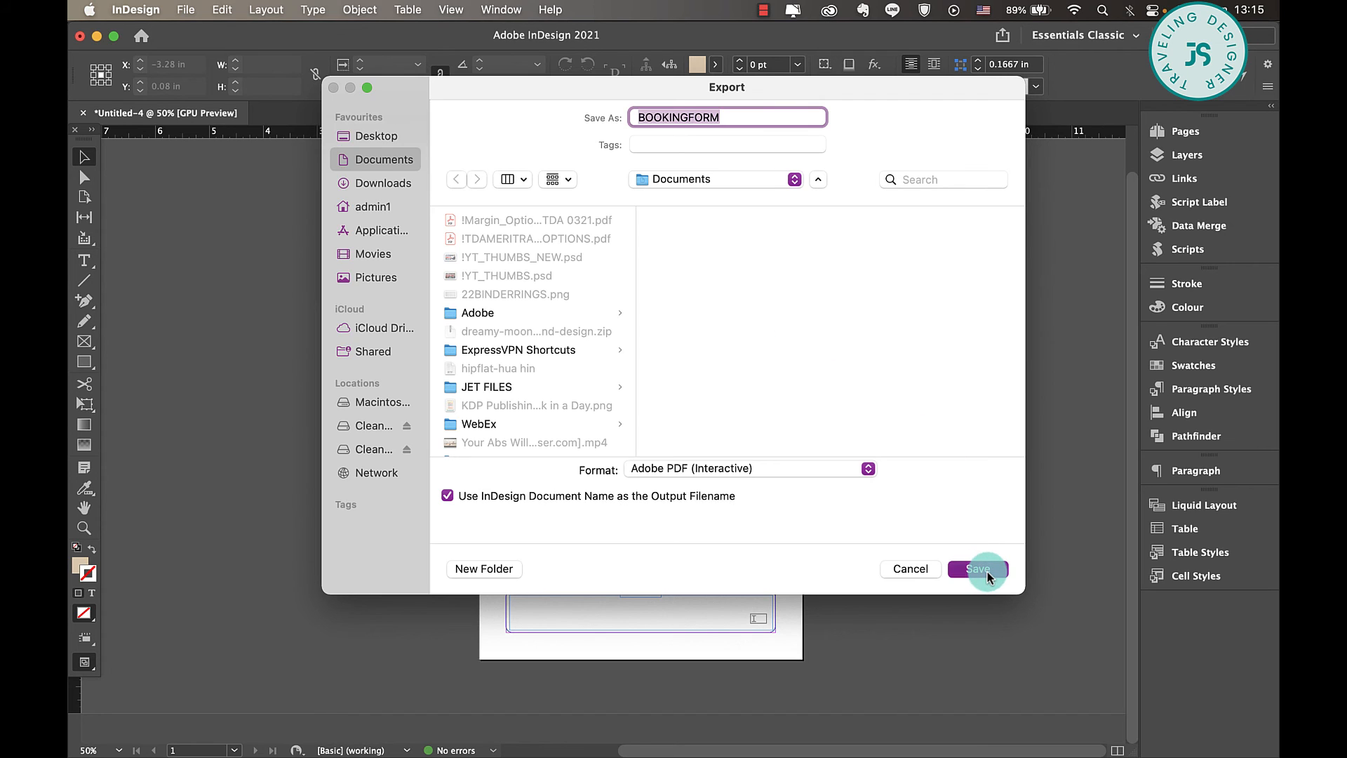
{"action": "left_click", "coordinate": [986, 569]}
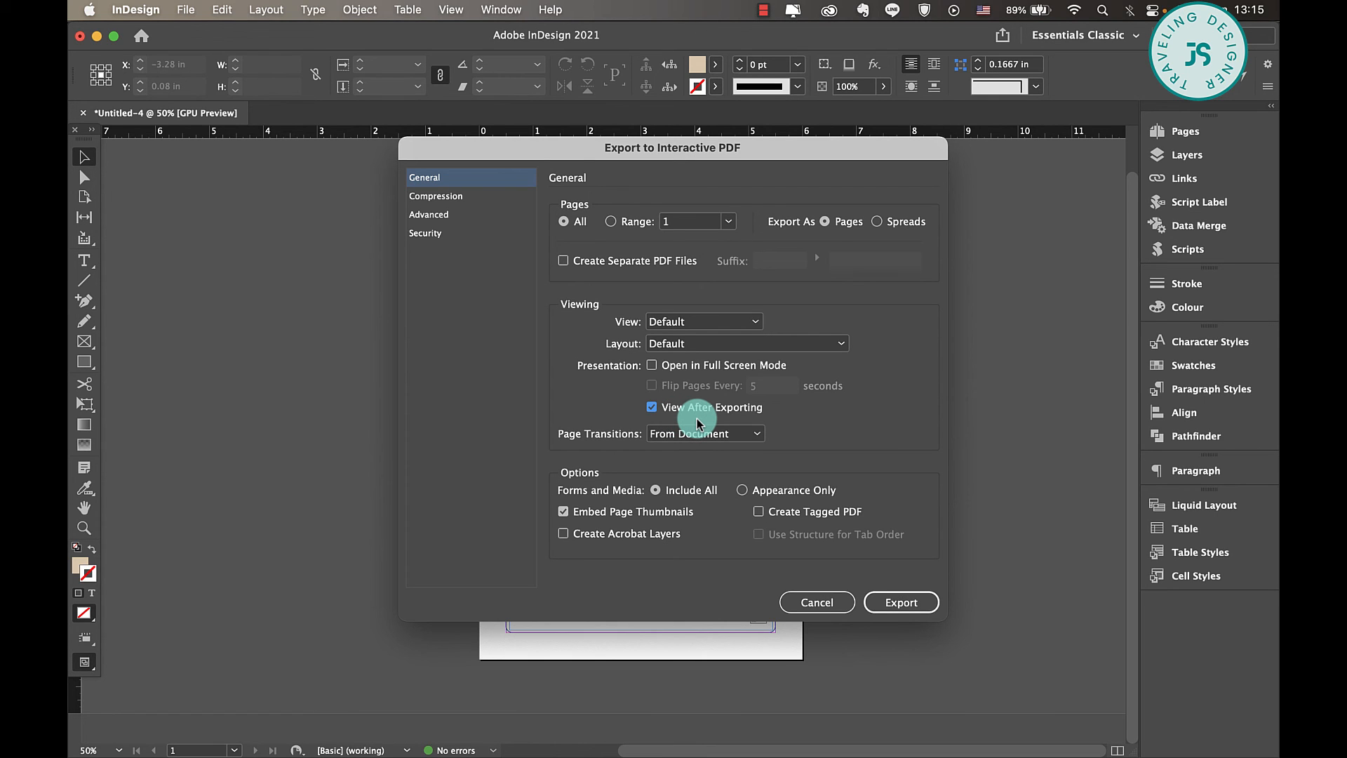
{"action": "left_click", "coordinate": [908, 605]}
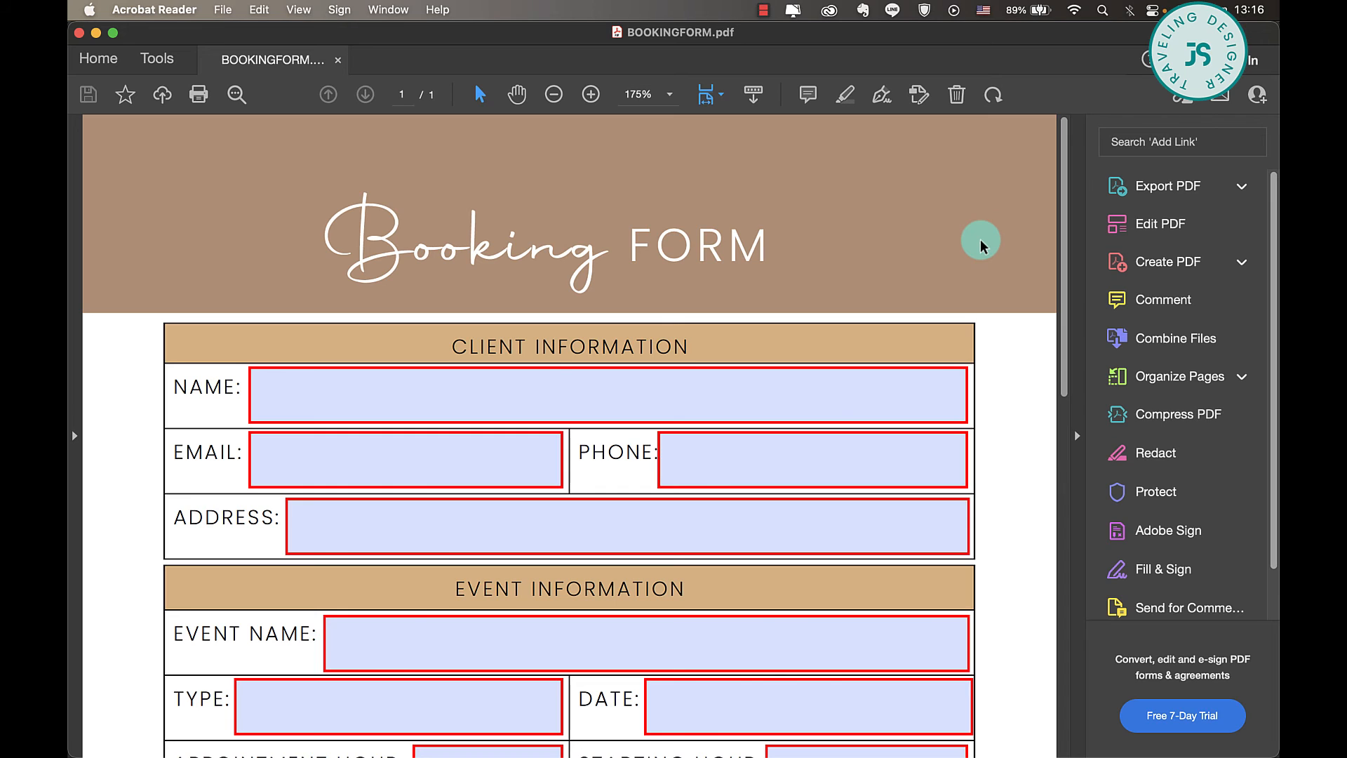
- Fill the NAME, EMAIL, PHONE and ADDRESS fields under CLIENT INFORMATION with placeholder text to test them
{"action": "key", "text": "super+0"}
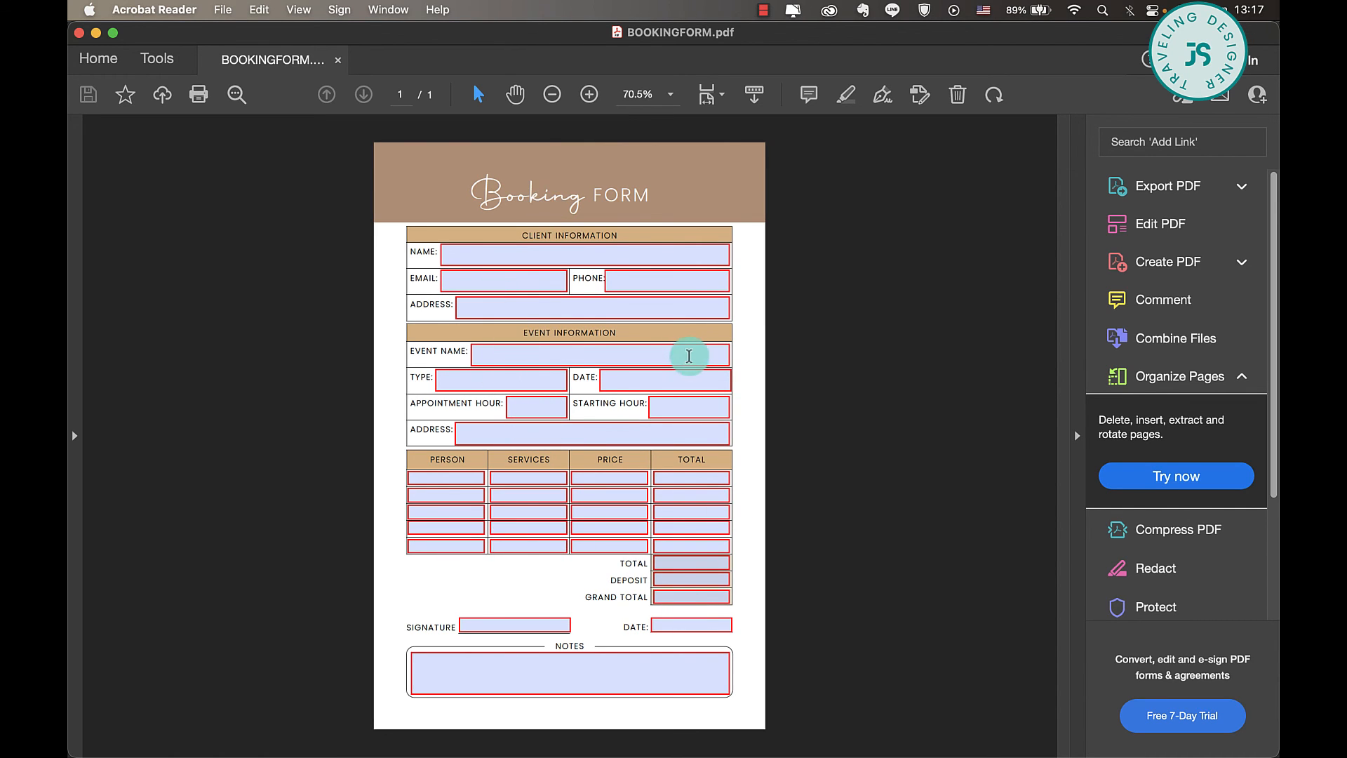
{"action": "left_click", "coordinate": [606, 259]}
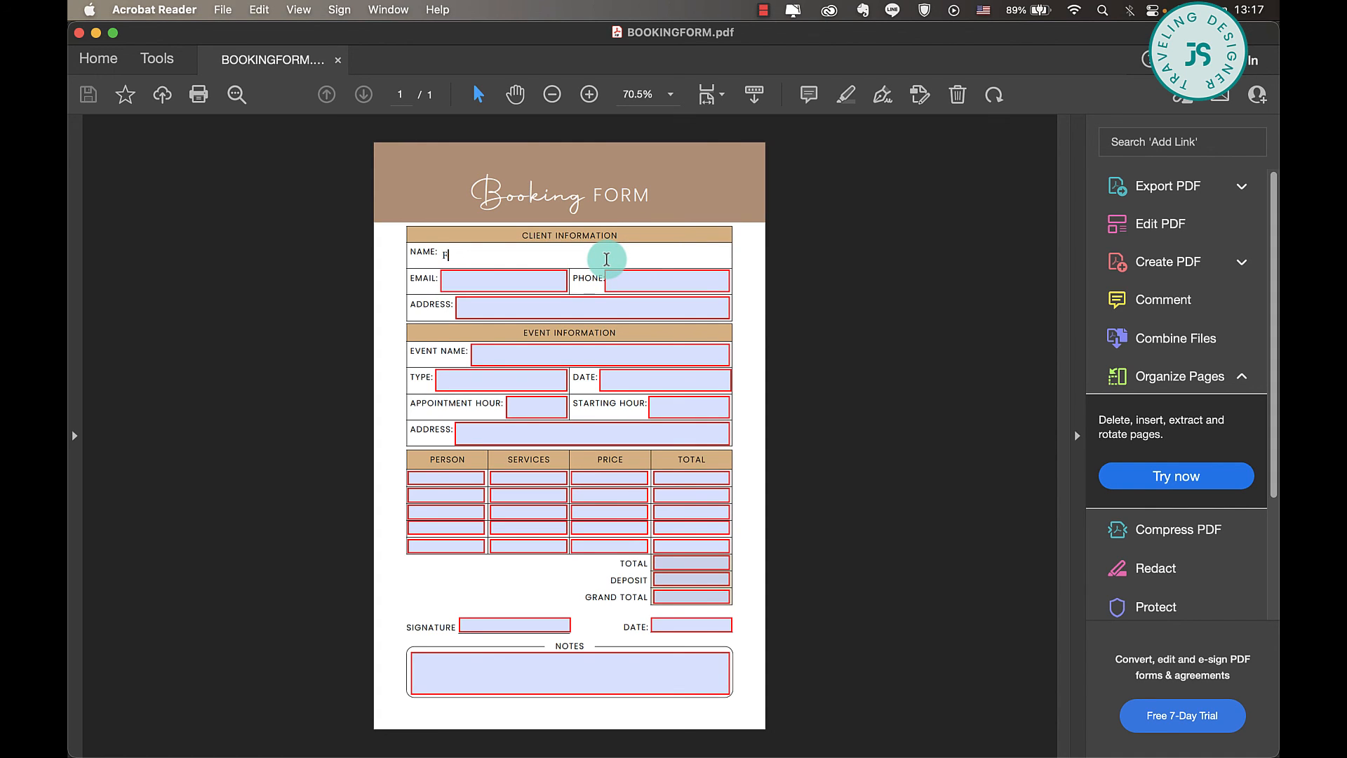
{"action": "type", "text": "FJDAKFJDKAFJA"}
{"action": "left_click", "coordinate": [531, 281]}
{"action": "type", "text": "F"}
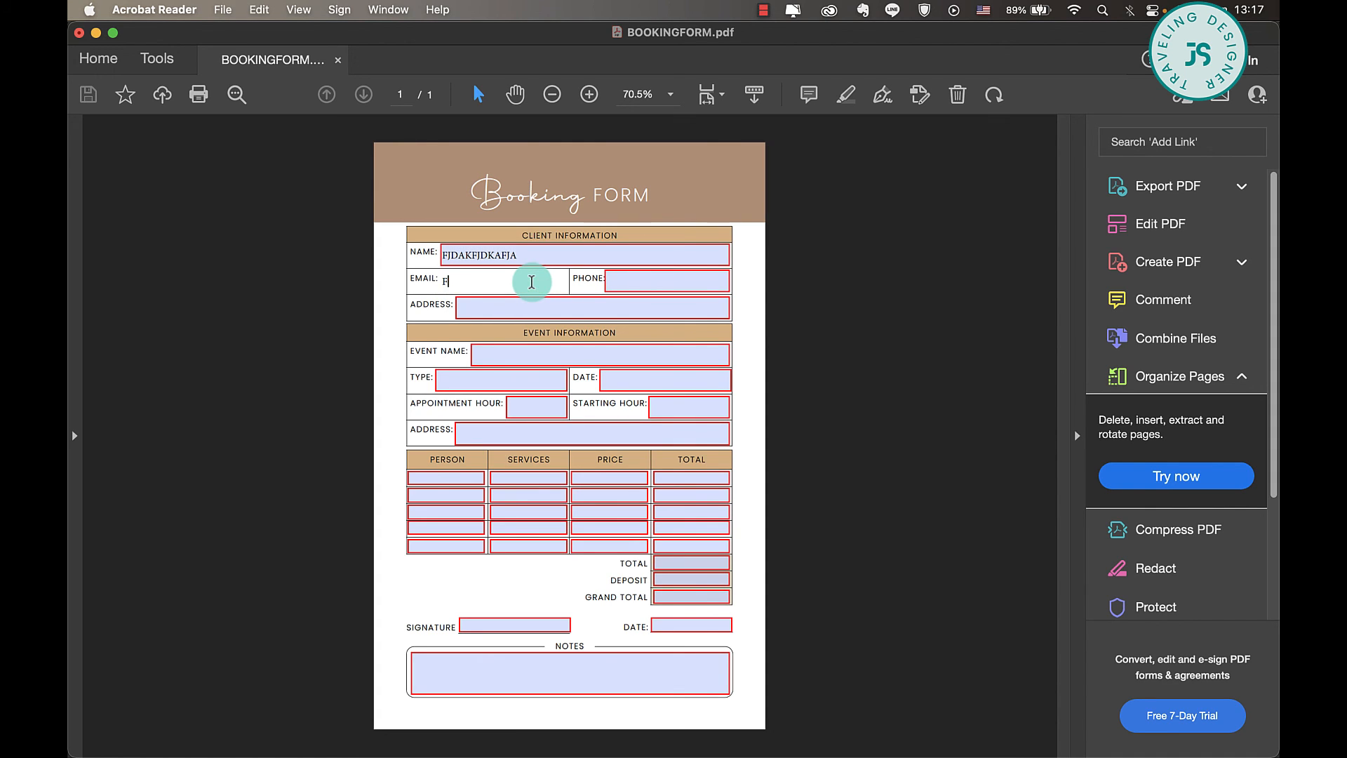
{"action": "type", "text": "DLA;FDLA"}
{"action": "left_click", "coordinate": [654, 281]}
{"action": "type", "text": "FDAFDA"}
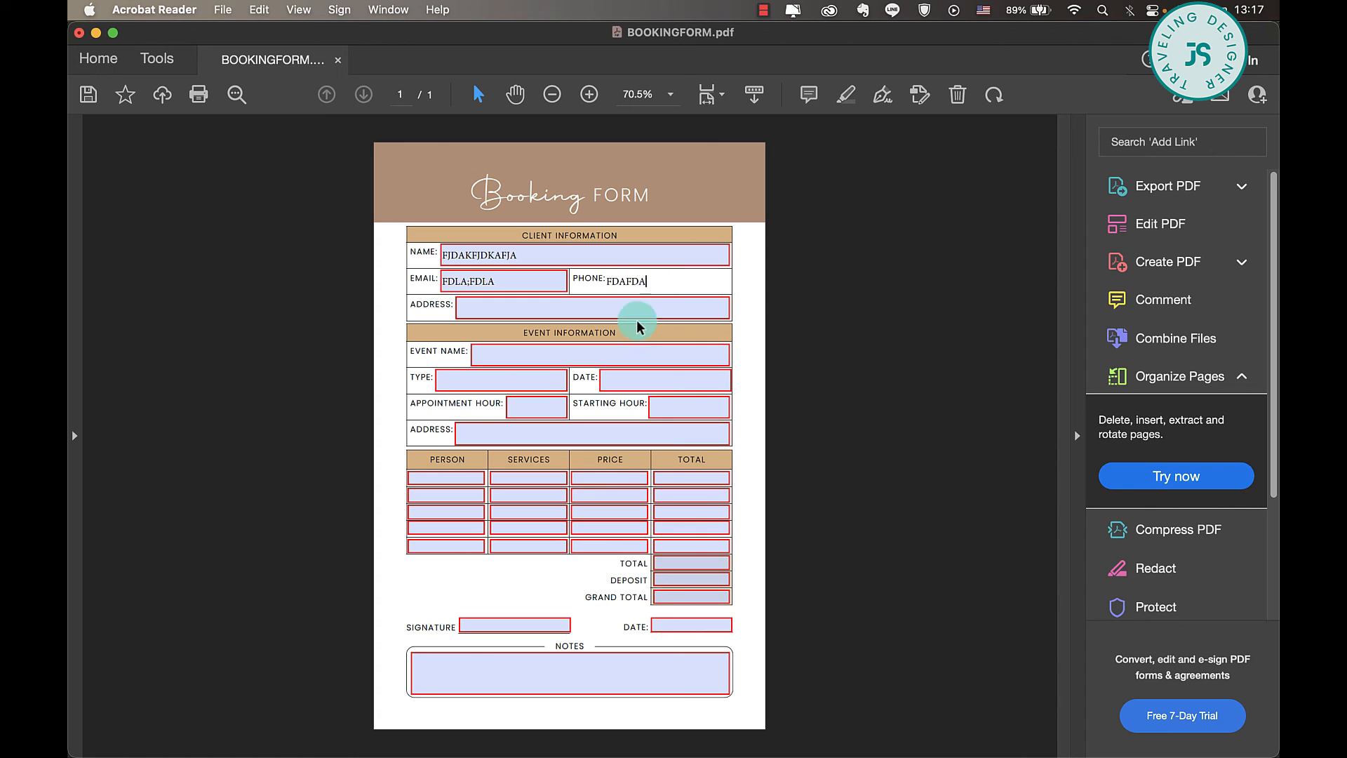
{"action": "left_click", "coordinate": [636, 321]}
{"action": "type", "text": "FDAFDA"}
- Enter FDA as the event name, FDAFDA on the SIGNATURE line and FDAFAD in the NOTES box, and save the form
{"action": "left_click", "coordinate": [625, 359]}
{"action": "type", "text": "FD"}
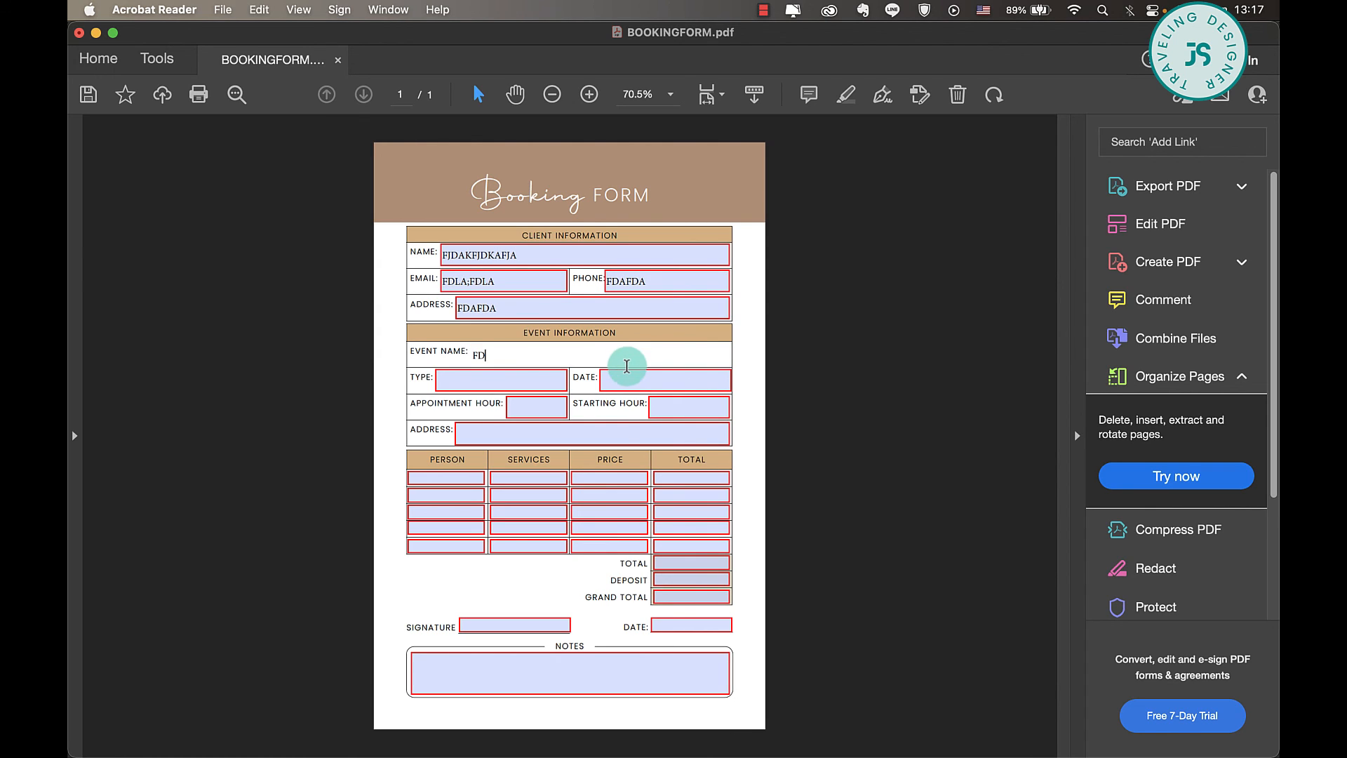
{"action": "type", "text": "A"}
{"action": "left_click", "coordinate": [512, 625]}
{"action": "type", "text": "FDAFDA"}
{"action": "left_click", "coordinate": [587, 660]}
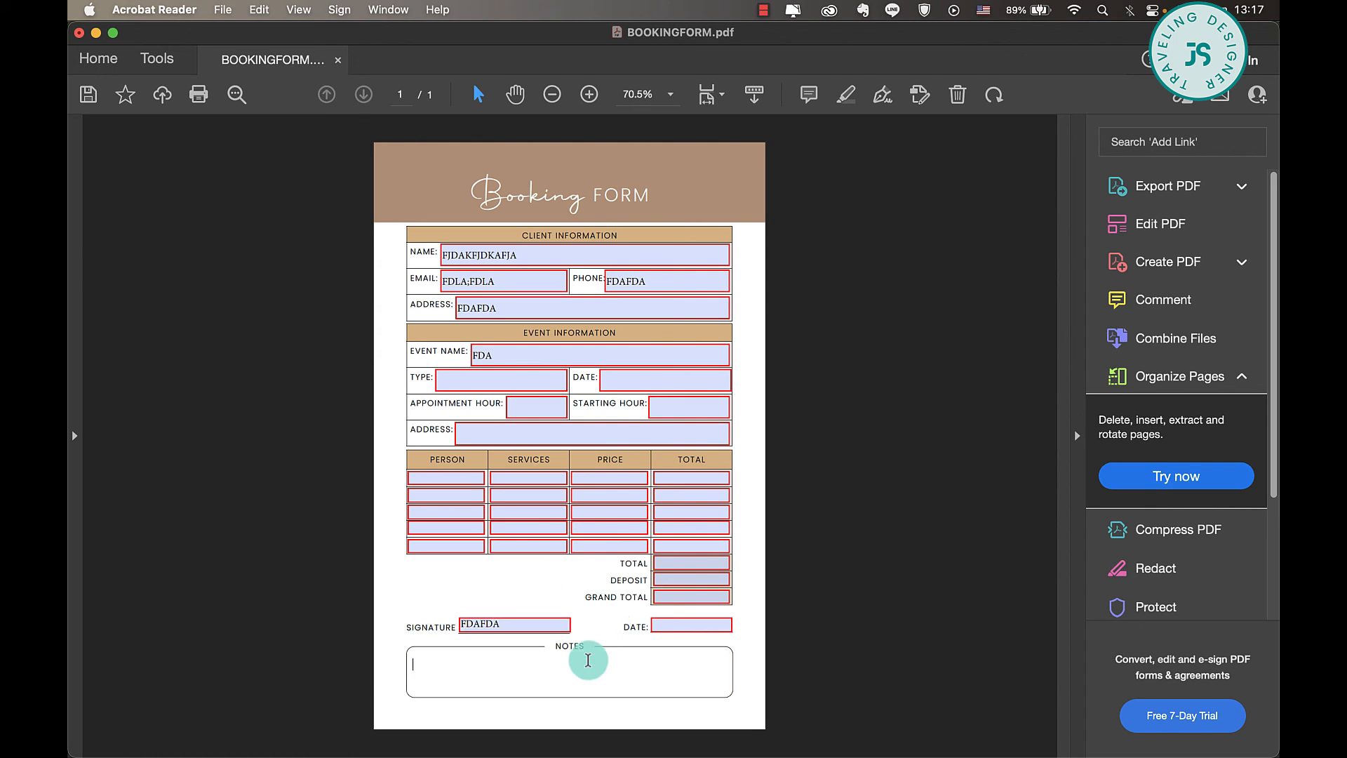
{"action": "left_click", "coordinate": [585, 597]}
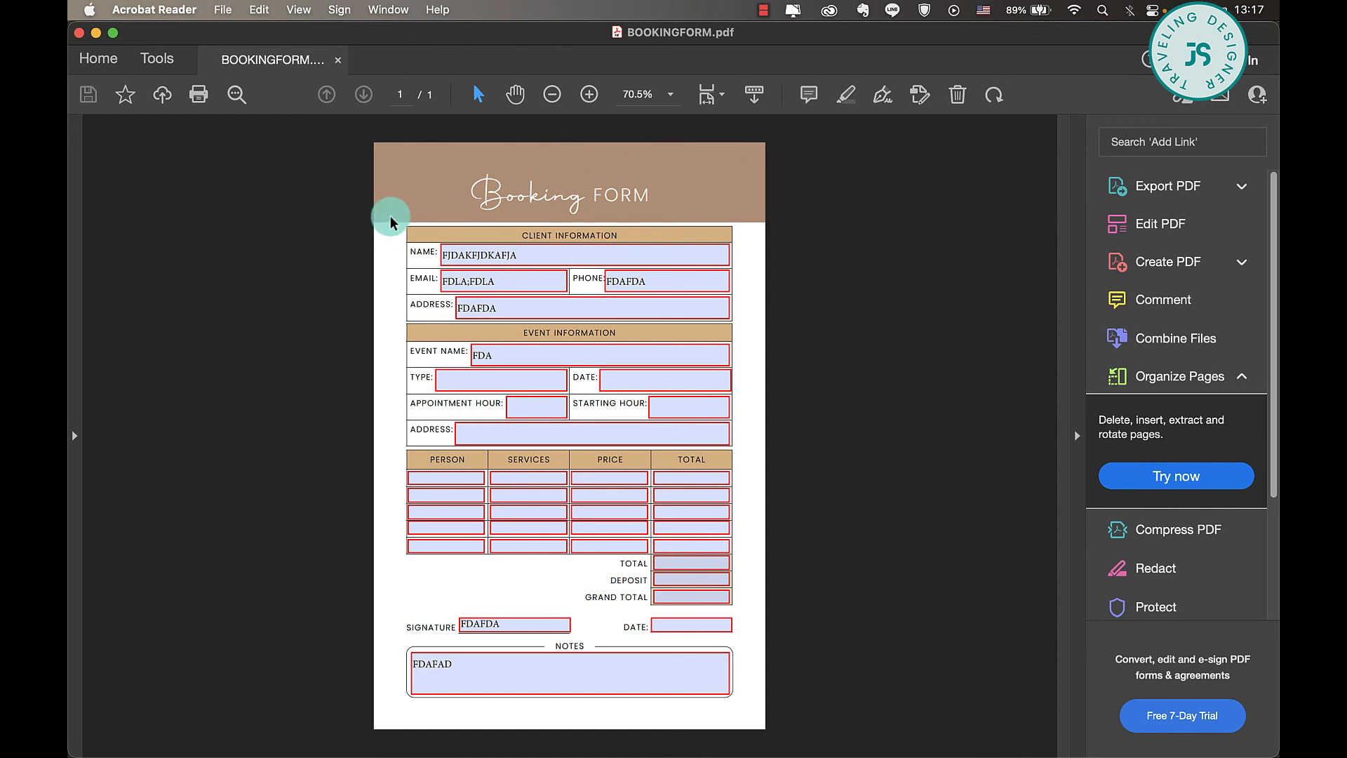
- Close BOOKINGFORM and reopen it from the recent files to check the saved field entries across the whole page
{"action": "left_click", "coordinate": [339, 61]}
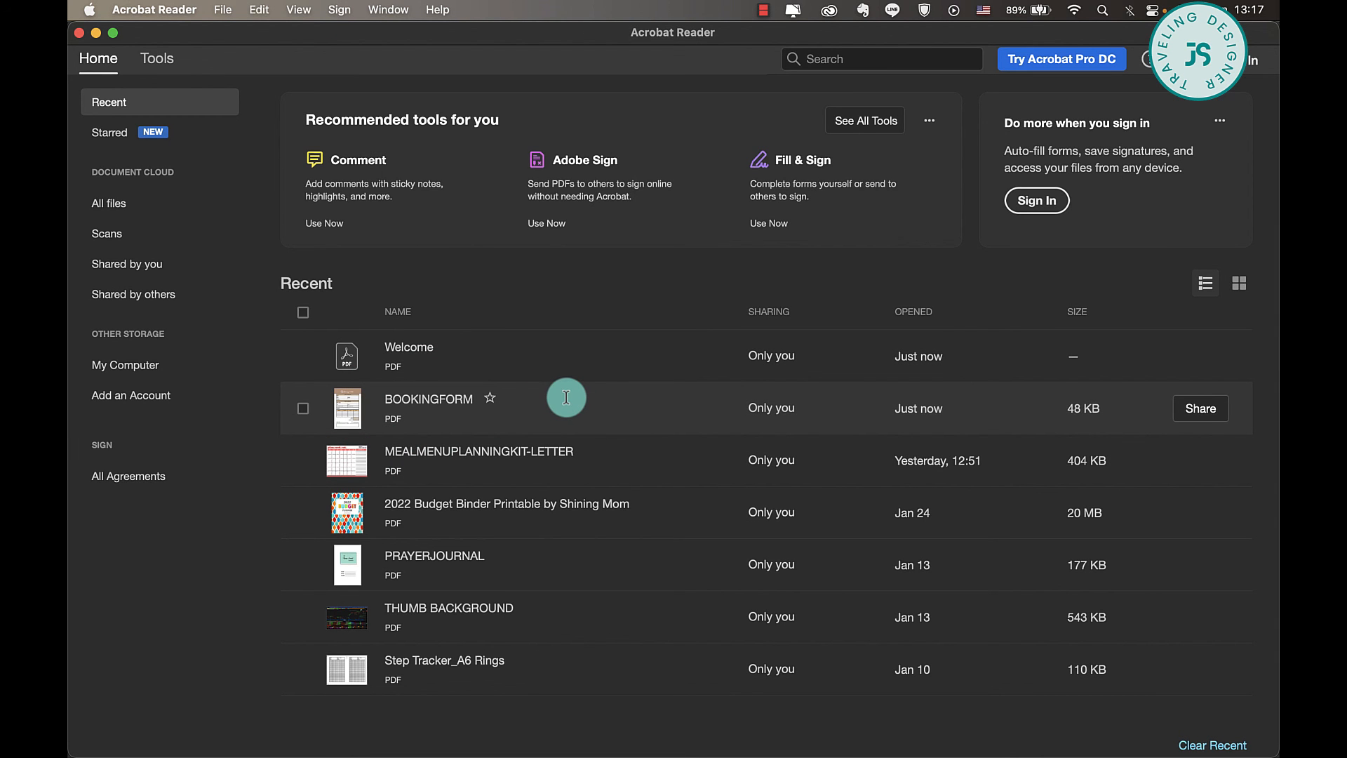
{"action": "double_click", "coordinate": [566, 397]}
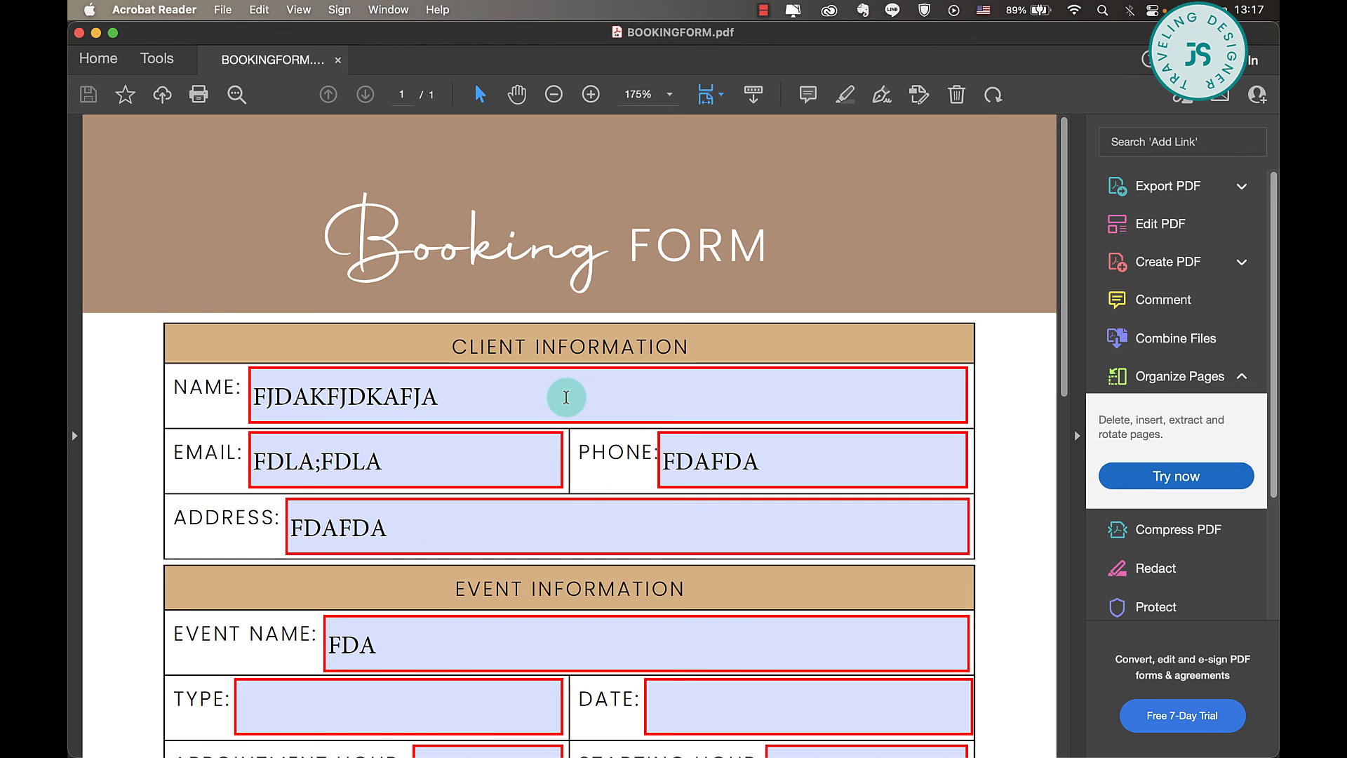
{"action": "scroll", "coordinate": [566, 397], "scroll_direction": "down", "scroll_amount": 5}
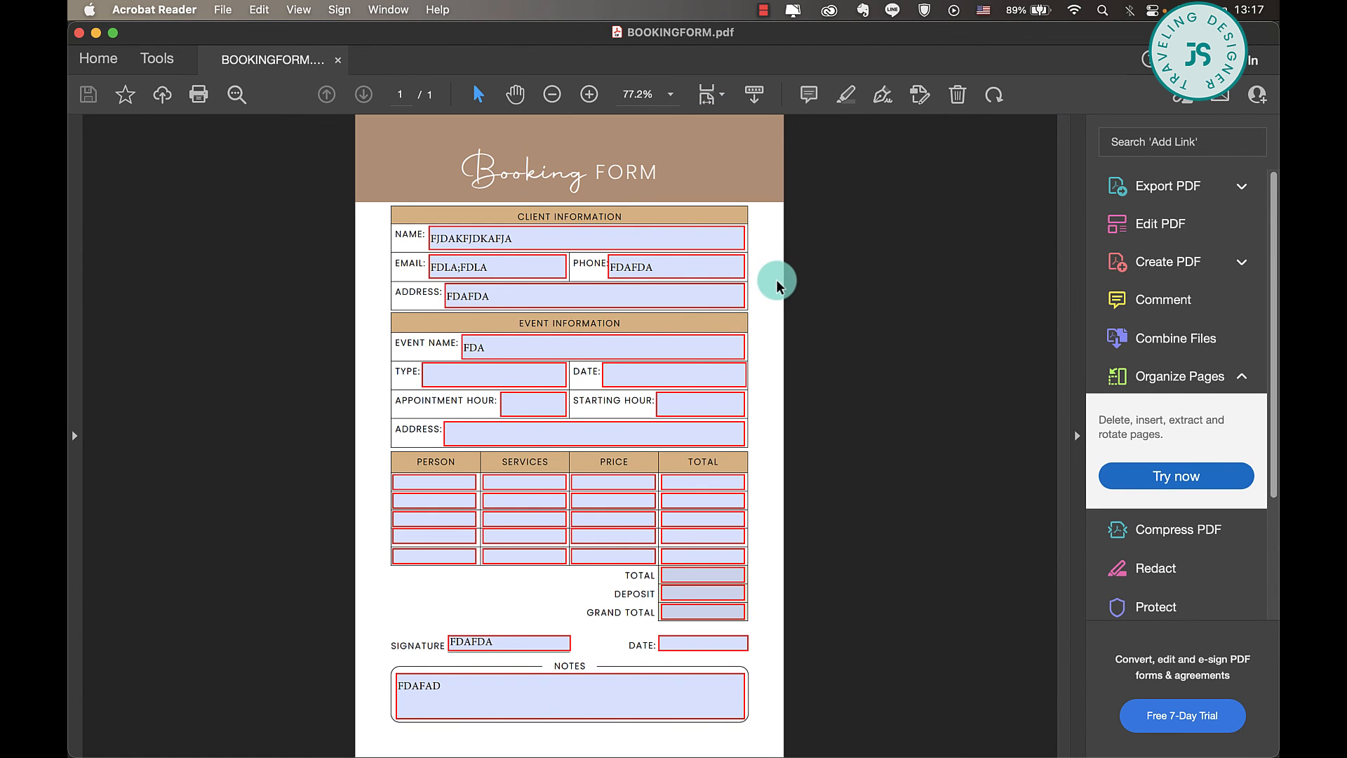